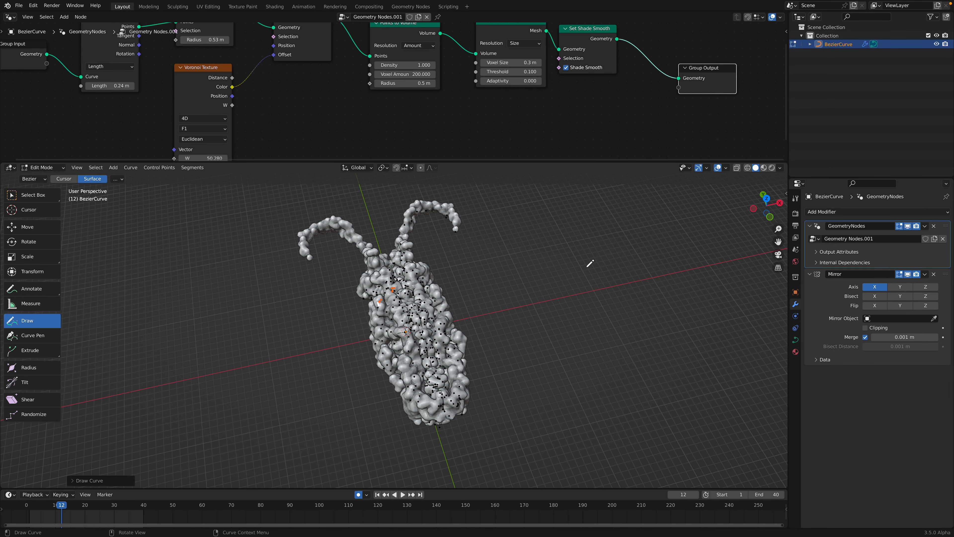
From the top view, draw curved legs out from one side of the insect's body, giving front, middle and rear legs.
click(766, 203)
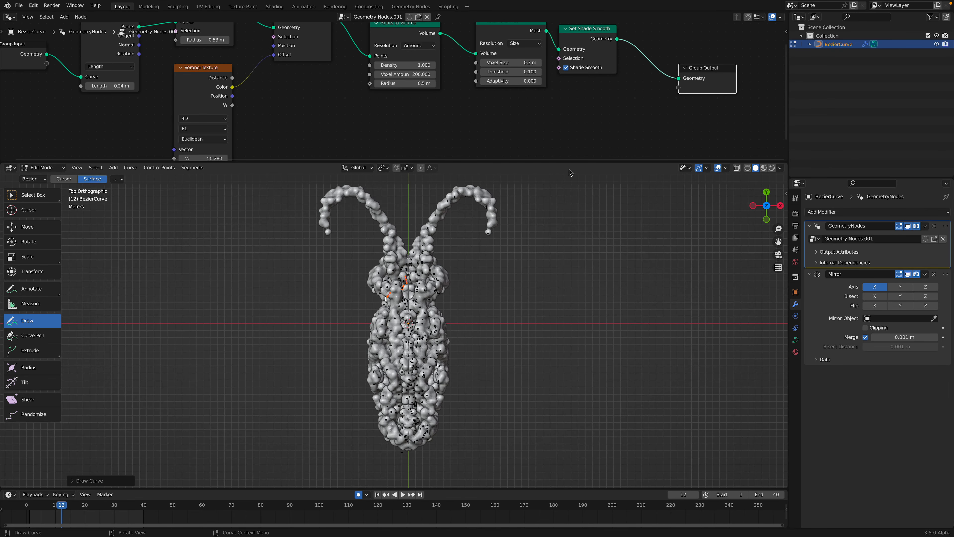
drag(564, 161, 563, 91)
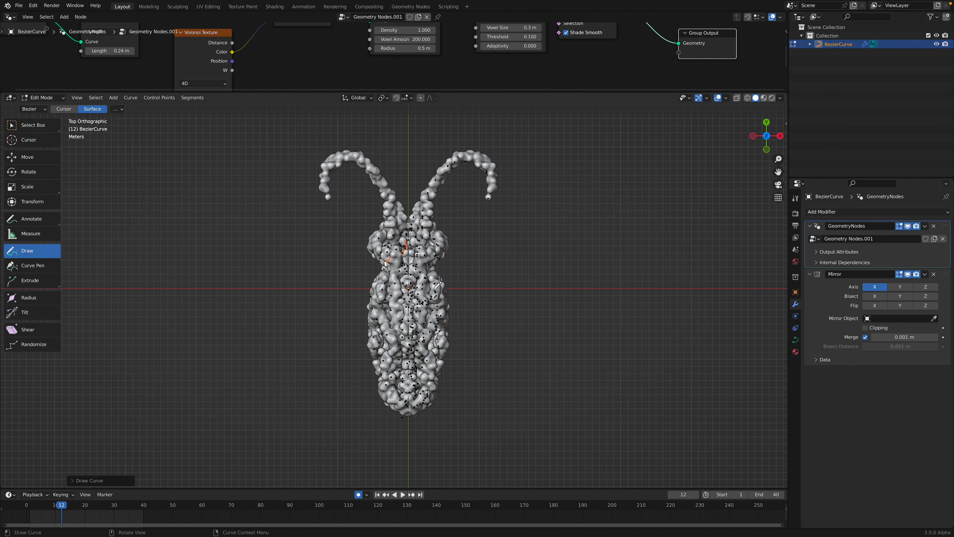
mouse_move(466, 268)
mouse_down()
mouse_move(470, 242)
mouse_move(479, 250)
mouse_up()
drag(491, 296, 511, 265)
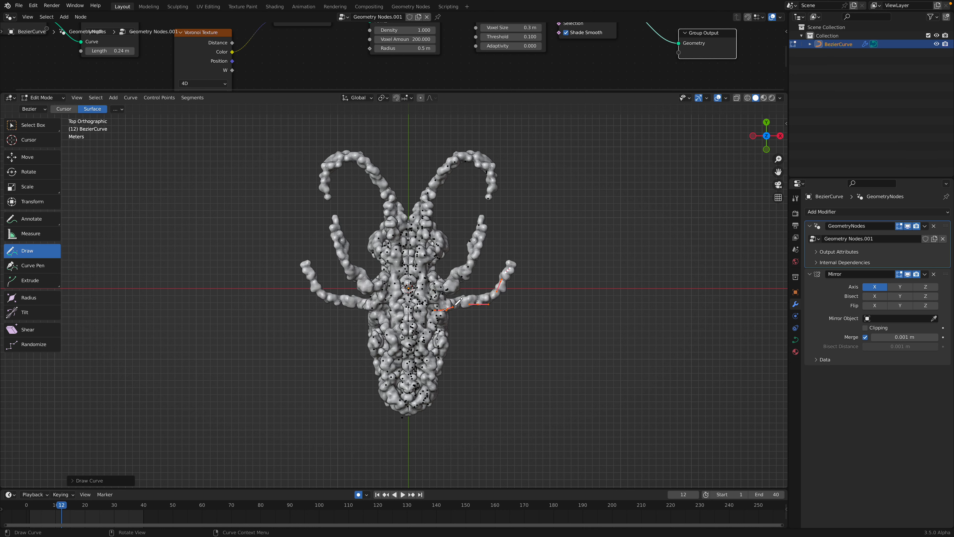
drag(455, 305, 513, 272)
mouse_move(492, 405)
mouse_down()
mouse_move(514, 425)
mouse_move(522, 422)
mouse_up()
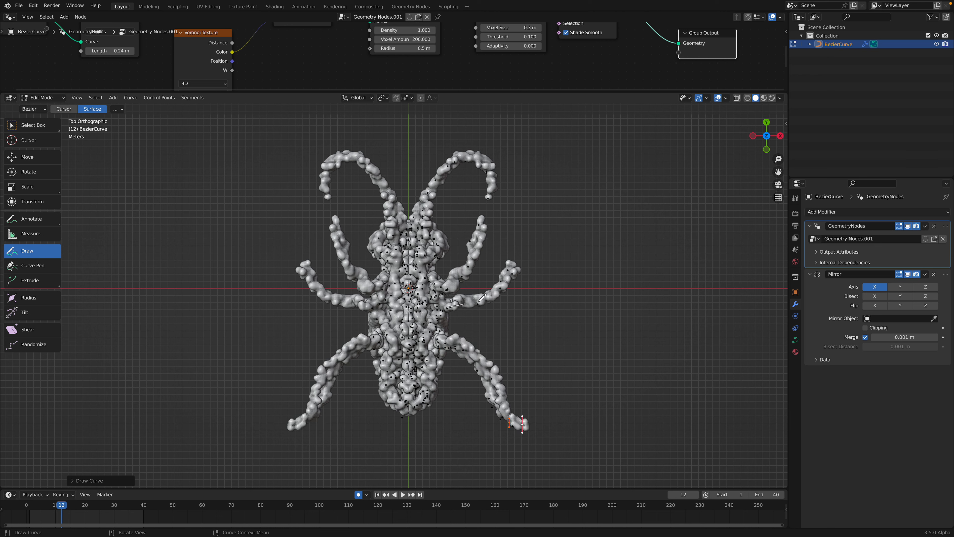
drag(479, 300, 507, 272)
Draw a long looped wing outline out from the insect's side and fill it with cross and lengthwise veins.
drag(638, 351, 430, 352)
drag(436, 317, 465, 360)
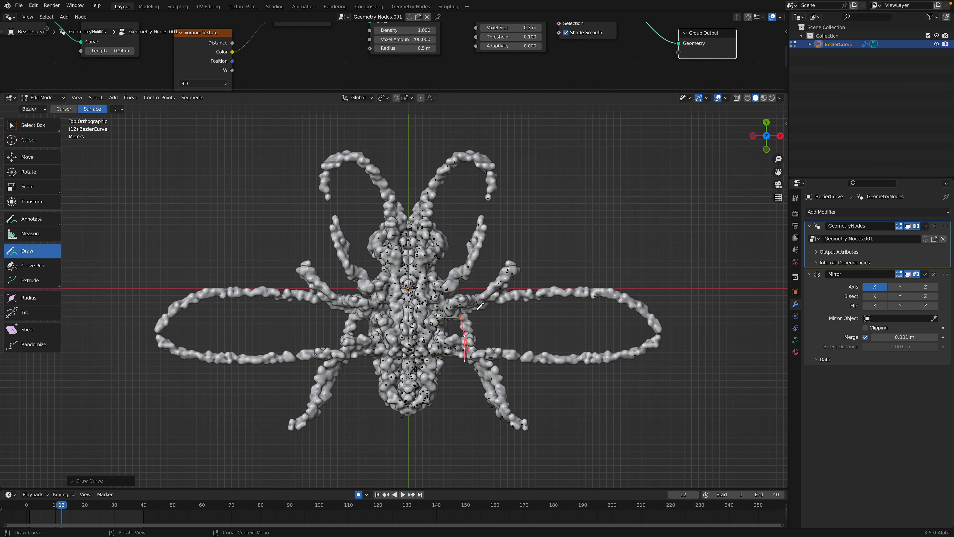
mouse_move(533, 296)
mouse_down()
mouse_move(567, 324)
mouse_move(555, 355)
mouse_move(593, 354)
mouse_up()
mouse_move(523, 303)
mouse_down()
mouse_move(530, 318)
mouse_move(520, 361)
mouse_up()
mouse_move(595, 318)
mouse_down()
mouse_move(659, 323)
mouse_move(664, 342)
mouse_up()
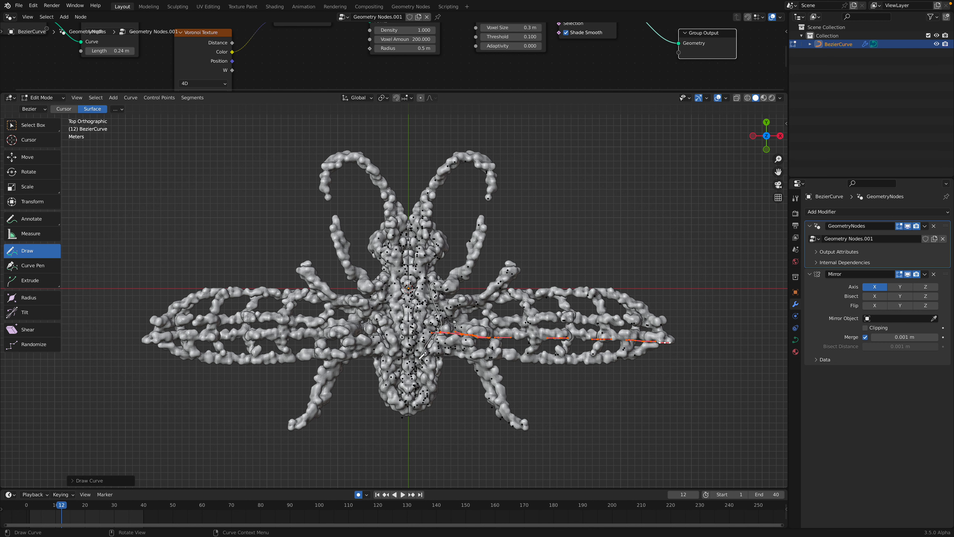
Draw a short tail tip at the abdomen's end and add strokes thickening the body and rear leg.
drag(419, 359, 423, 365)
mouse_move(426, 362)
mouse_down()
mouse_move(431, 403)
mouse_move(416, 421)
mouse_move(412, 403)
mouse_up()
scroll(414, 421, down, 2)
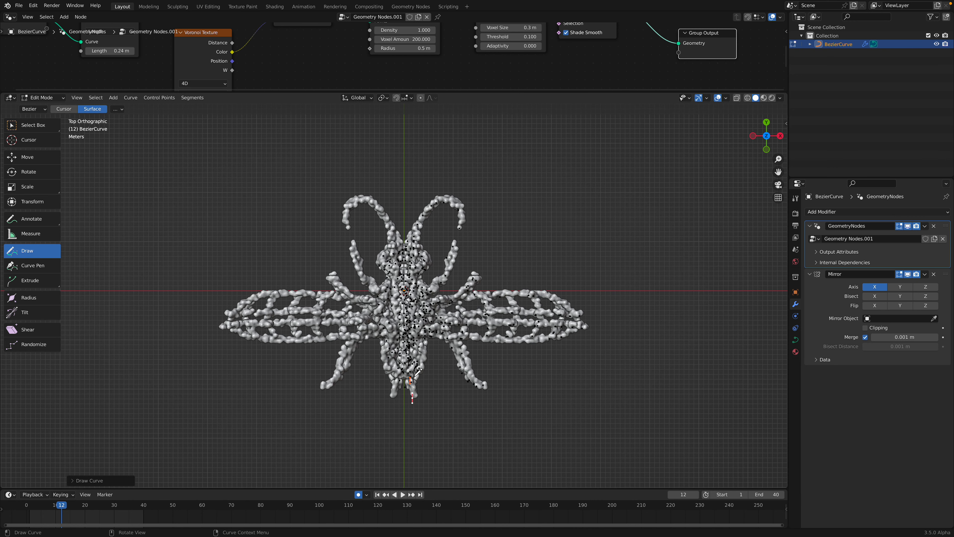
drag(411, 335, 410, 335)
drag(417, 297, 418, 332)
drag(419, 282, 418, 326)
mouse_move(433, 311)
mouse_down()
mouse_move(409, 331)
mouse_move(451, 345)
mouse_up()
drag(481, 383, 482, 384)
drag(430, 322, 429, 331)
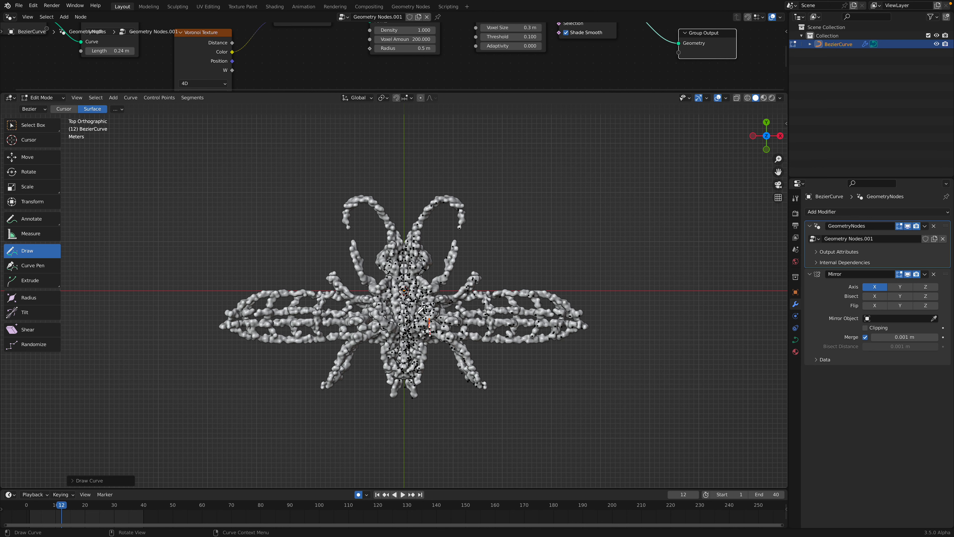
Draw additional lengthwise strokes over the insect's head and along its back near the centre line.
drag(481, 256, 472, 216)
scroll(455, 274, up, 2)
mouse_move(412, 241)
mouse_down()
mouse_move(410, 261)
mouse_move(415, 244)
mouse_move(428, 245)
mouse_move(410, 272)
mouse_up()
drag(416, 238, 416, 291)
middle_drag(417, 288, 425, 260)
drag(423, 251, 431, 343)
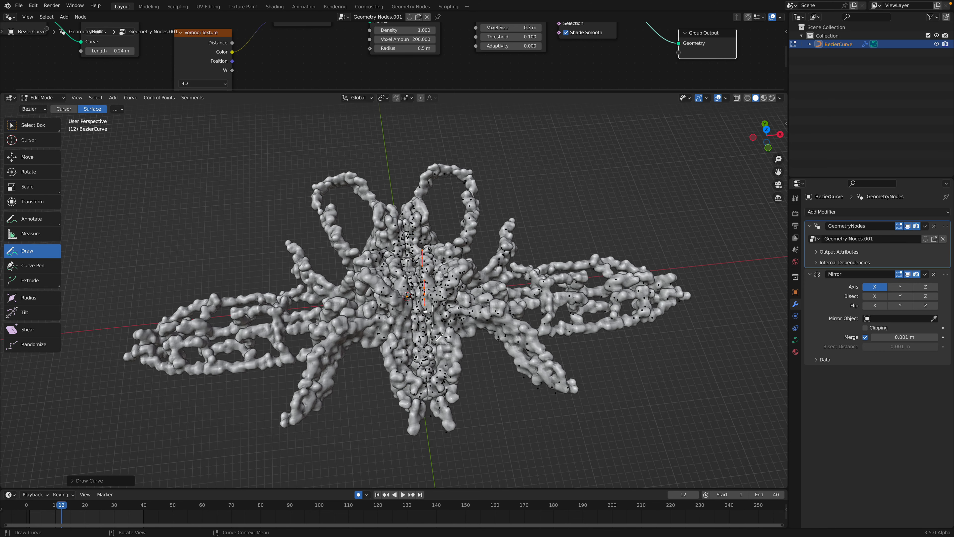
Draw a raised looped wing above the insect's back and connect its outline with several cross veins.
mouse_move(437, 321)
middle_down()
mouse_move(423, 250)
mouse_move(434, 217)
mouse_move(447, 209)
mouse_move(424, 246)
mouse_move(427, 283)
mouse_move(445, 262)
middle_up()
scroll(428, 283, up, 2)
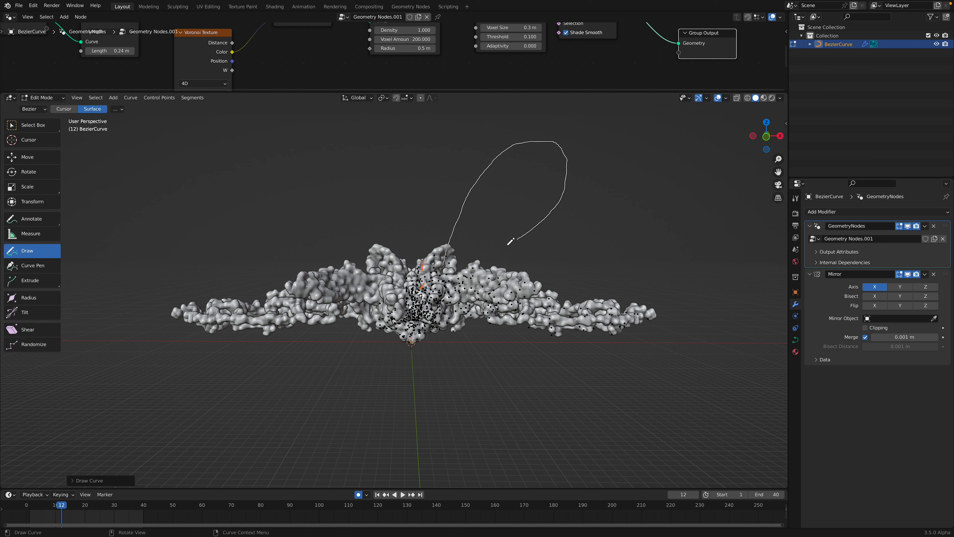
drag(453, 270, 484, 260)
mouse_move(465, 215)
mouse_down()
mouse_move(515, 242)
mouse_move(539, 224)
mouse_up()
drag(500, 151, 561, 200)
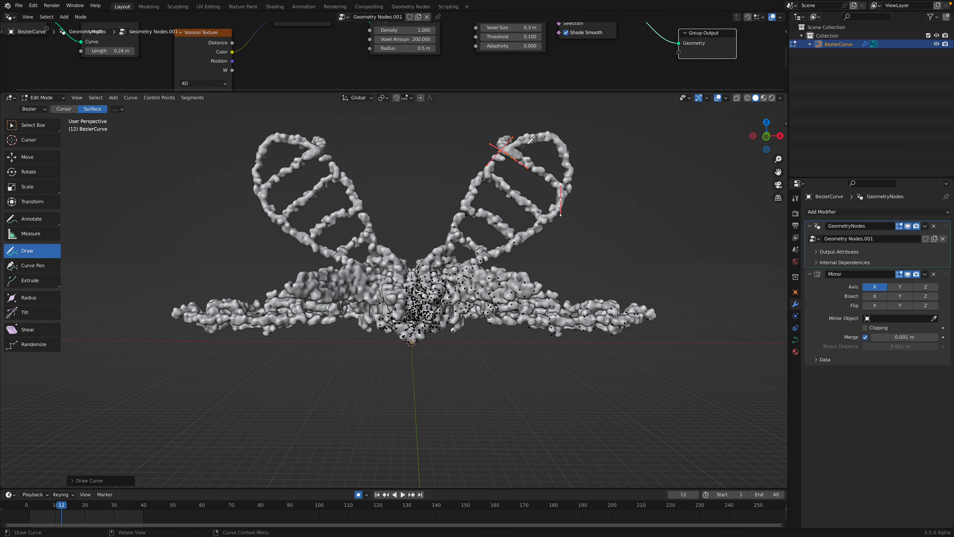
drag(525, 141, 567, 181)
Box-select the raised wing's points with the Select Box tool and extend the selection to all linked curve points.
middle_drag(459, 247, 460, 206)
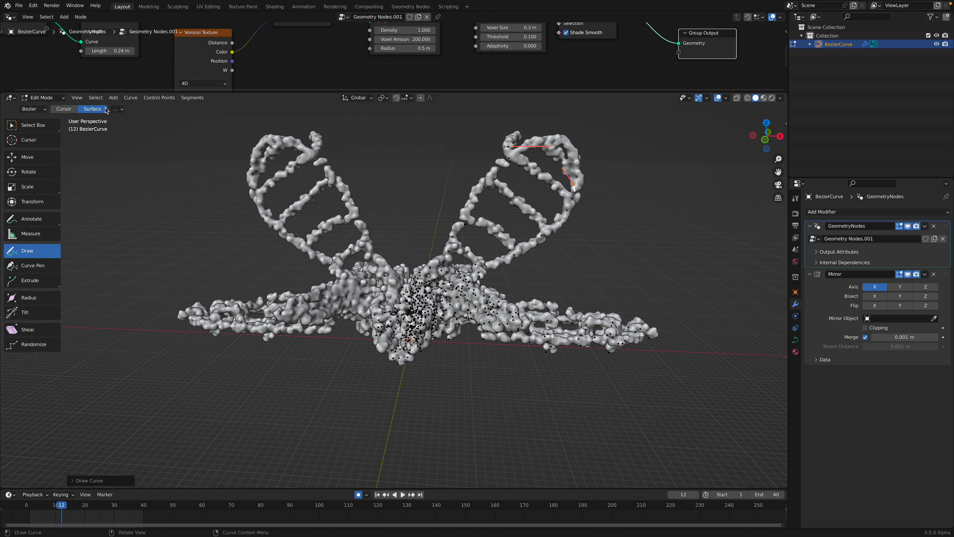
click(46, 128)
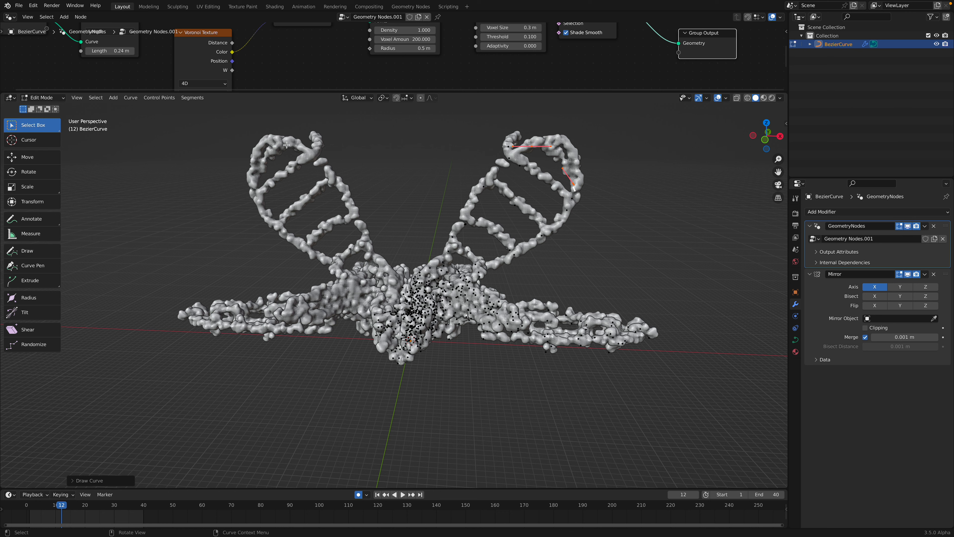
drag(407, 143, 496, 232)
drag(467, 142, 534, 233)
drag(450, 121, 572, 254)
middle_drag(570, 254, 550, 252)
middle_drag(458, 214, 454, 147)
drag(448, 127, 591, 255)
key(ctrl+l)
middle_drag(579, 240, 581, 247)
key(g)
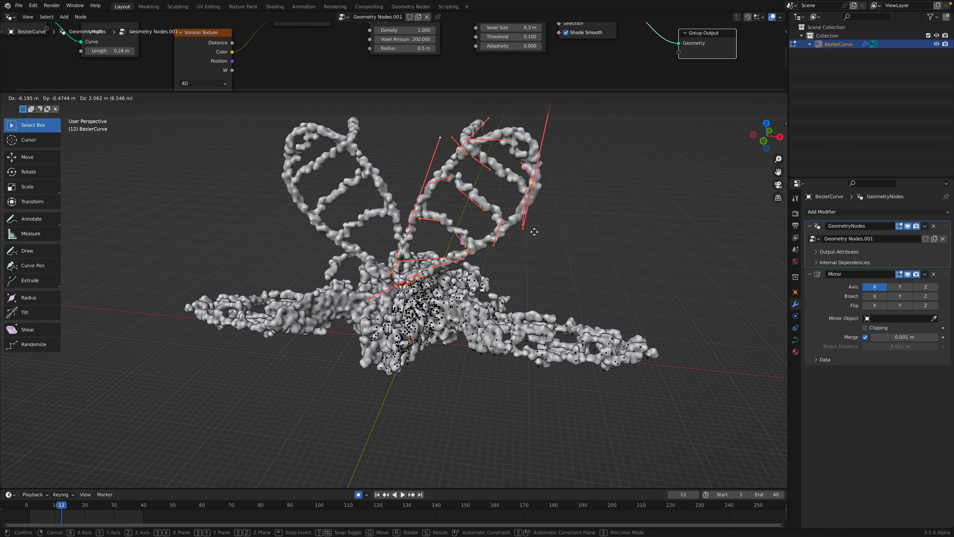
right_click(545, 240)
Tilt the selected raised wing outward with a free trackball rotation.
key(r)
key(r)
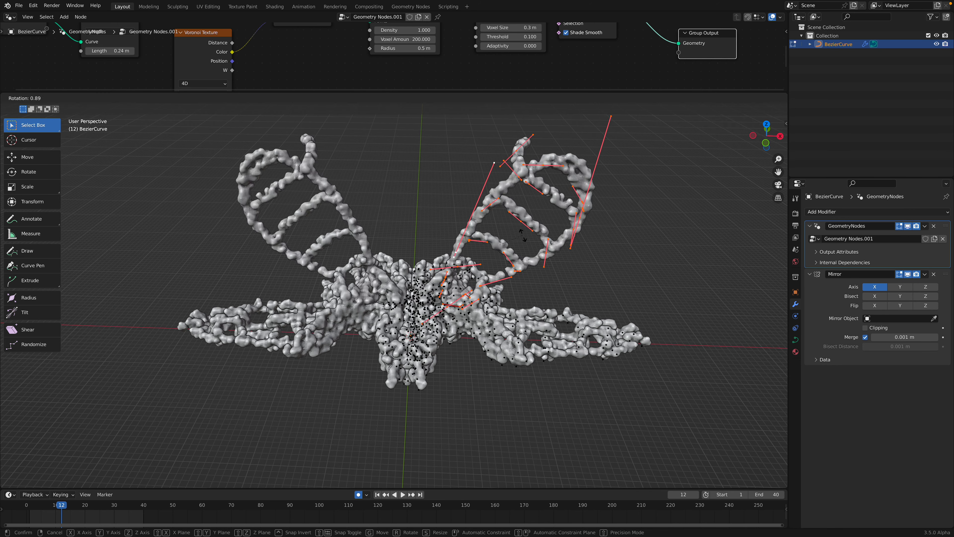
click(522, 270)
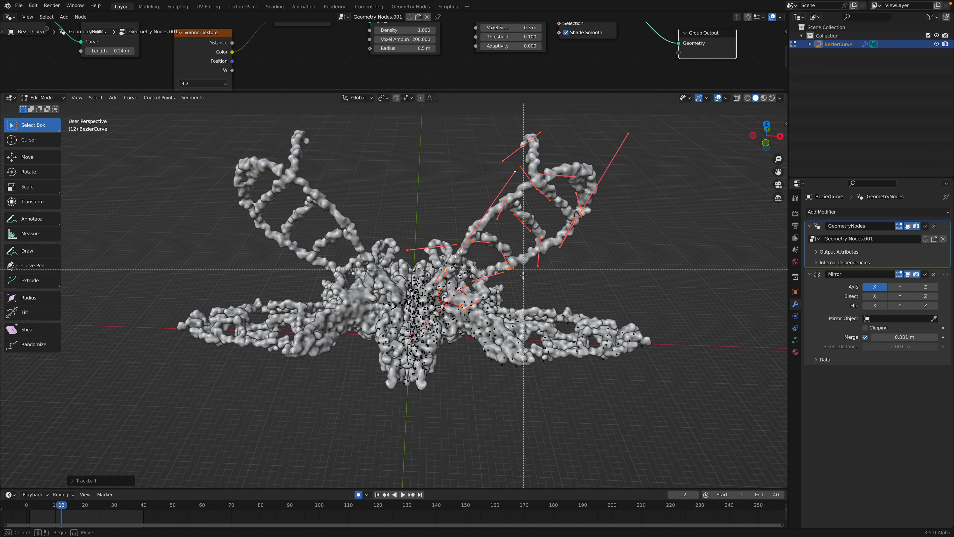
key(Escape)
key(g)
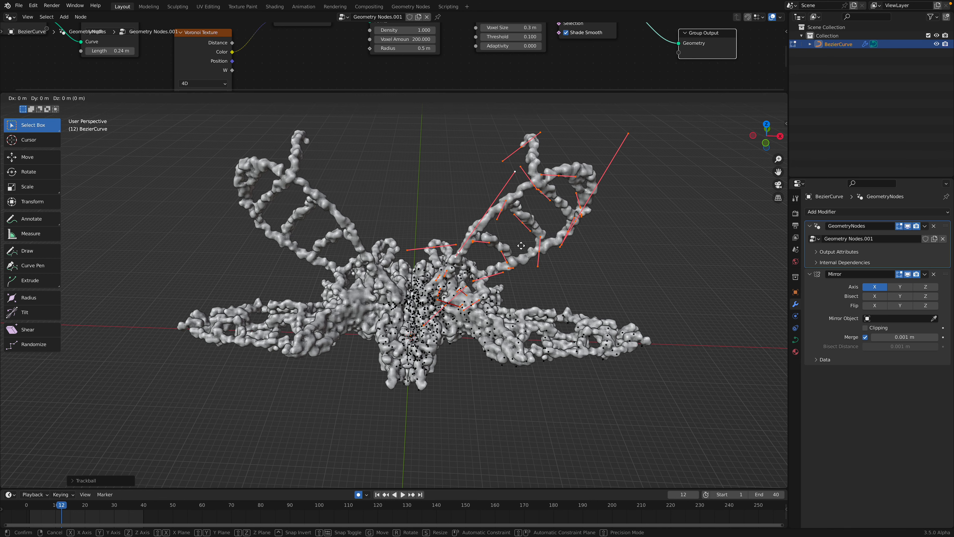
click(520, 246)
Refine the raised wing's angle with another trackball rotation and move it against the insect's back.
middle_drag(520, 247, 522, 285)
key(r)
key(r)
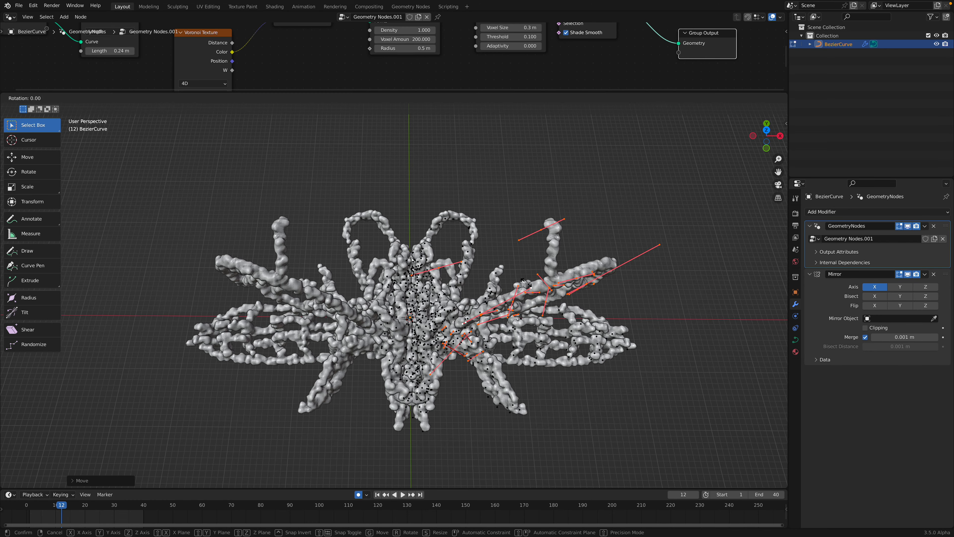
click(524, 291)
middle_drag(524, 290, 445, 205)
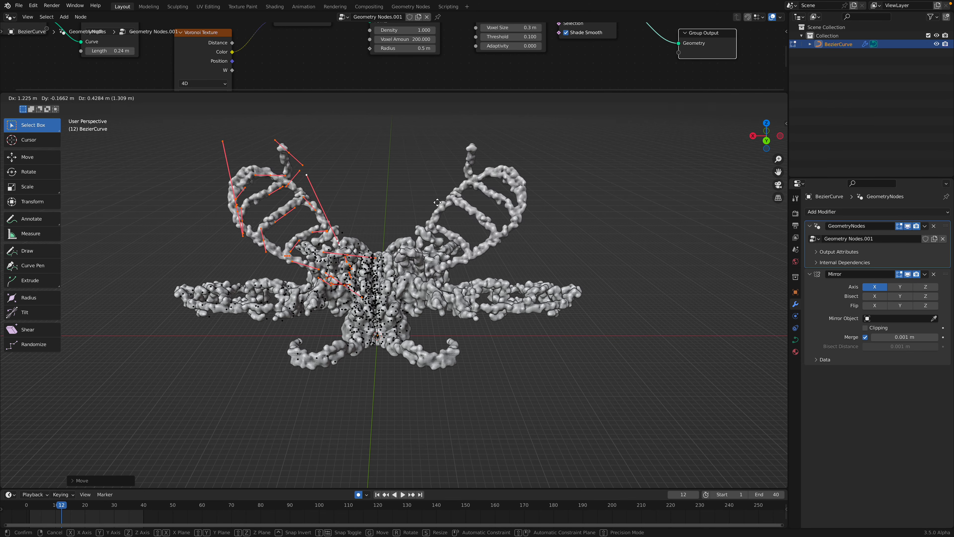
key(g)
click(453, 204)
Return to Object Mode and save the file.
middle_drag(453, 204, 535, 274)
key(Tab)
mouse_move(424, 272)
middle_down()
mouse_move(433, 294)
mouse_move(434, 260)
middle_up()
mouse_move(655, 304)
middle_down()
mouse_move(648, 320)
mouse_move(639, 292)
mouse_move(647, 312)
middle_up()
key(super+s)
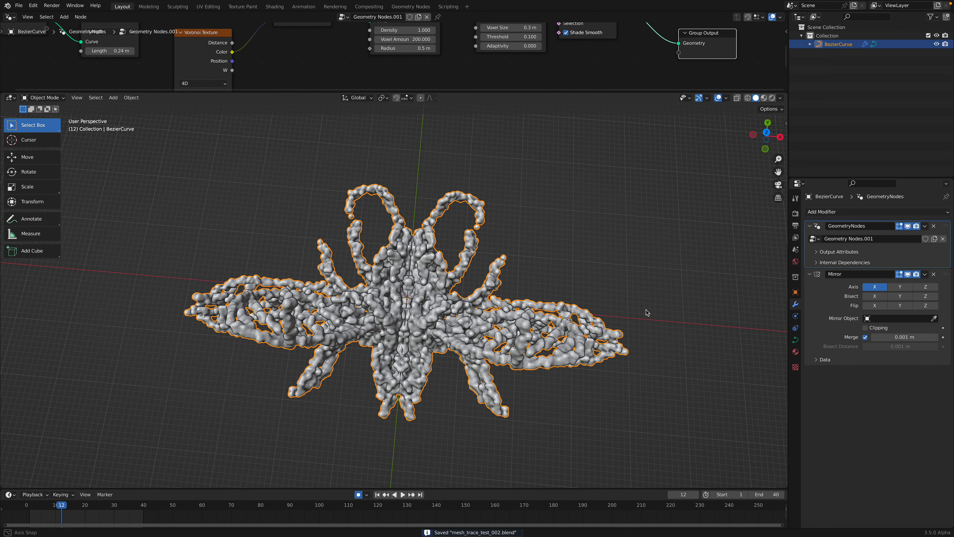
Try placing the Mirror modifier above the GeometryNodes modifier, and restore the original order.
drag(947, 277, 946, 226)
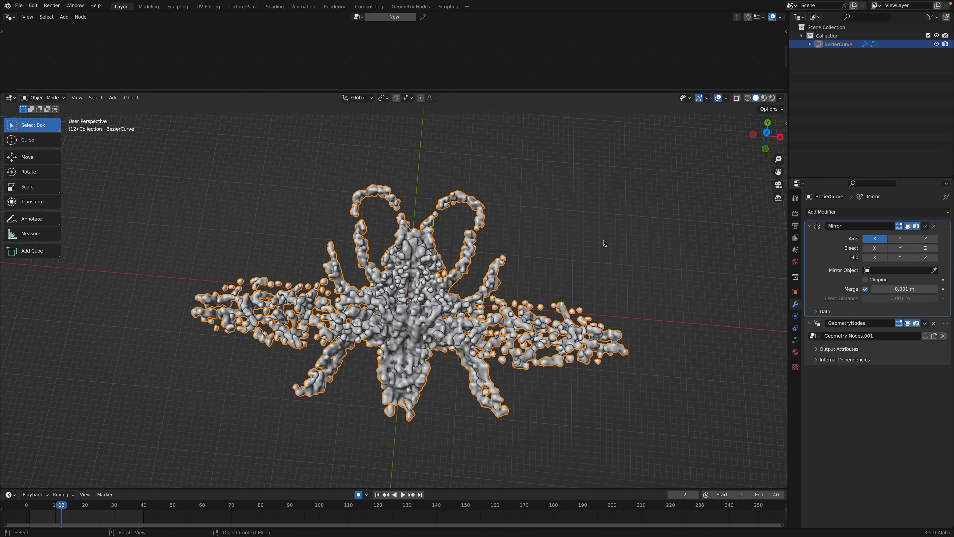
middle_drag(604, 242, 604, 261)
drag(945, 226, 937, 343)
Enable Bisect on the X axis in the Mirror modifier and save the file.
key(ctrl+s)
click(876, 297)
click(877, 297)
click(876, 296)
middle_drag(524, 357, 505, 135)
scroll(504, 129, up, 1)
key(ctrl+s)
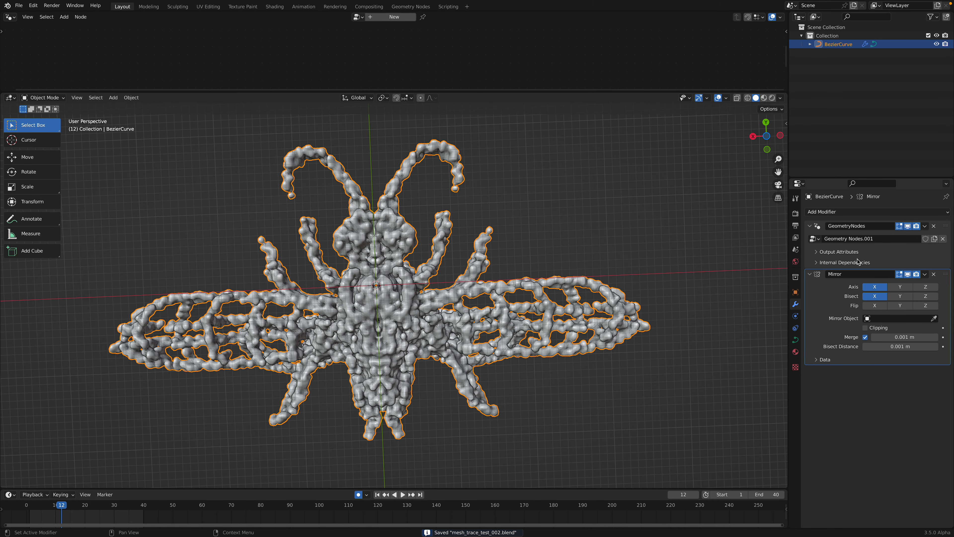
Enter Edit Mode and use the Draw tool to add a long stroke from the neck down the insect's thorax.
click(62, 99)
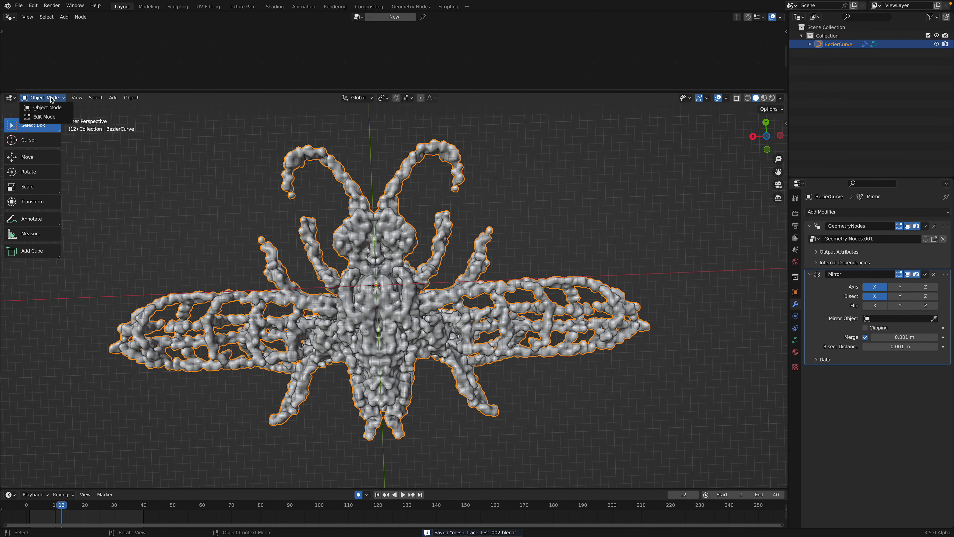
key(Return)
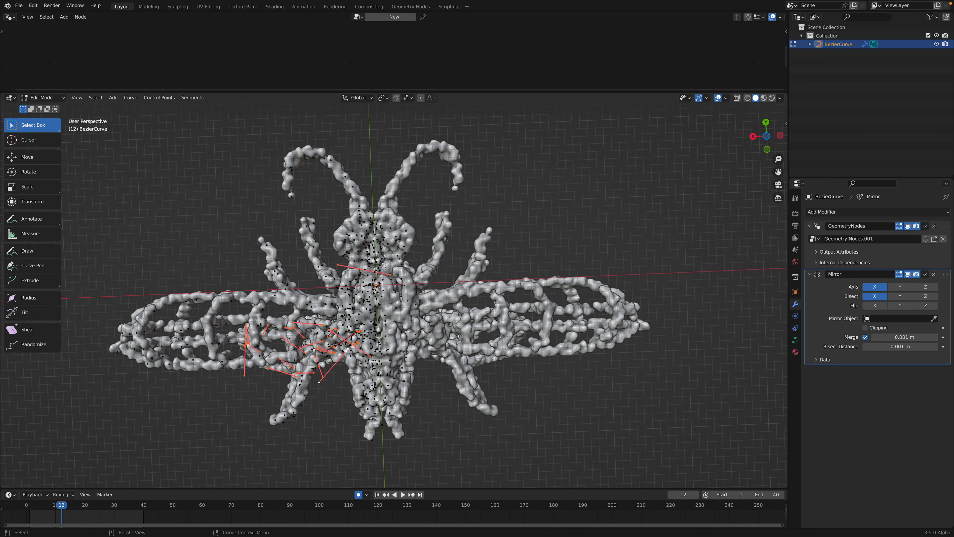
click(50, 99)
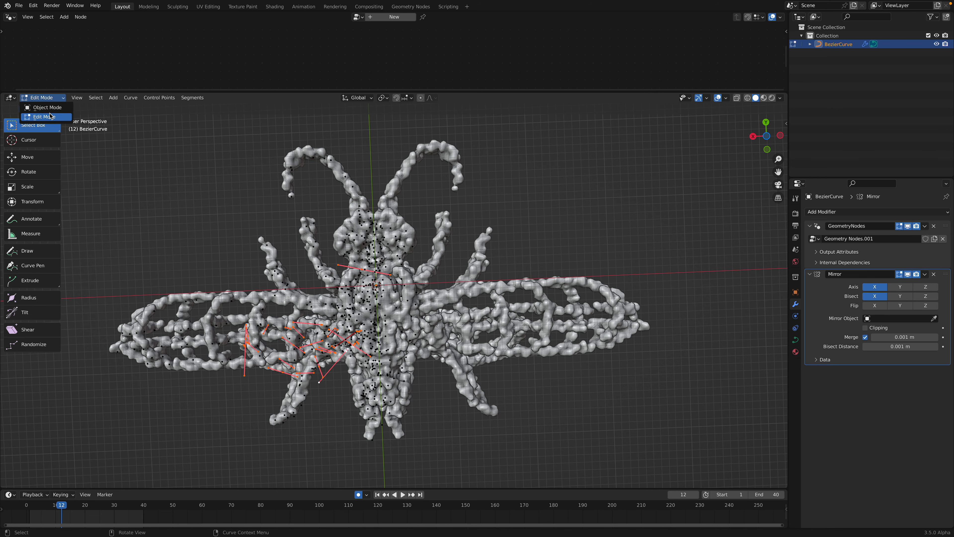
click(51, 116)
click(39, 249)
scroll(370, 236, up, 2)
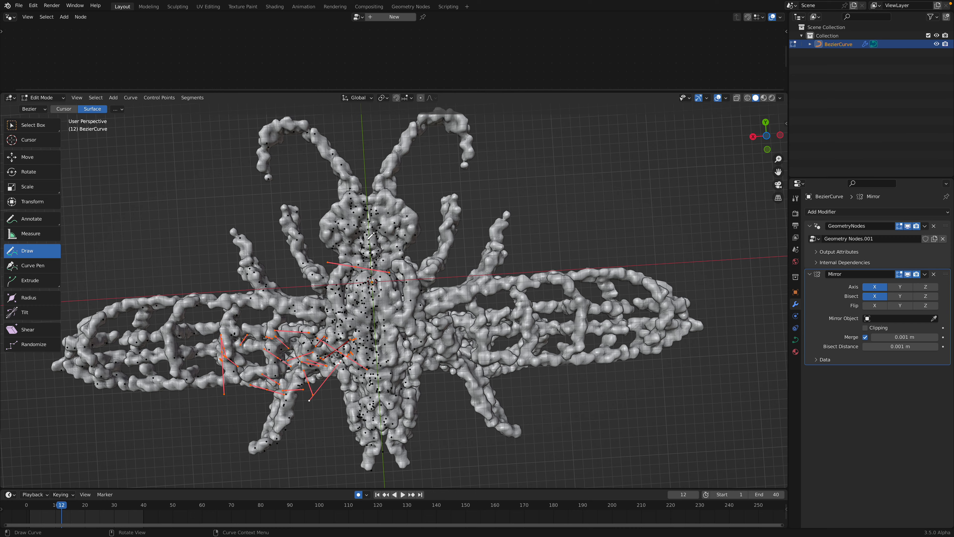
shift+middle_drag(371, 236, 386, 235)
mouse_move(377, 223)
mouse_down()
mouse_move(391, 231)
mouse_move(381, 267)
mouse_move(388, 284)
mouse_move(359, 298)
mouse_move(353, 316)
mouse_move(362, 364)
mouse_up()
Draw several slanted strokes across the lower thorax, the abdomen and the shoulder area to fill out the body.
shift+middle_drag(393, 338, 404, 283)
drag(403, 282, 384, 326)
mouse_move(408, 302)
mouse_down()
mouse_move(386, 334)
mouse_move(387, 355)
mouse_up()
drag(411, 325, 386, 382)
drag(415, 356, 402, 382)
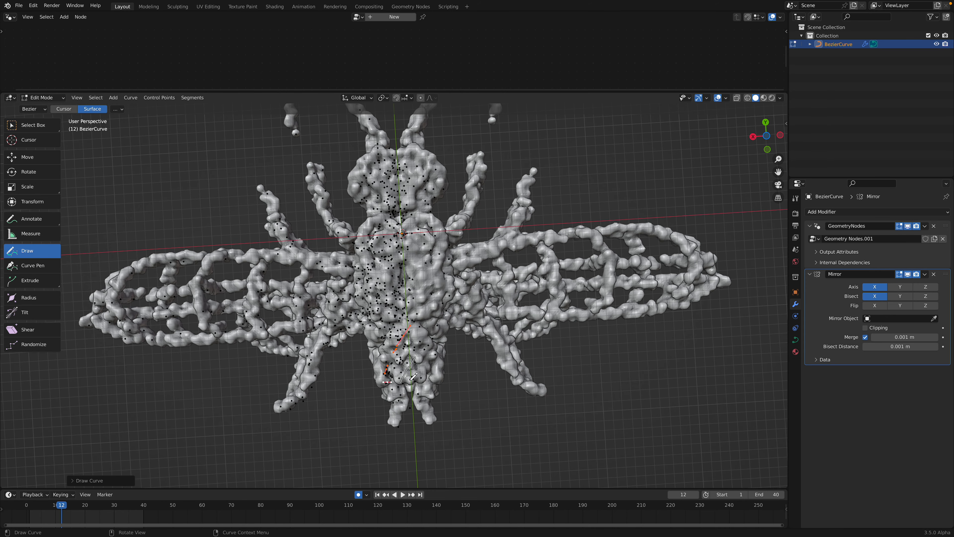
drag(399, 349, 393, 364)
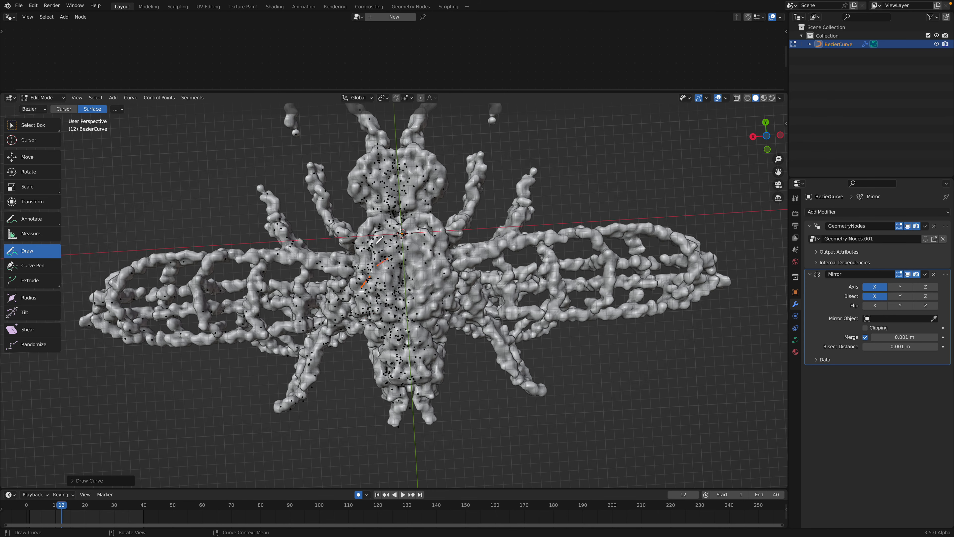
drag(387, 236, 368, 251)
middle_drag(356, 233, 367, 245)
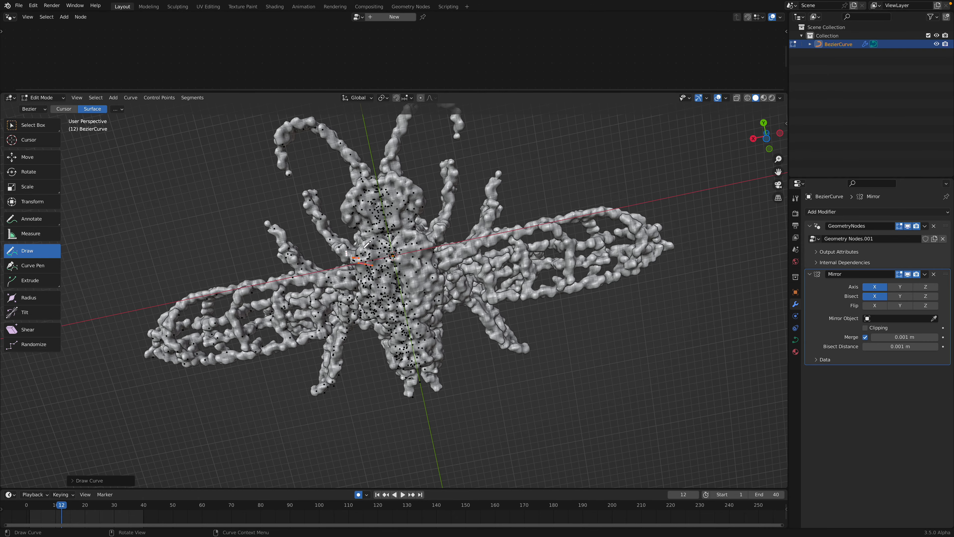
Draw extra curve strokes onto the insect's legs and wings, including a longer rear leg.
middle_drag(363, 210, 327, 368)
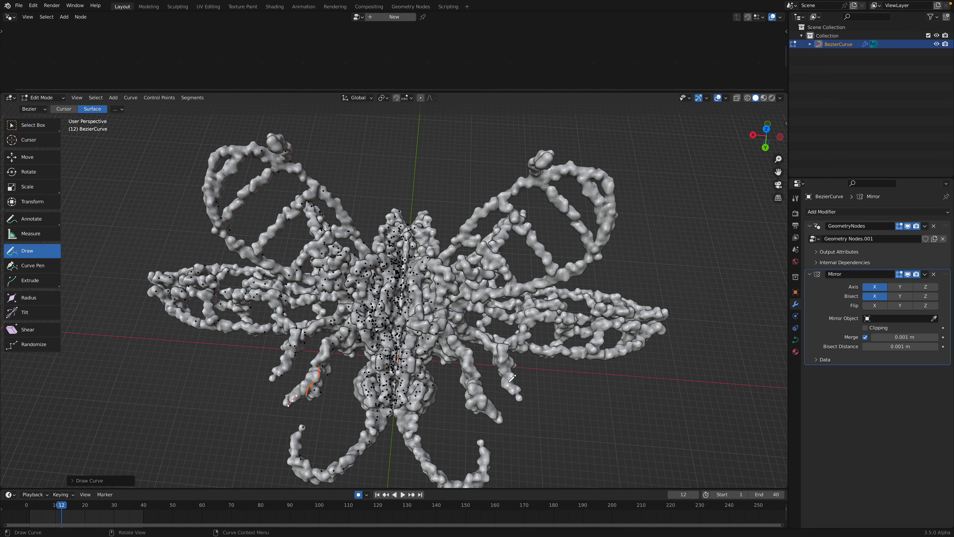
middle_drag(526, 365, 524, 380)
scroll(524, 335, down, 1)
mouse_move(547, 328)
middle_down()
mouse_move(406, 340)
mouse_move(414, 316)
middle_up()
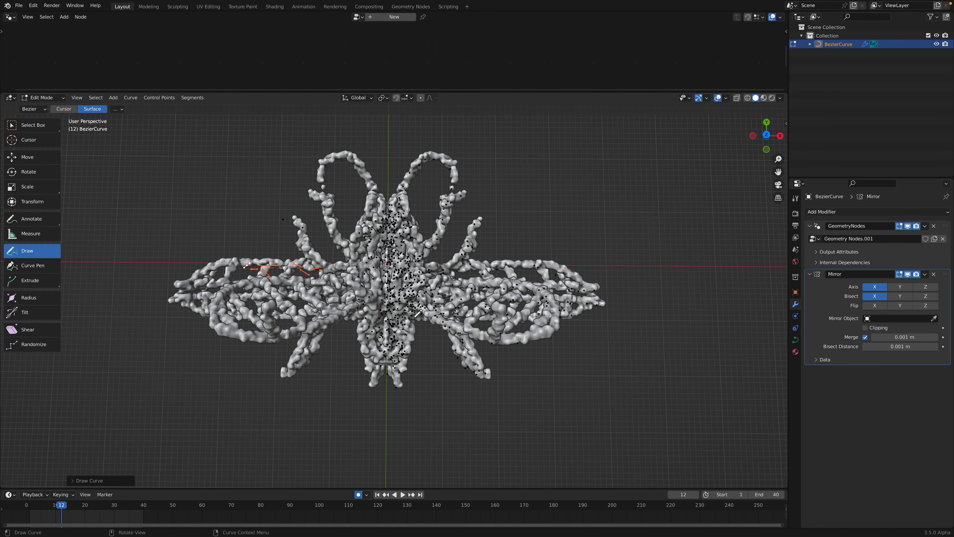
mouse_move(437, 362)
mouse_down()
mouse_move(459, 426)
mouse_move(448, 402)
mouse_up()
Leave Edit Mode for Object Mode and save the finished insect.
middle_drag(439, 311, 469, 300)
click(50, 101)
click(49, 107)
scroll(437, 269, down, 3)
key(ctrl+s)
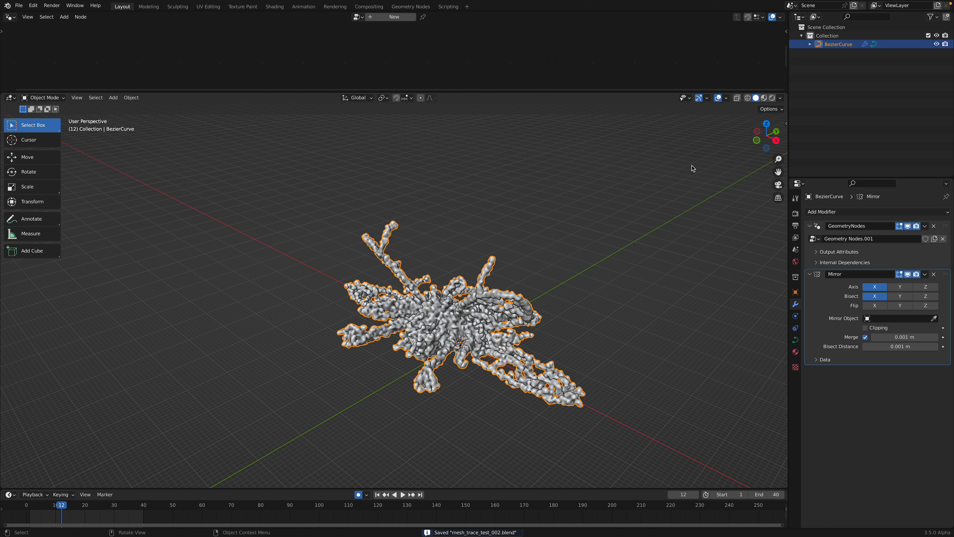
Duplicate the insect curve in place from the top view, hide the original BezierCurve, and frame the copy.
click(766, 123)
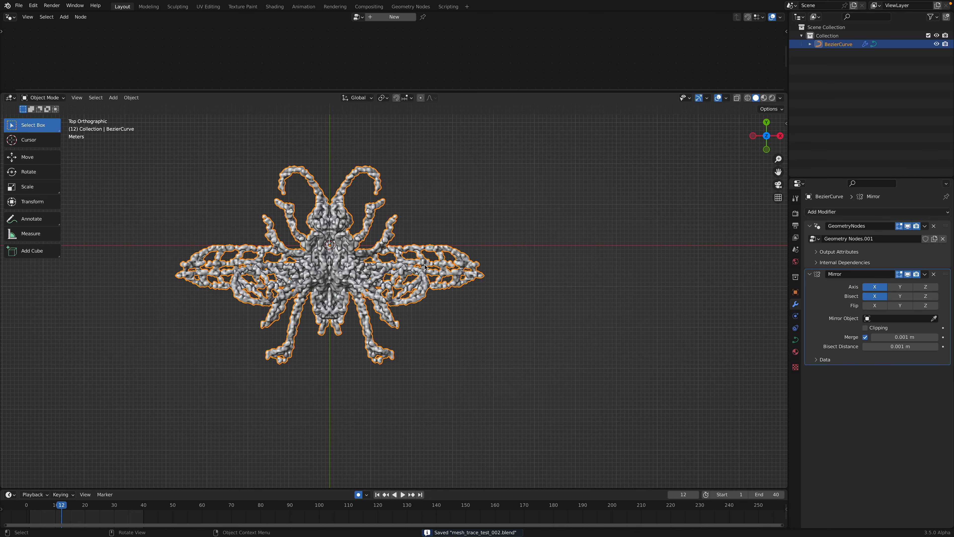
key(shift+d)
right_click(538, 208)
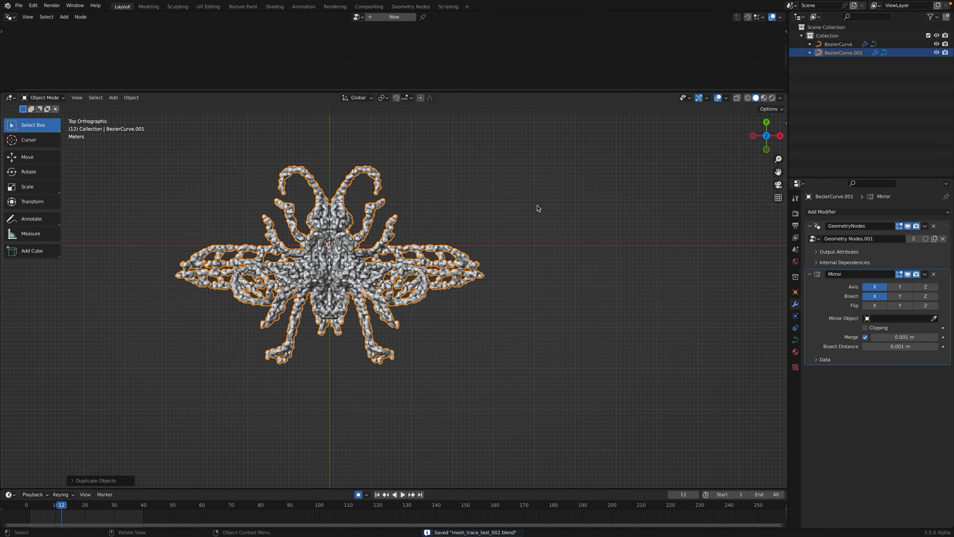
click(936, 44)
key(KP_Decimal)
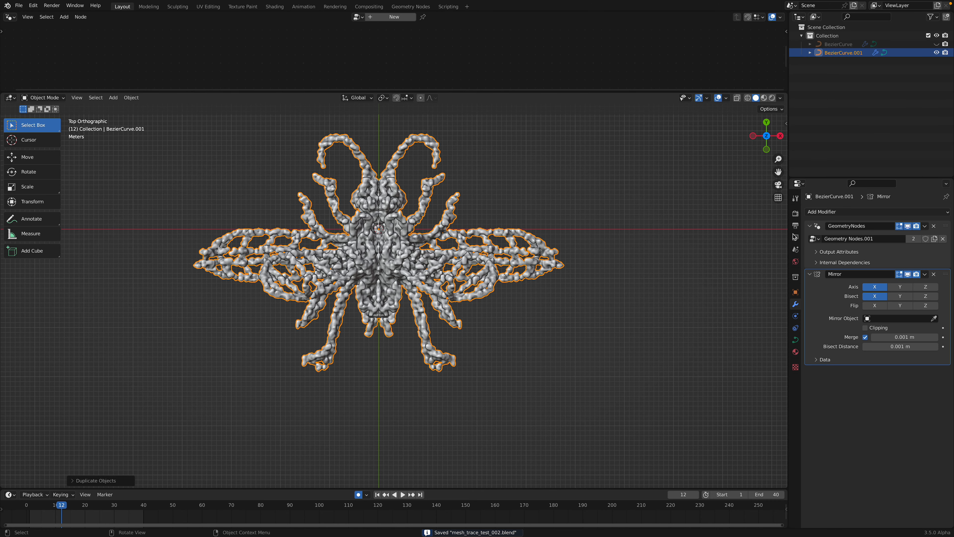
Add a Voxel Remesh modifier with a 0.2 m voxel size to the duplicated insect and save the file.
click(833, 212)
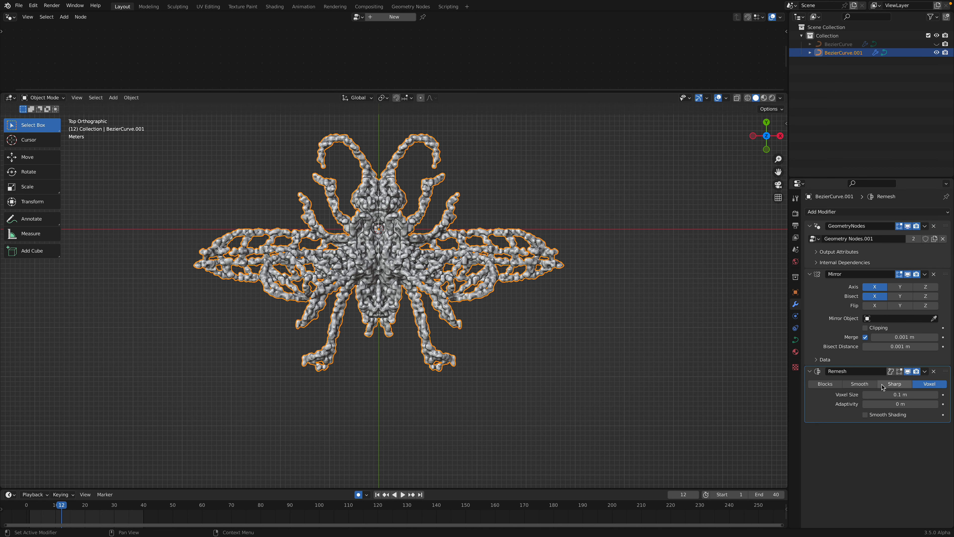
click(897, 394)
key(Return)
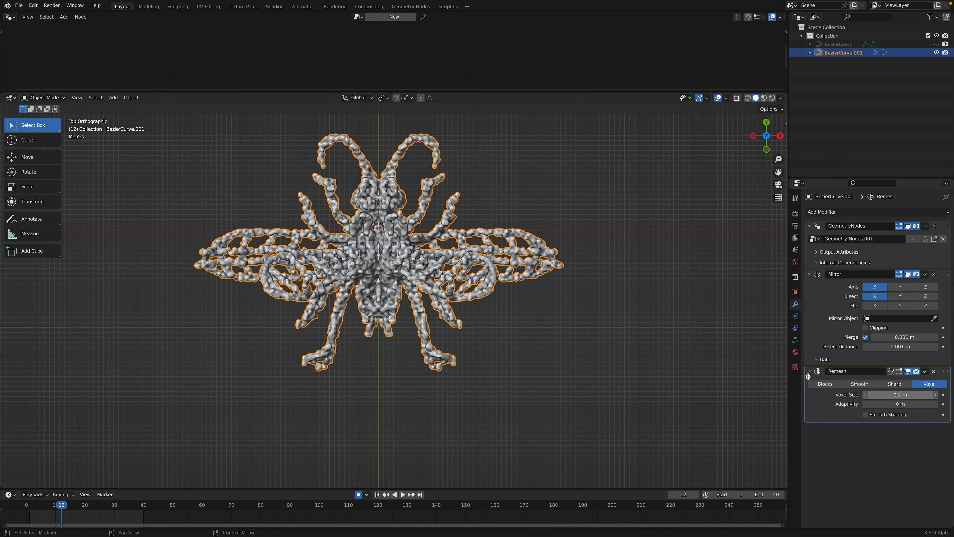
scroll(576, 300, up, 1)
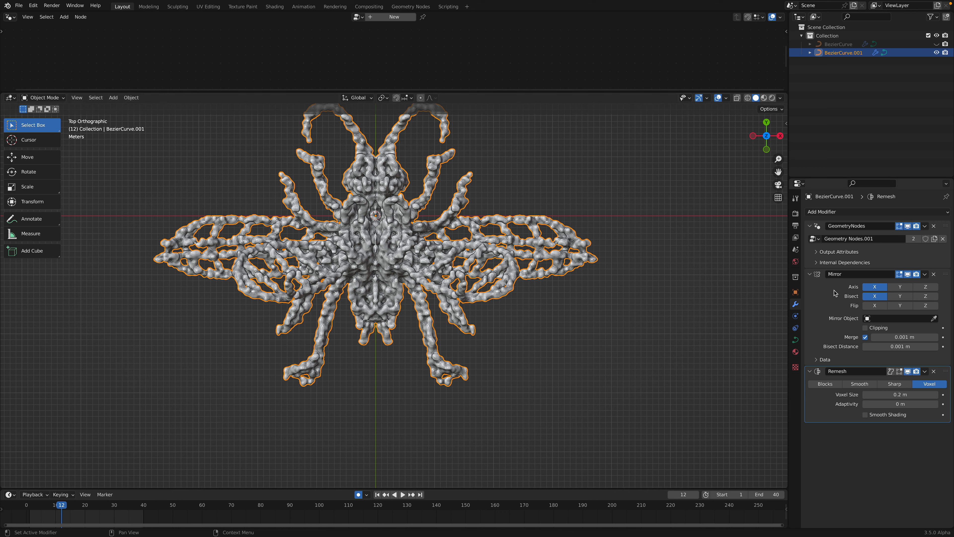
key(super+s)
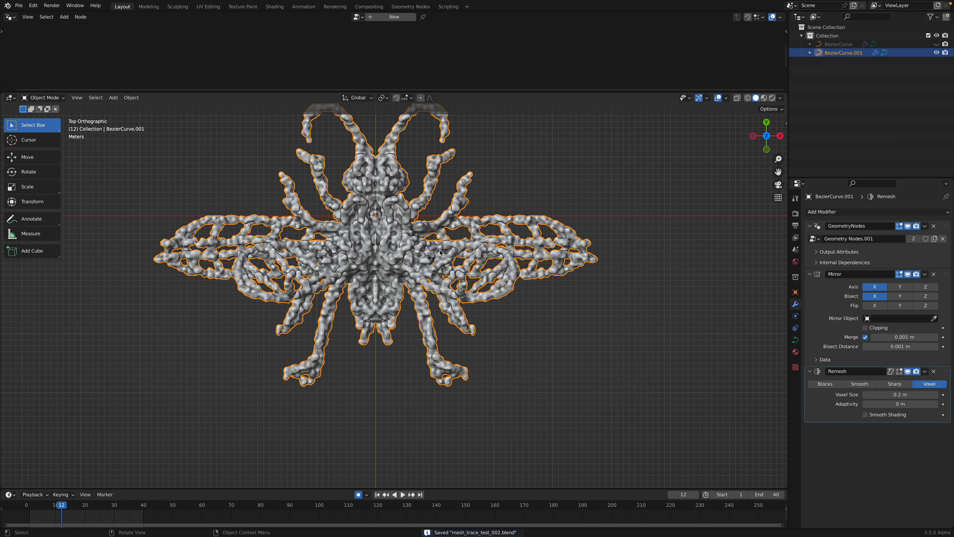
Convert the duplicated insect curve to a mesh and shade it smooth.
right_click(439, 249)
mouse_move(447, 299)
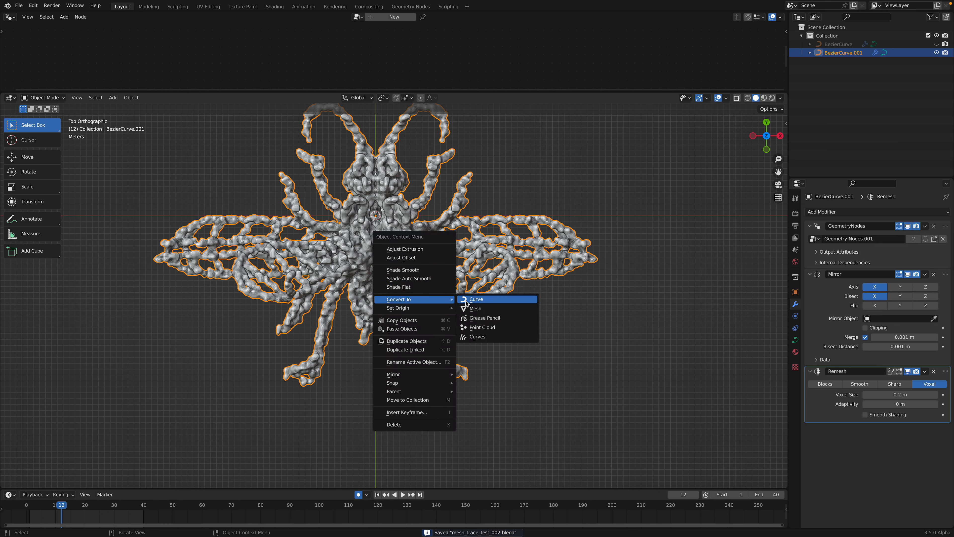
click(475, 308)
scroll(437, 263, up, 3)
right_click(439, 264)
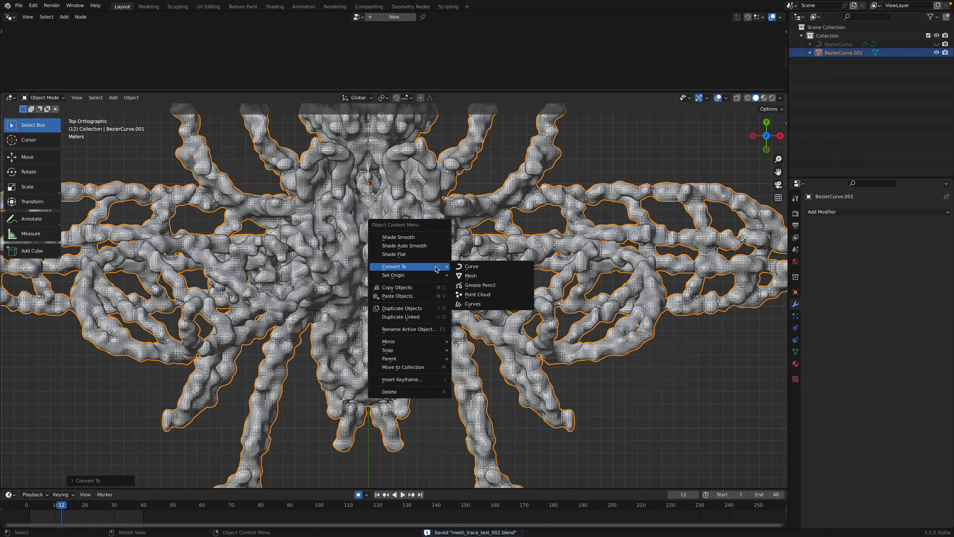
click(432, 234)
scroll(436, 261, down, 5)
mouse_move(438, 264)
middle_down()
mouse_move(451, 228)
mouse_move(443, 244)
mouse_move(464, 281)
mouse_move(432, 276)
middle_up()
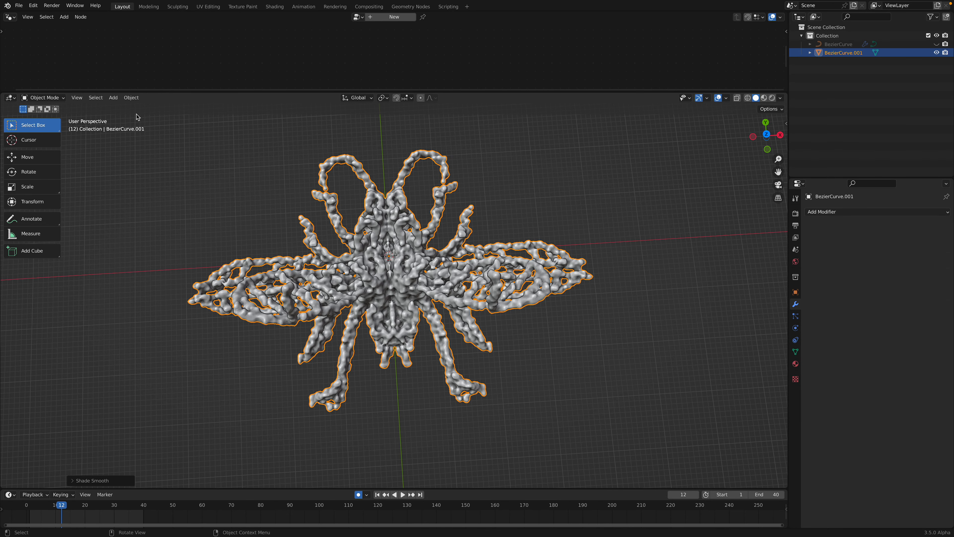
Enter Sculpt Mode and smooth the thorax and abdomen with the Smooth brush at a 163 px radius, mirrored across X.
click(58, 99)
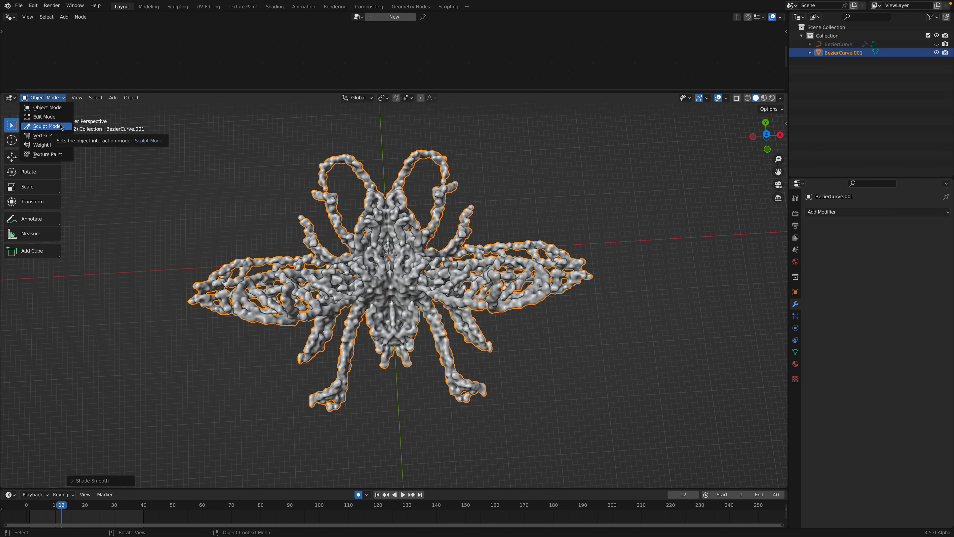
click(61, 127)
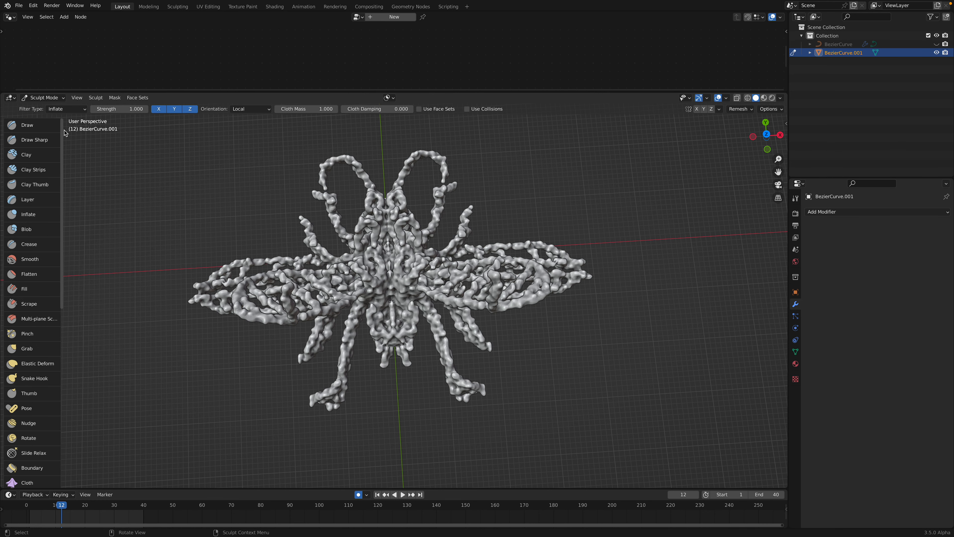
drag(61, 130, 82, 131)
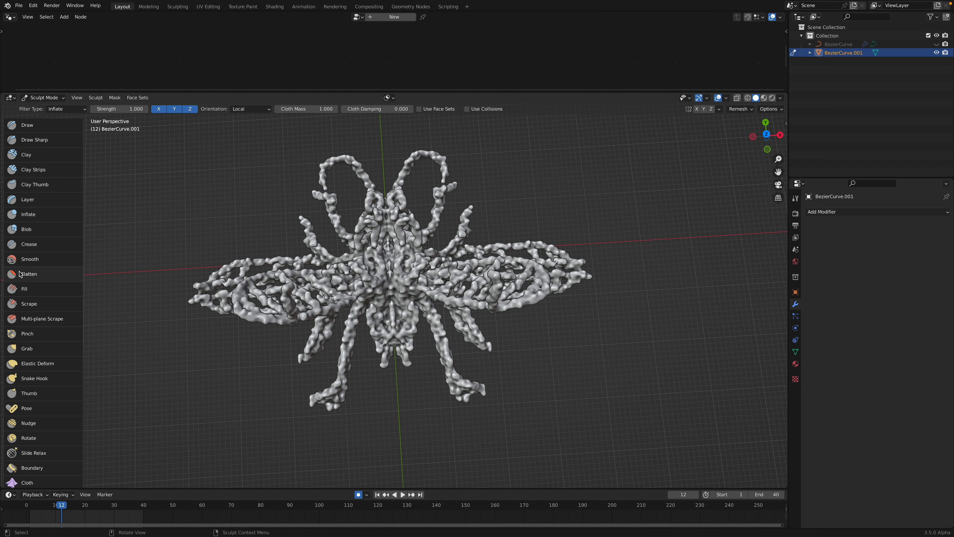
click(40, 255)
scroll(364, 252, up, 2)
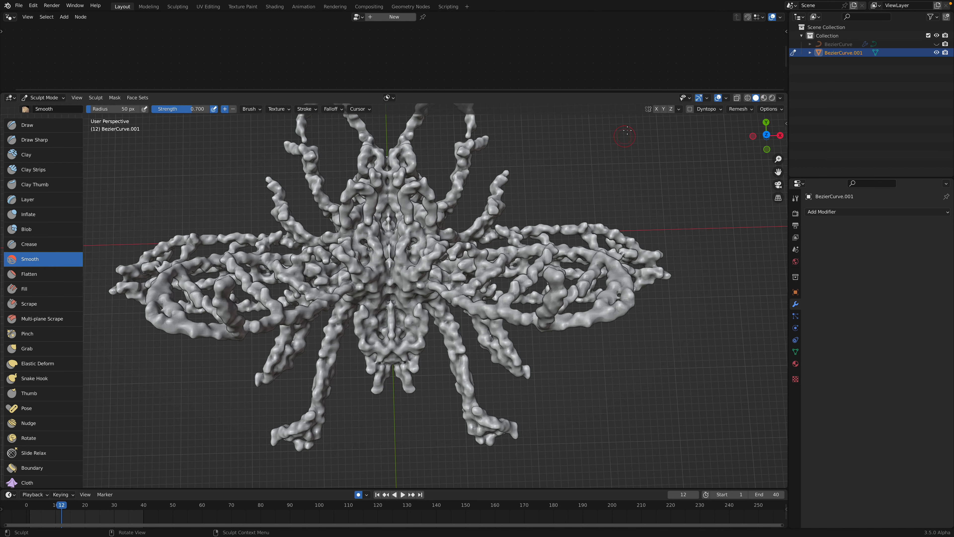
mouse_move(413, 272)
mouse_down()
mouse_move(450, 250)
mouse_move(432, 290)
mouse_move(380, 280)
mouse_up()
drag(120, 109, 136, 109)
drag(404, 208, 408, 272)
drag(405, 320, 403, 323)
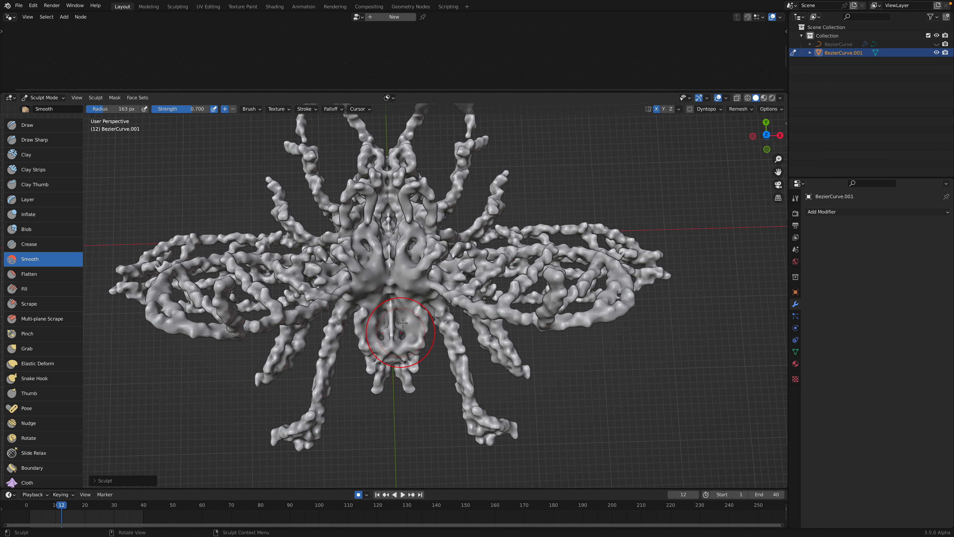
Smooth the insect's head, antenna bases and inner hind wings with the Smooth brush.
middle_drag(406, 237, 408, 260)
shift+middle_drag(394, 179, 391, 229)
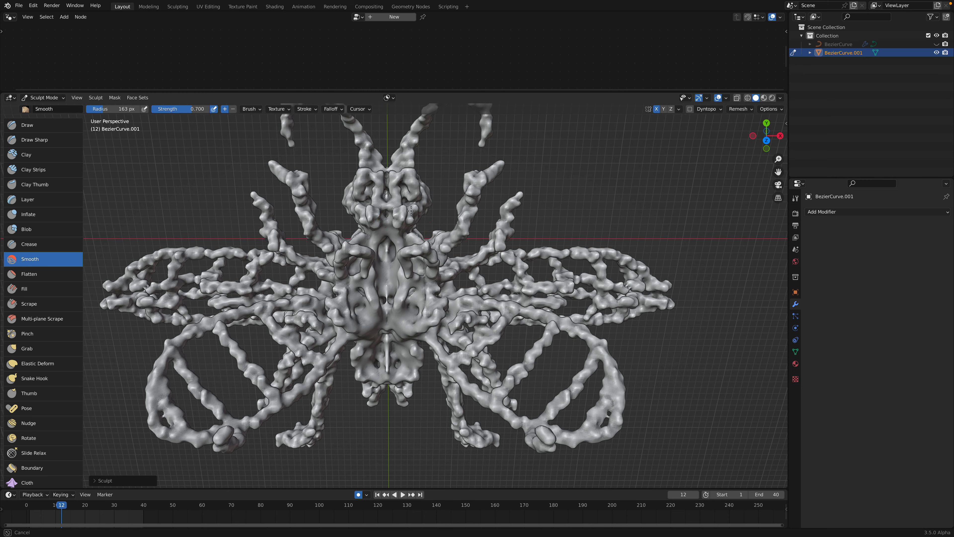
scroll(398, 206, down, 2)
drag(402, 199, 403, 203)
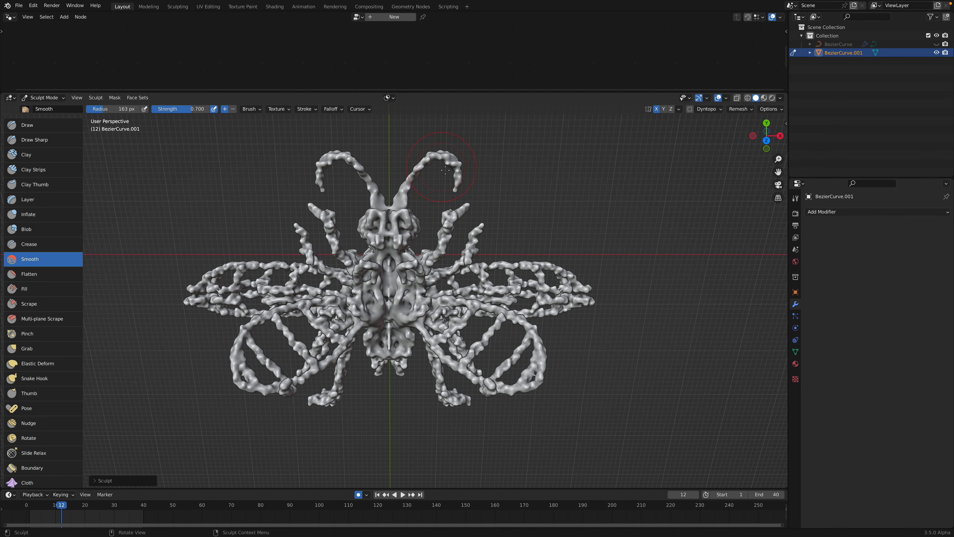
drag(480, 304, 469, 348)
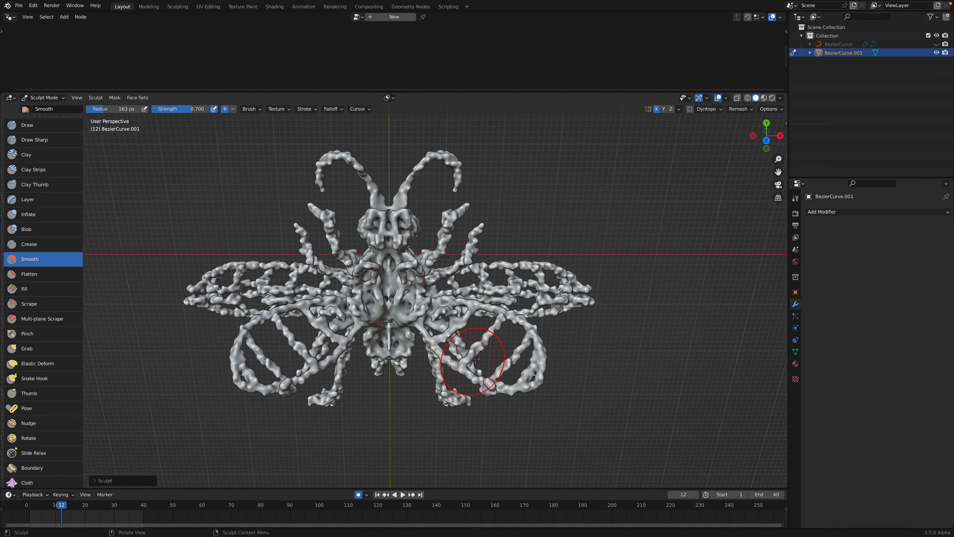
Inflate the thorax area with the Inflate brush and inspect the insect from several sides.
shift+middle_drag(328, 242, 339, 215)
key(i)
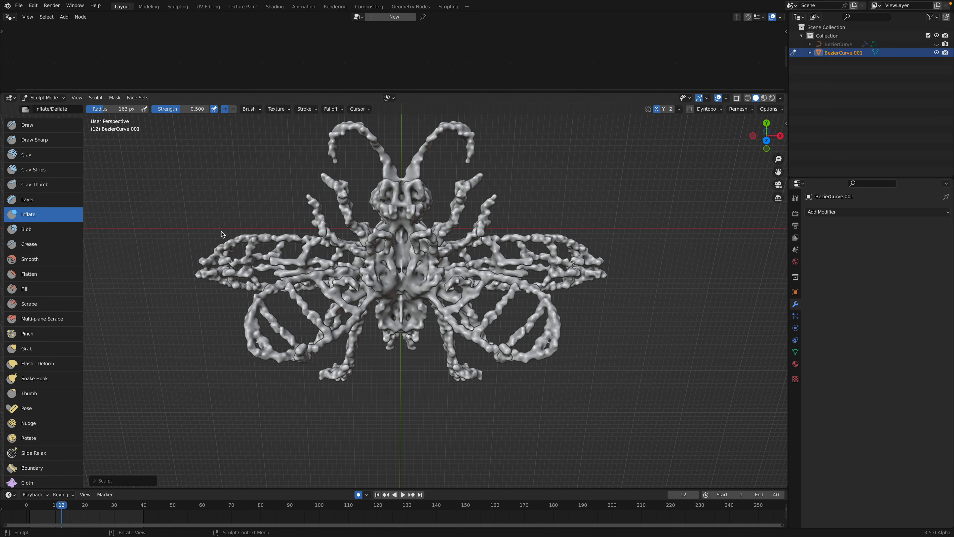
mouse_move(395, 241)
mouse_down()
mouse_move(435, 233)
mouse_move(475, 241)
mouse_move(515, 250)
mouse_move(541, 271)
mouse_move(433, 295)
mouse_up()
middle_drag(432, 306, 417, 267)
middle_drag(413, 337, 419, 302)
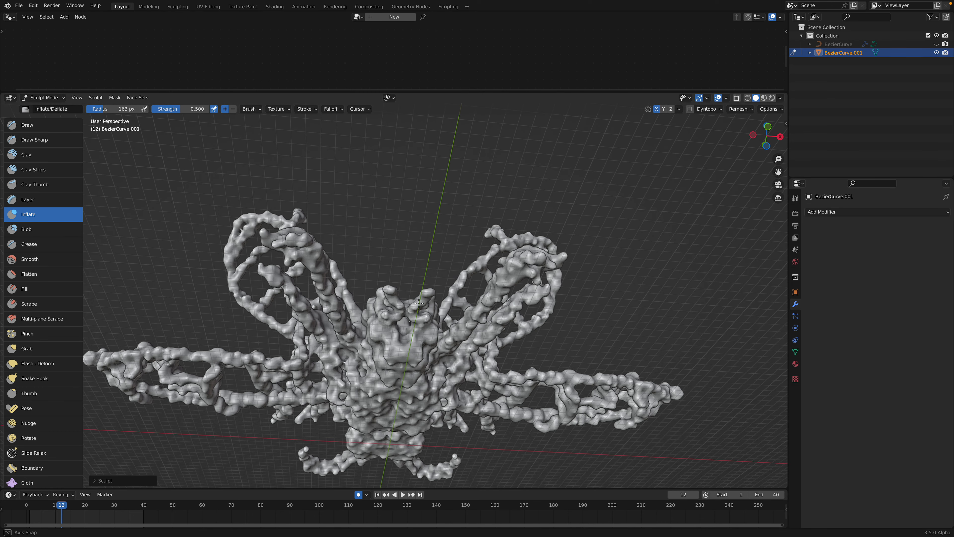
mouse_move(412, 360)
middle_down()
mouse_move(426, 299)
mouse_move(402, 329)
mouse_move(422, 313)
middle_up()
mouse_move(450, 255)
middle_down()
mouse_move(434, 280)
mouse_move(222, 194)
middle_up()
Return to Object Mode and save the file.
click(48, 98)
click(50, 107)
scroll(338, 241, down, 1)
middle_drag(346, 245, 341, 224)
key(ctrl+s)
Go back to Sculpt Mode and puff up the whole insect mesh with the Cloth Filter set to Inflate.
click(53, 98)
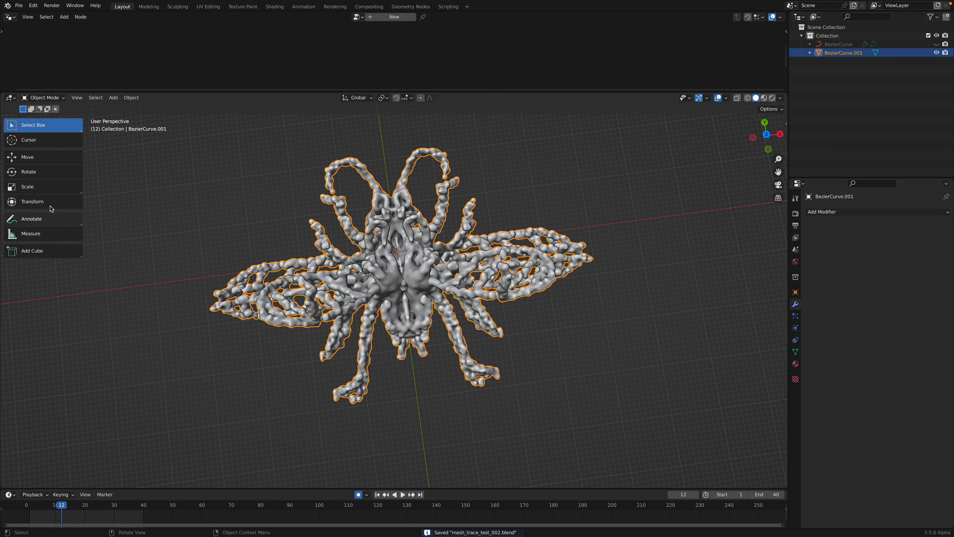
click(44, 98)
click(45, 126)
scroll(56, 382, down, 15)
scroll(53, 402, down, 1)
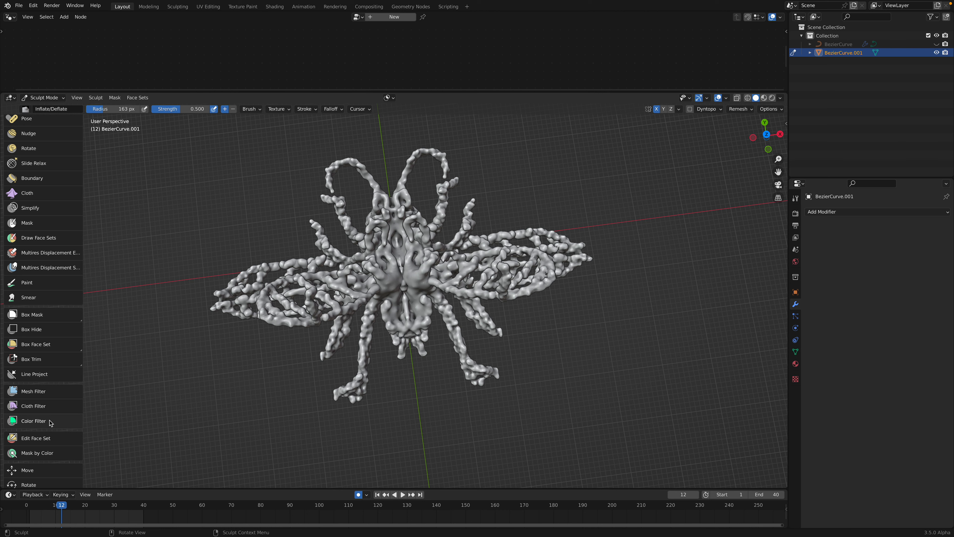
click(59, 407)
click(79, 109)
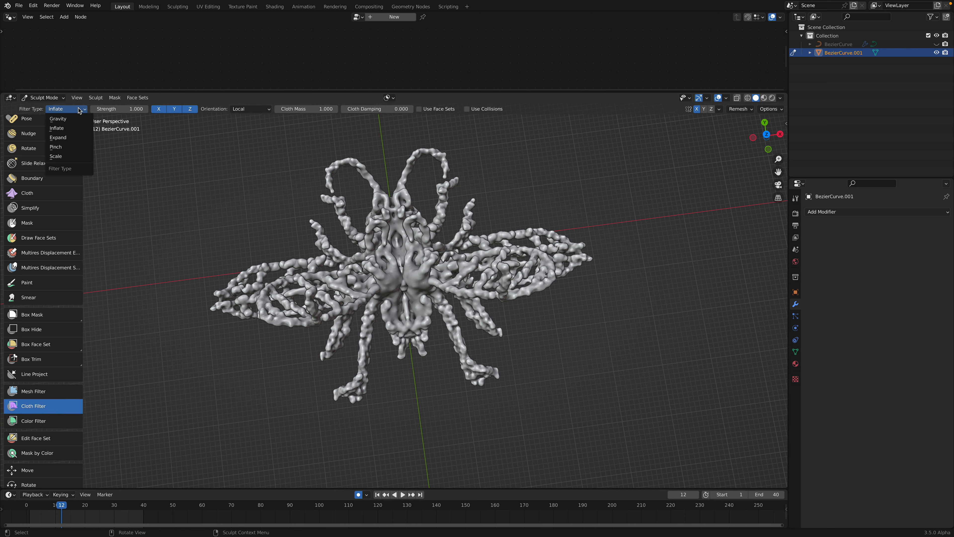
click(75, 128)
mouse_move(428, 266)
middle_down()
mouse_move(413, 267)
mouse_move(427, 273)
middle_up()
scroll(415, 268, up, 1)
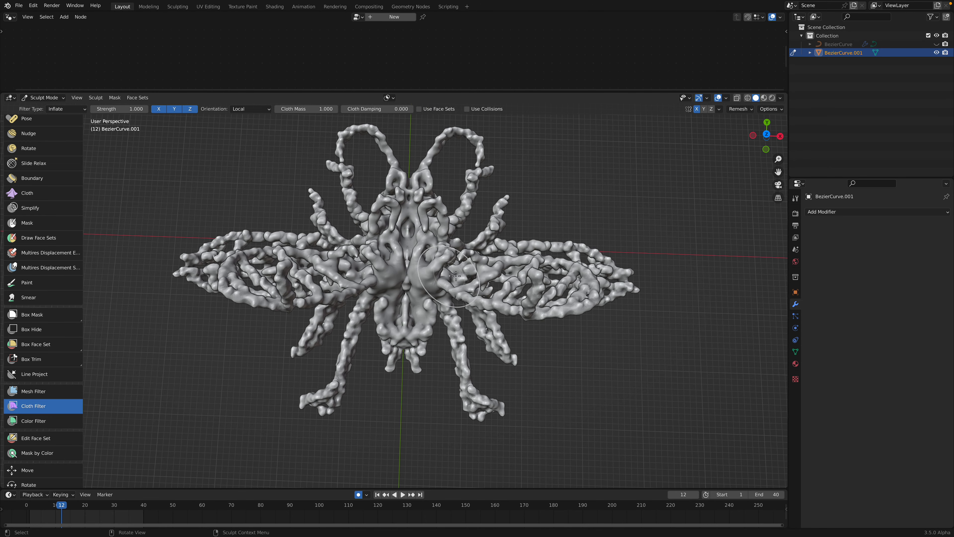
mouse_move(491, 281)
mouse_down()
mouse_move(545, 278)
mouse_move(505, 282)
mouse_up()
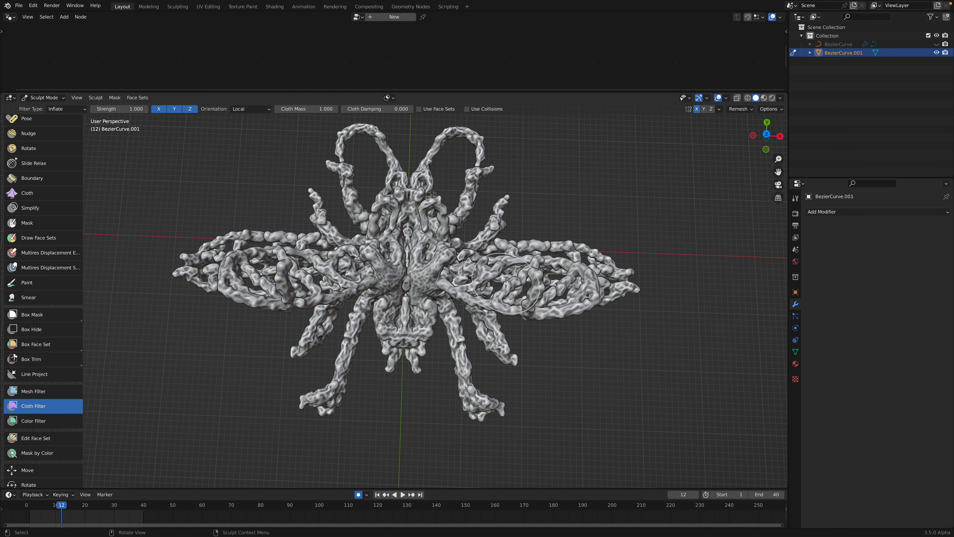
middle_drag(466, 252, 365, 259)
Thin and sharpen the whole insect mesh with the Mesh Filter set to Inflate, and save the file.
click(71, 108)
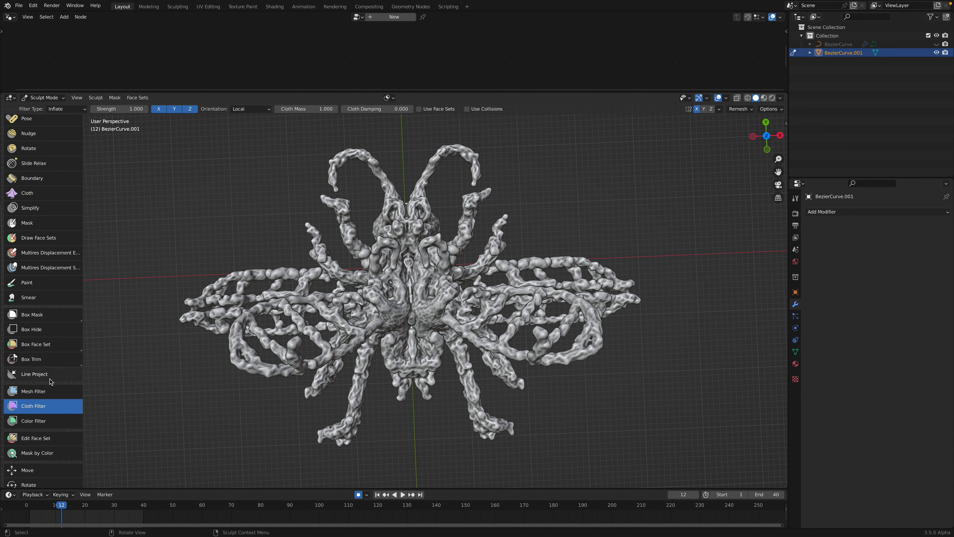
click(51, 391)
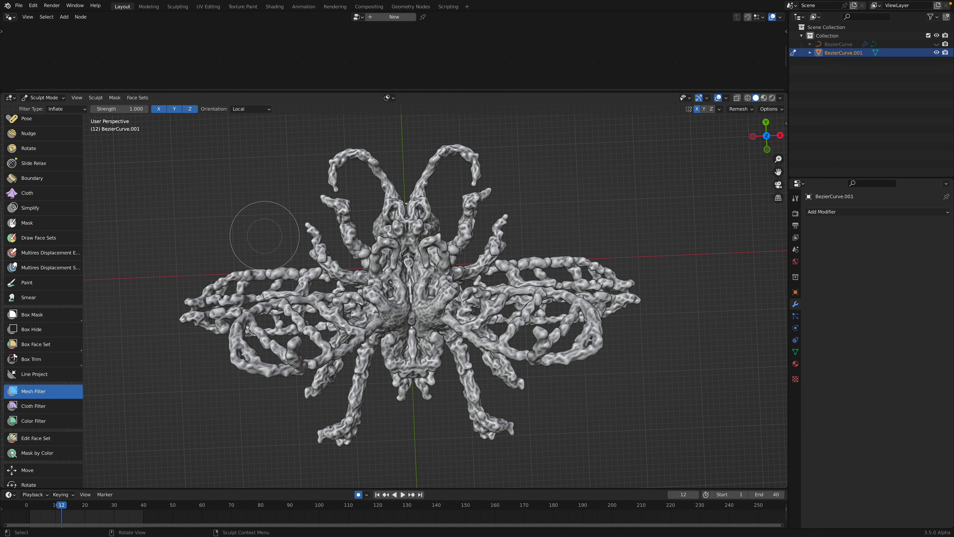
mouse_move(481, 284)
mouse_down()
mouse_move(496, 288)
mouse_move(467, 287)
mouse_up()
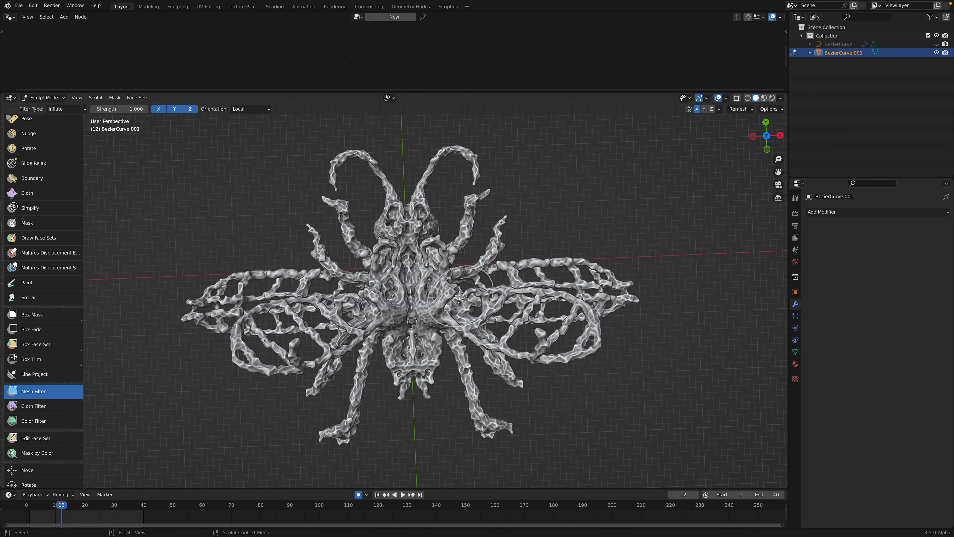
scroll(459, 296, up, 1)
mouse_move(454, 273)
middle_down()
mouse_move(456, 293)
mouse_move(458, 279)
middle_up()
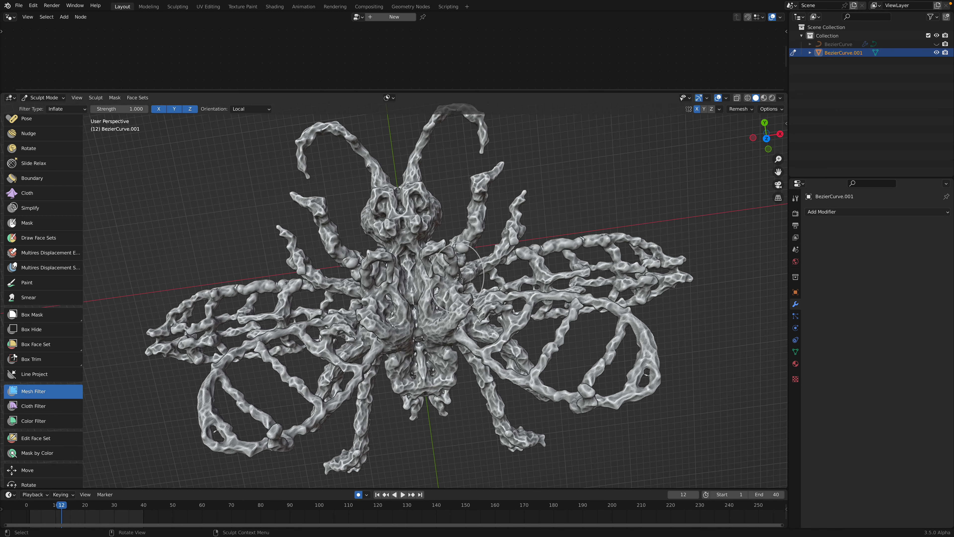
mouse_move(464, 276)
mouse_down()
mouse_move(597, 288)
mouse_move(464, 306)
mouse_up()
scroll(464, 306, down, 2)
mouse_move(465, 307)
middle_down()
mouse_move(476, 259)
mouse_move(357, 294)
mouse_move(263, 203)
middle_up()
key(ctrl+s)
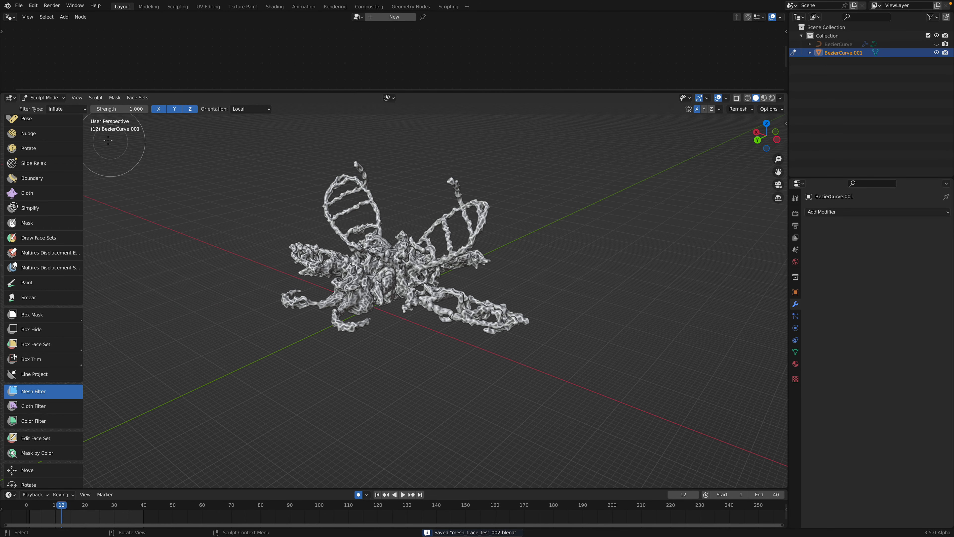
Reshape the raised hind wings with the Grab brush, keeping X symmetry on.
drag(83, 161, 101, 166)
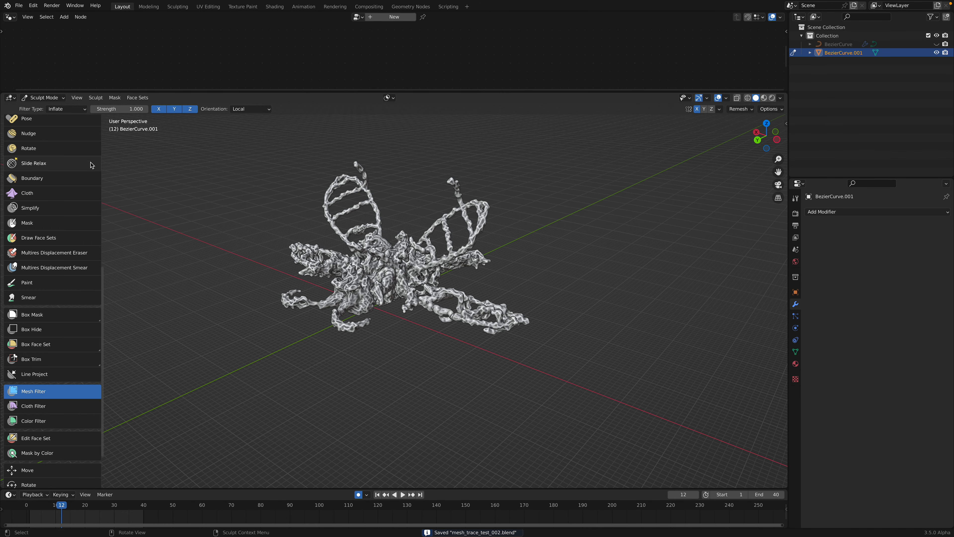
scroll(80, 176, up, 4)
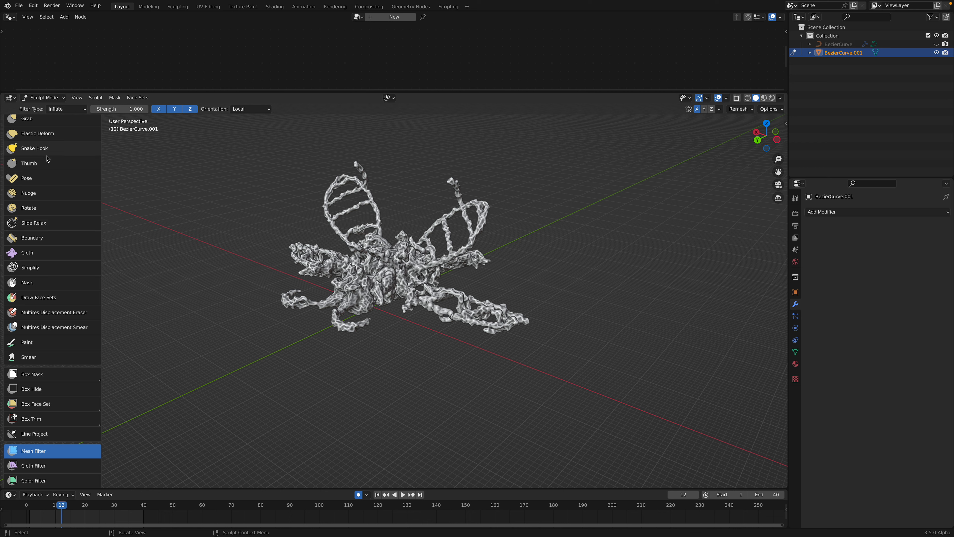
scroll(59, 165, up, 2)
click(56, 154)
scroll(70, 176, up, 5)
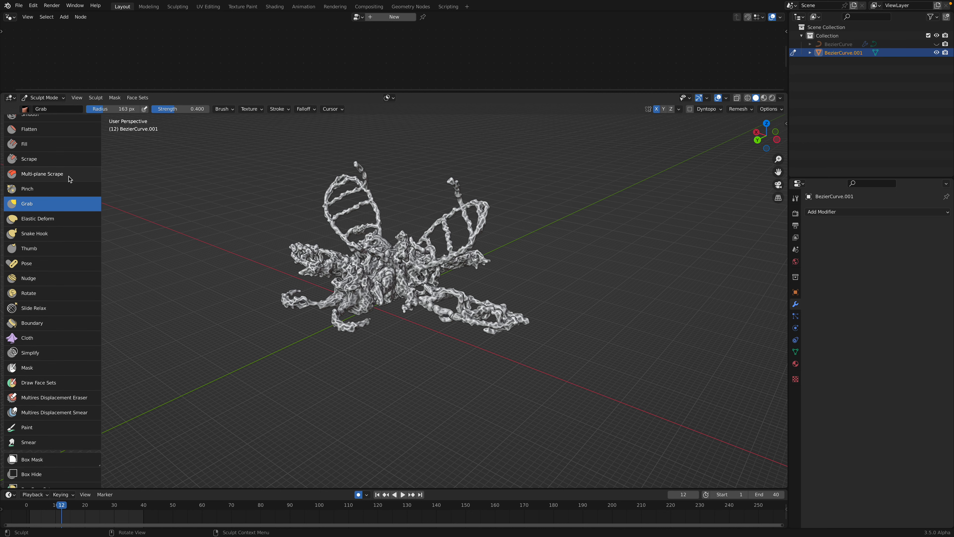
scroll(72, 193, up, 6)
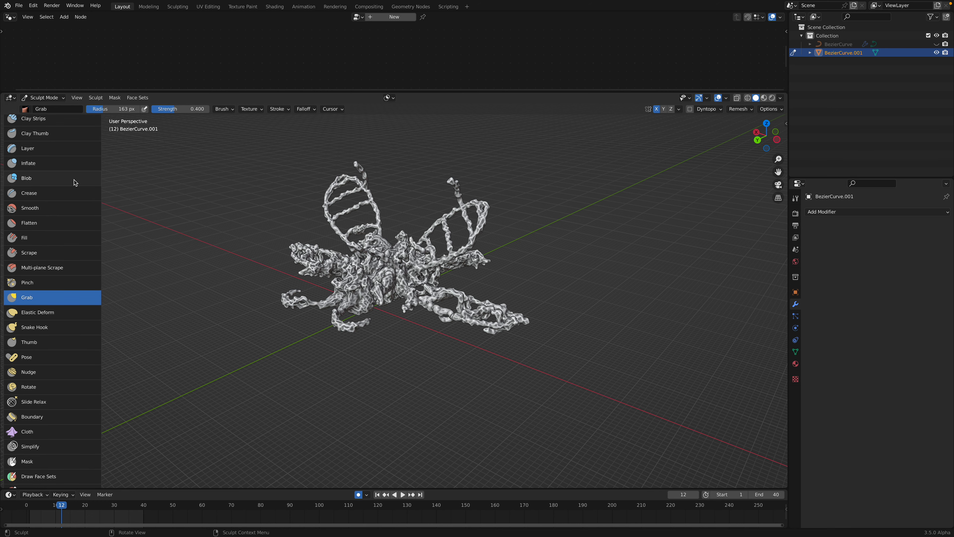
middle_drag(287, 199, 473, 217)
drag(472, 217, 447, 222)
drag(447, 222, 432, 233)
mouse_move(432, 233)
middle_down()
mouse_move(443, 298)
mouse_move(394, 245)
mouse_move(391, 218)
middle_up()
scroll(399, 306, up, 2)
middle_drag(396, 281, 392, 260)
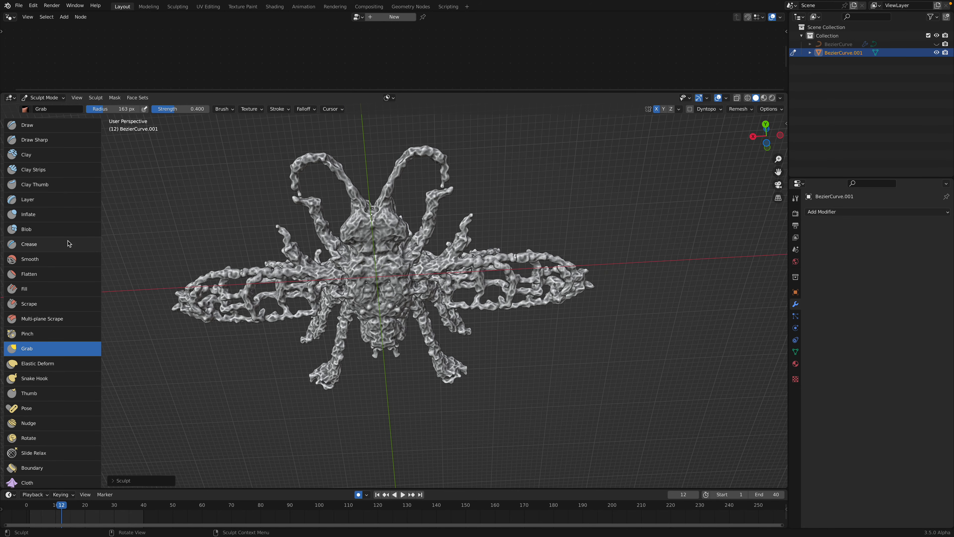
Thicken the antennae and front legs with the Inflate brush at 0.500 strength.
click(62, 217)
scroll(401, 264, up, 2)
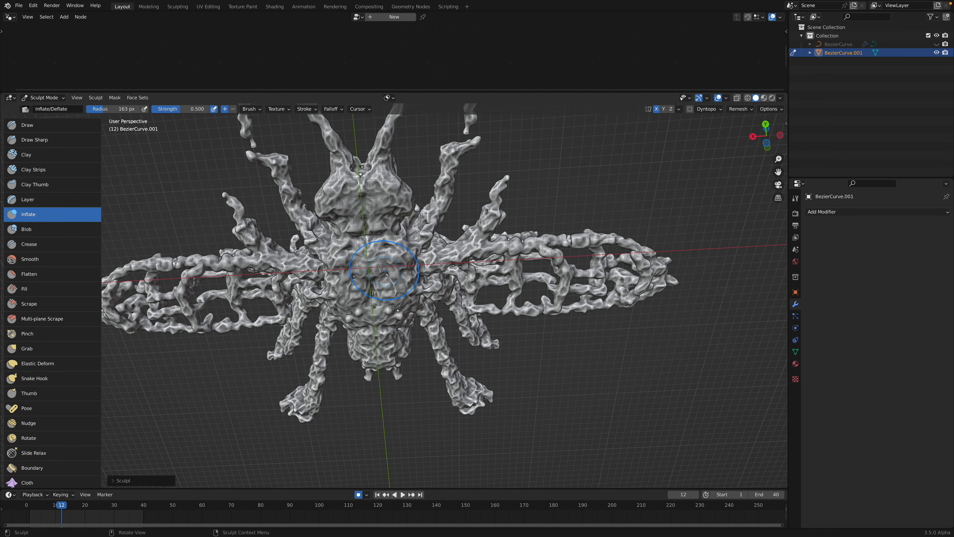
middle_drag(388, 281, 417, 377)
mouse_move(417, 377)
mouse_down()
mouse_move(455, 396)
mouse_move(419, 383)
mouse_up()
middle_drag(419, 376, 411, 402)
mouse_move(474, 346)
mouse_down()
mouse_move(454, 359)
mouse_move(440, 335)
mouse_up()
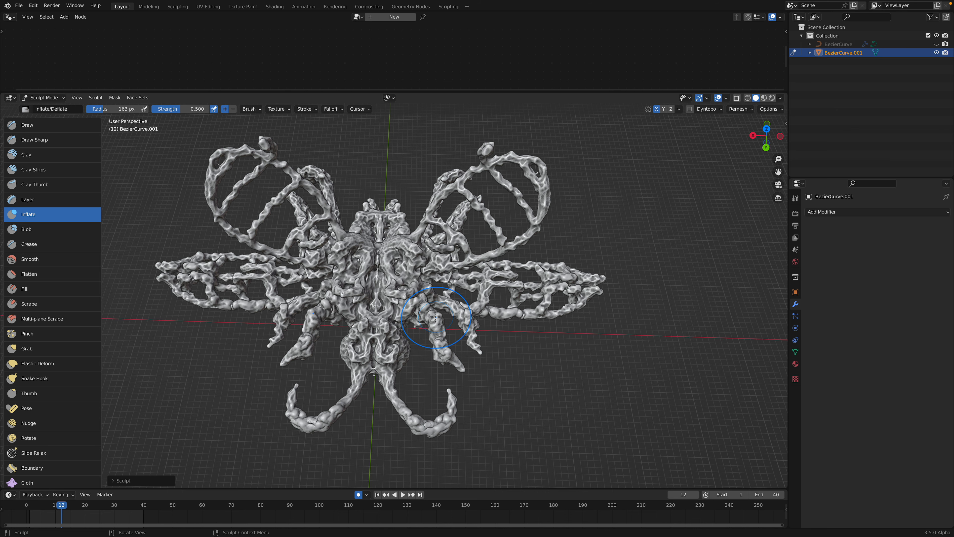
Inflate the front legs further and thicken the frames of the hind wings.
middle_drag(443, 316, 450, 332)
drag(475, 347, 465, 319)
mouse_move(454, 199)
mouse_down()
mouse_move(491, 176)
mouse_move(531, 237)
mouse_move(496, 188)
mouse_up()
middle_drag(400, 216, 397, 252)
scroll(384, 233, up, 2)
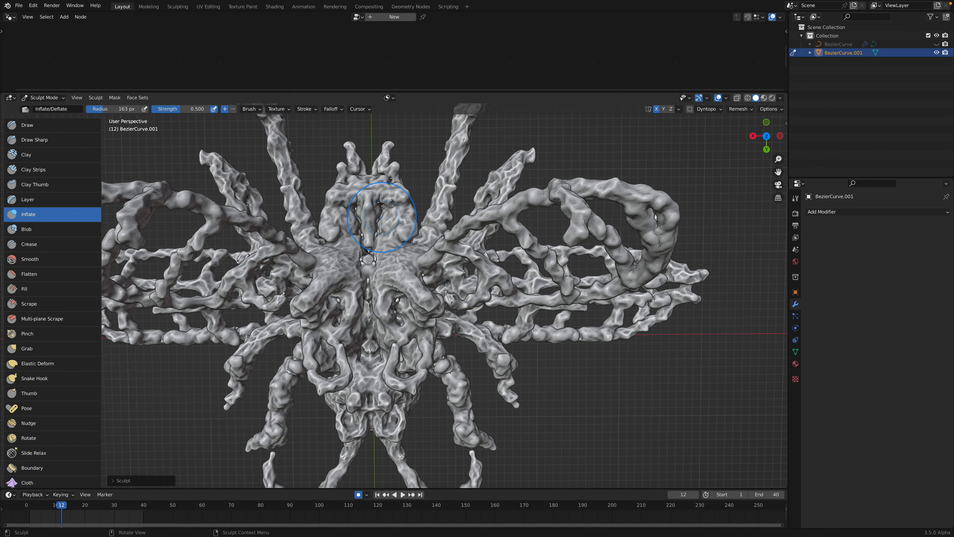
Puff up the underside of the insect's thorax and abdomen with the Inflate brush at 0.500 strength.
drag(391, 290, 393, 306)
middle_drag(392, 307, 395, 250)
drag(389, 326, 400, 295)
middle_drag(409, 293, 428, 190)
Inflate the segments along the insect's back with the same 163 px brush.
middle_drag(420, 270, 385, 362)
scroll(384, 362, up, 2)
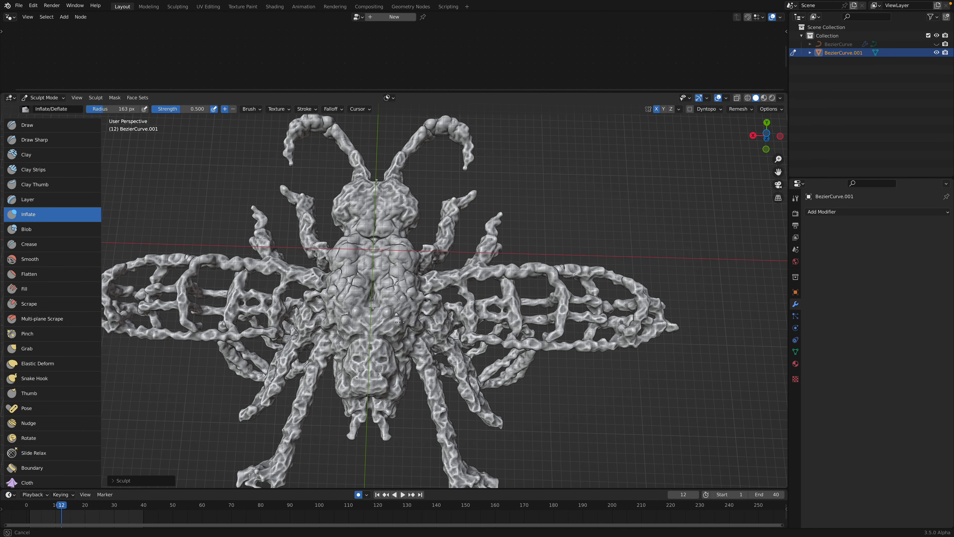
mouse_move(416, 294)
mouse_down()
mouse_move(405, 256)
mouse_move(458, 305)
mouse_move(583, 271)
mouse_move(526, 320)
mouse_up()
middle_drag(519, 330, 450, 286)
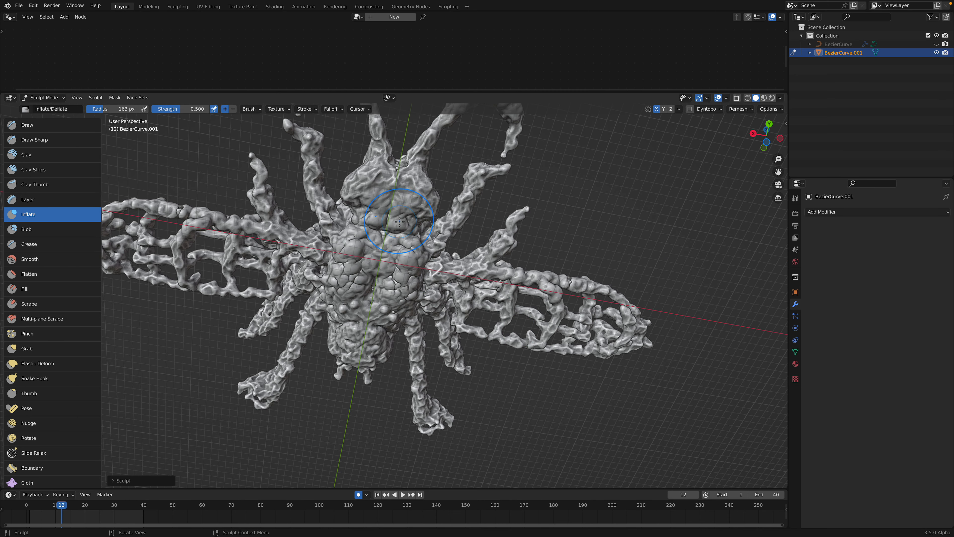
mouse_move(372, 341)
middle_down()
mouse_move(453, 308)
mouse_move(394, 292)
middle_up()
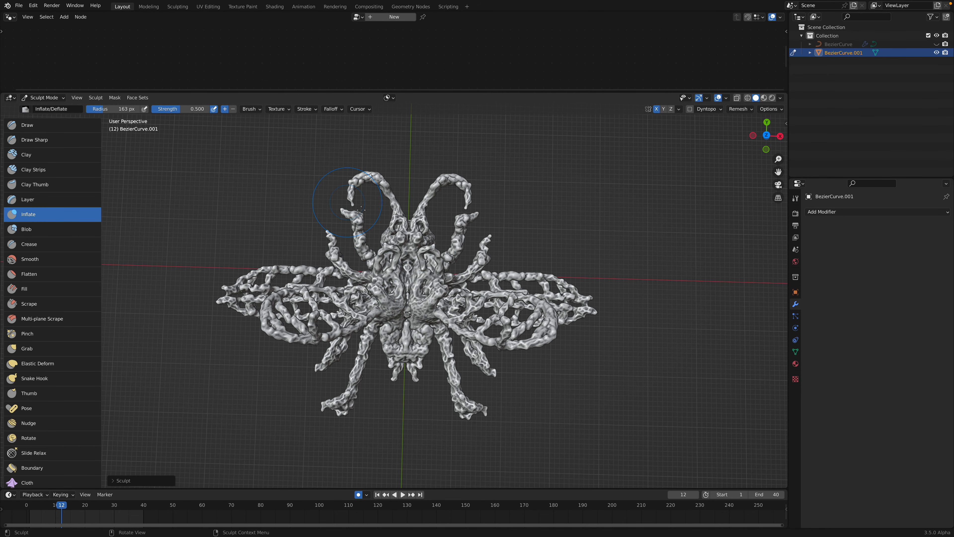
Look at the generated insect images in DiffusionBee, return to Blender and save the file.
key(ctrl+Left)
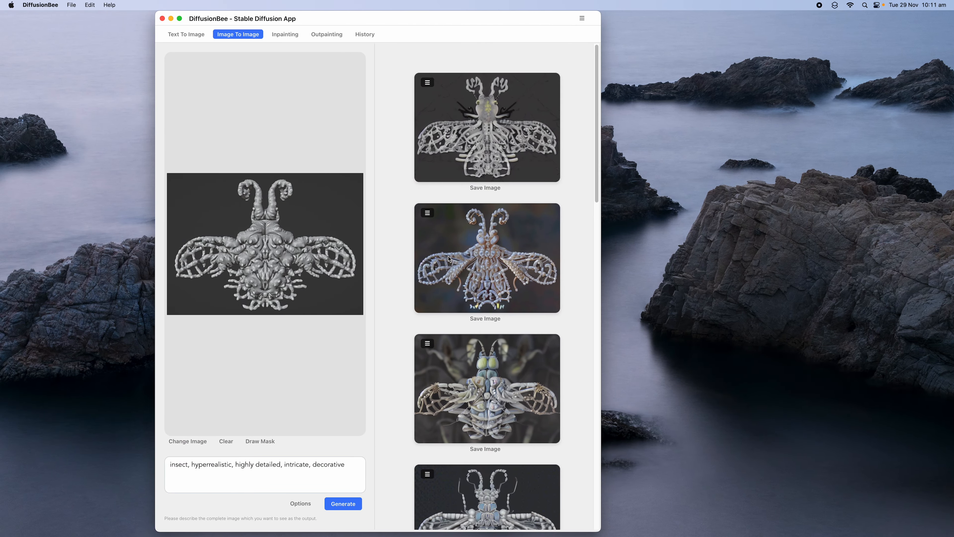
key(ctrl+Right)
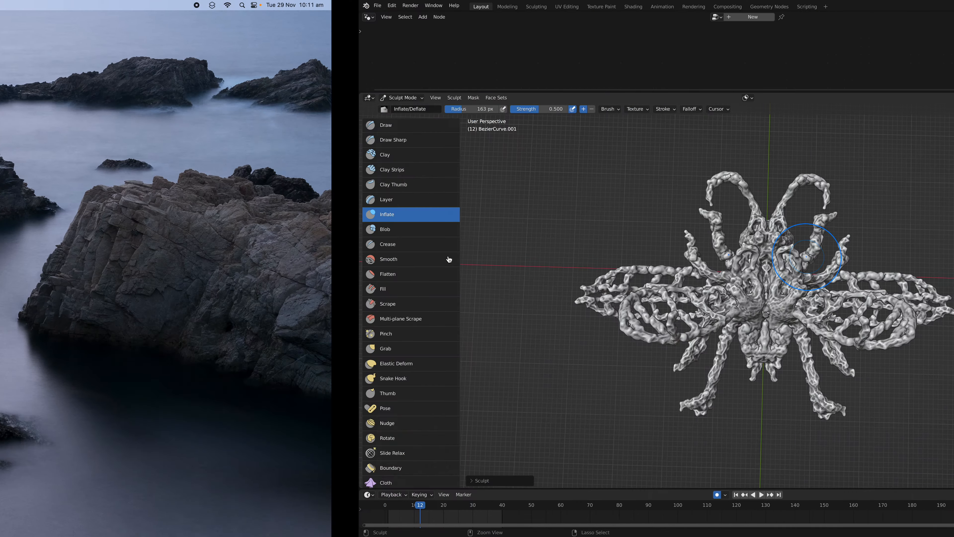
key(ctrl+s)
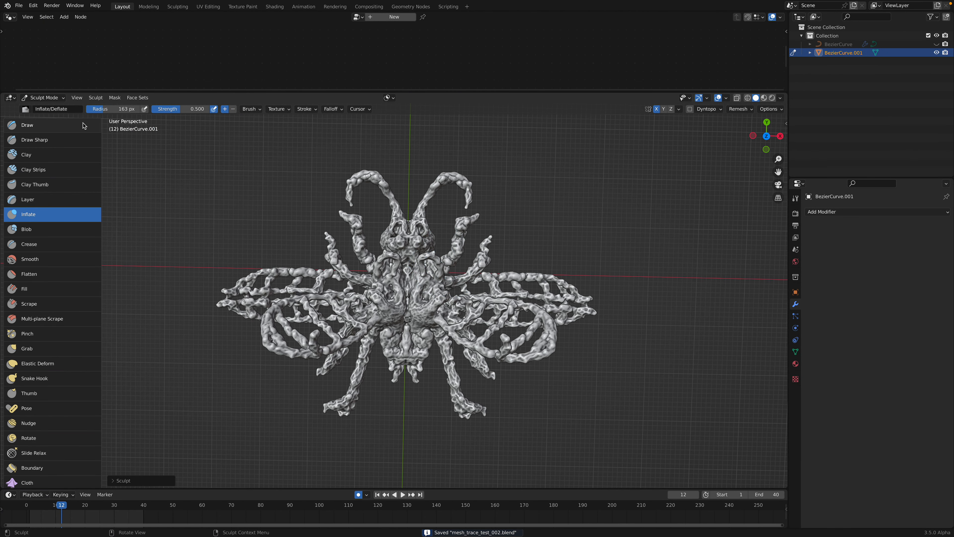
Switch to the Paint brush and set its colour to light cyan with hue 0.480, saturation 0.322 and value 1.000.
click(48, 101)
scroll(47, 172, down, 3)
scroll(46, 172, up, 3)
scroll(65, 255, down, 8)
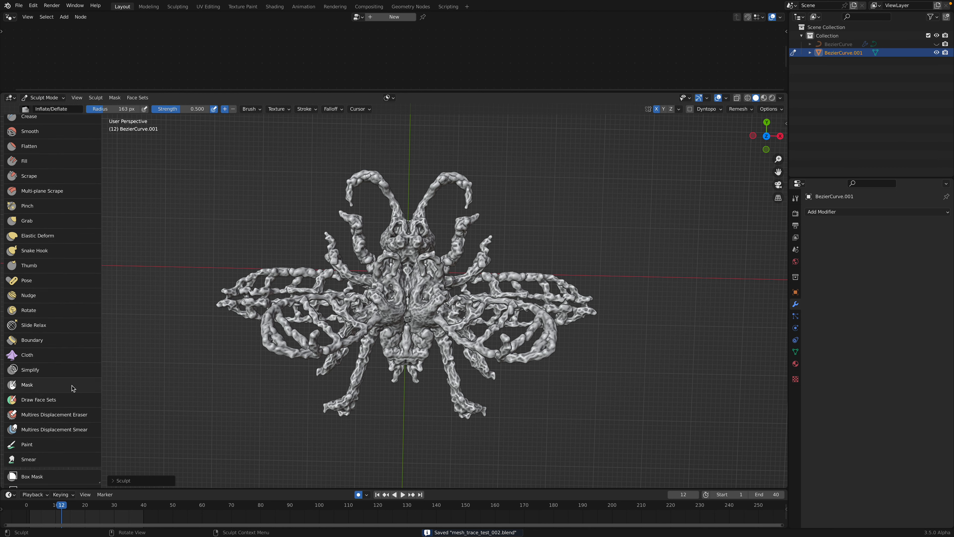
click(64, 403)
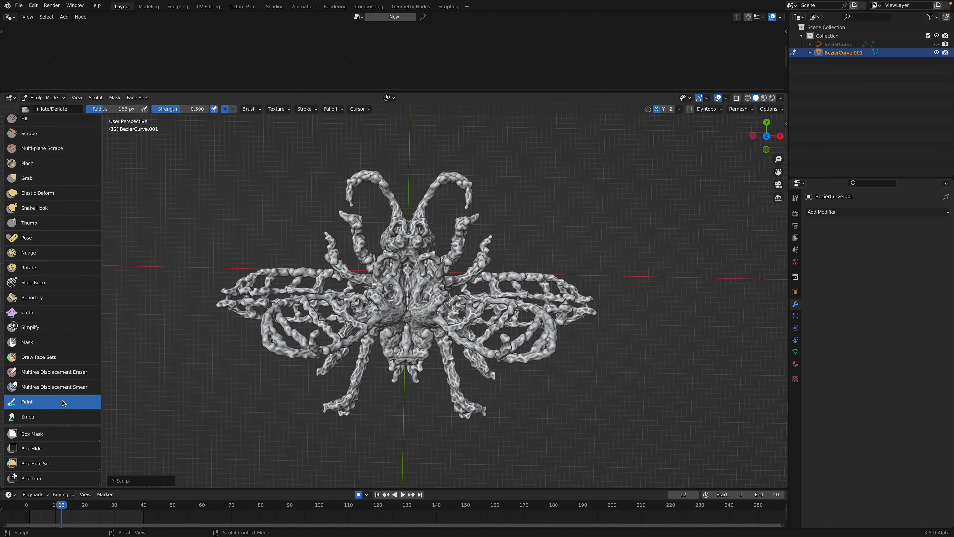
click(98, 109)
drag(119, 142, 120, 135)
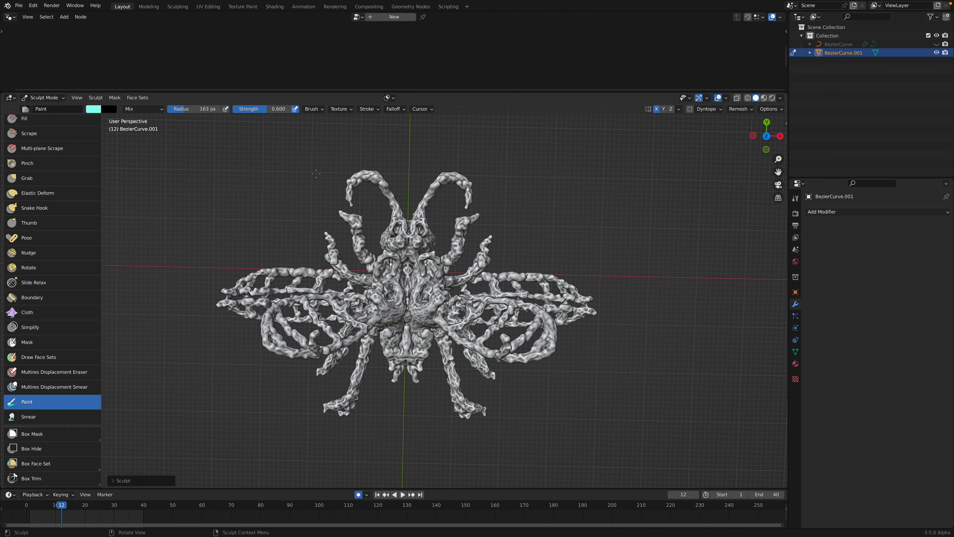
Paint the insect's body, legs, antennae and wings light cyan with a 163 px brush at 0.600 strength.
drag(465, 201, 454, 259)
mouse_move(409, 226)
mouse_down()
mouse_move(398, 246)
mouse_move(471, 313)
mouse_move(547, 311)
mouse_move(423, 350)
mouse_move(453, 359)
mouse_up()
middle_drag(459, 358, 474, 372)
mouse_move(473, 373)
mouse_down()
mouse_move(428, 379)
mouse_move(473, 296)
mouse_up()
mouse_move(470, 194)
middle_down()
mouse_move(425, 292)
mouse_move(437, 302)
middle_up()
mouse_move(436, 305)
mouse_down()
mouse_move(428, 340)
mouse_move(460, 355)
mouse_up()
middle_drag(468, 357, 479, 357)
drag(588, 278, 463, 255)
mouse_move(464, 255)
middle_down()
mouse_move(503, 338)
mouse_move(447, 217)
middle_up()
drag(498, 249, 513, 256)
mouse_move(486, 364)
mouse_down()
mouse_move(523, 301)
mouse_move(639, 299)
mouse_up()
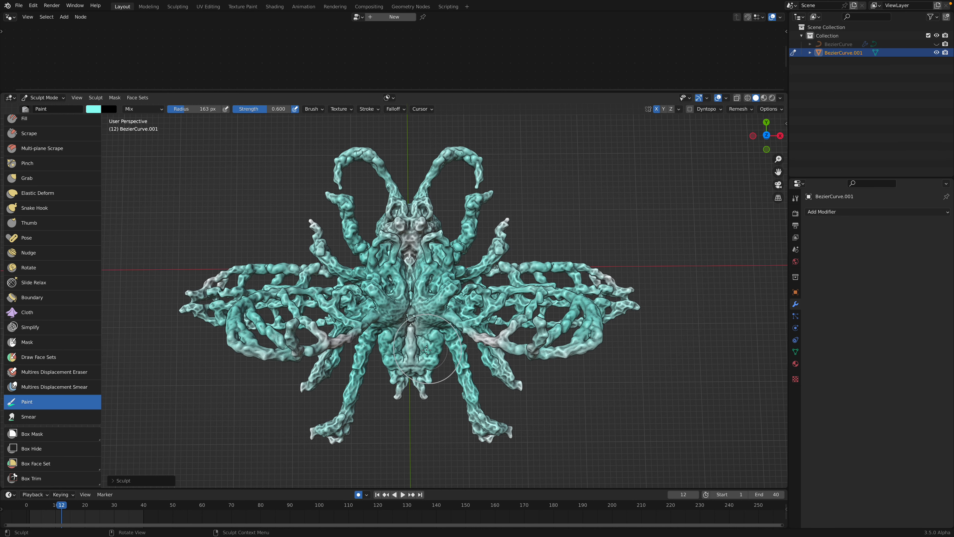
Darken the brush colour to a deep teal and paint the underside of the abdomen, thorax and head.
middle_drag(426, 349, 445, 353)
click(98, 109)
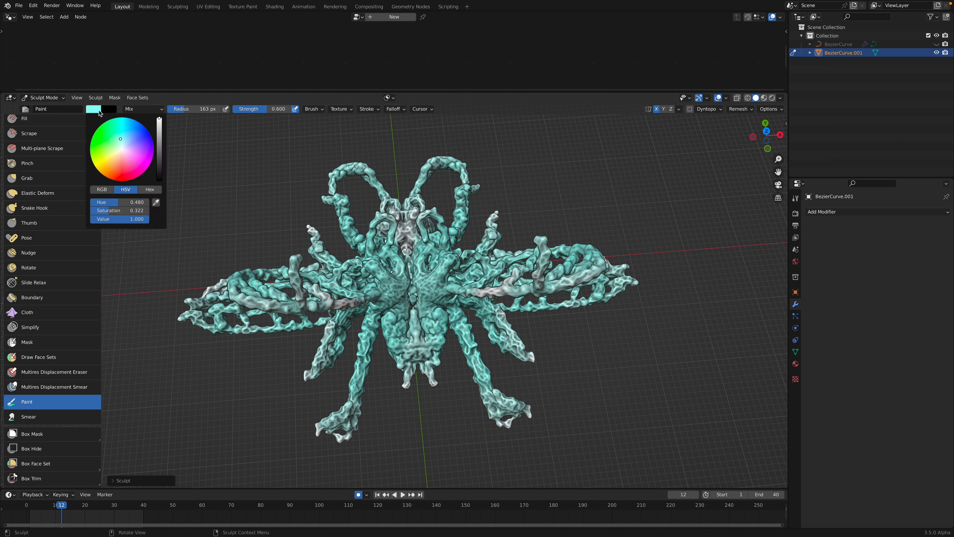
drag(162, 144, 162, 147)
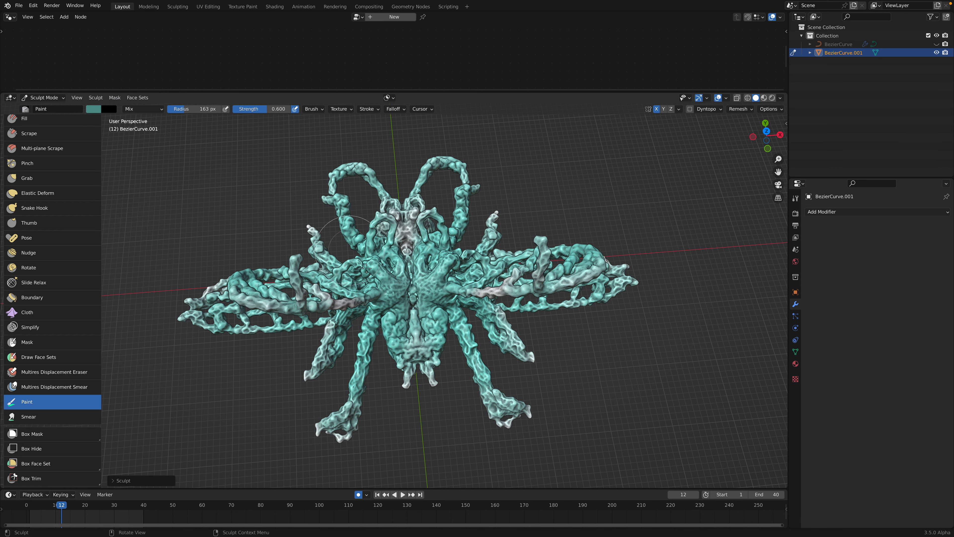
drag(436, 336, 516, 410)
drag(510, 326, 477, 311)
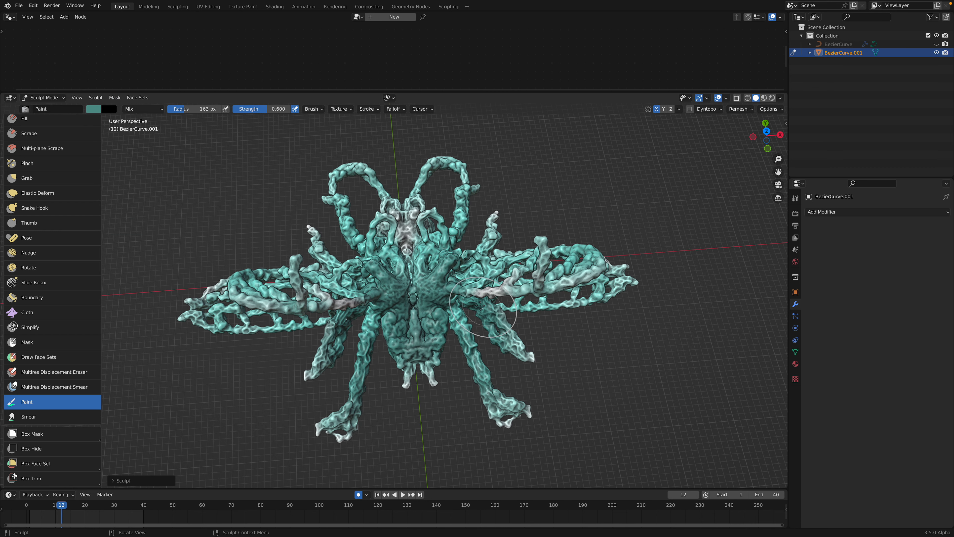
middle_drag(476, 311, 476, 357)
mouse_move(450, 273)
mouse_down()
mouse_move(429, 222)
mouse_move(411, 243)
mouse_up()
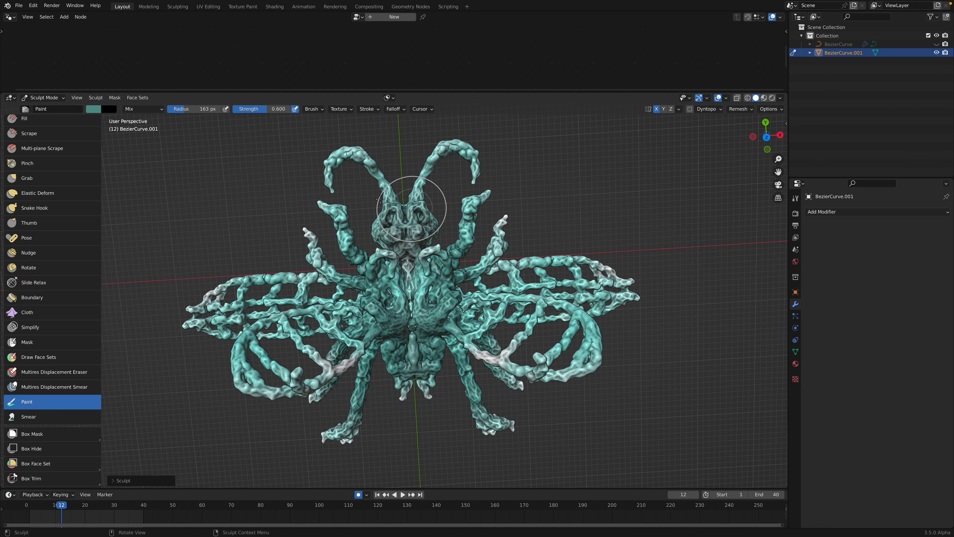
Set the paint colour to olive yellow, value 0.733, and paint the sides of the head and the wings.
click(96, 109)
drag(159, 140, 159, 133)
drag(444, 234, 441, 225)
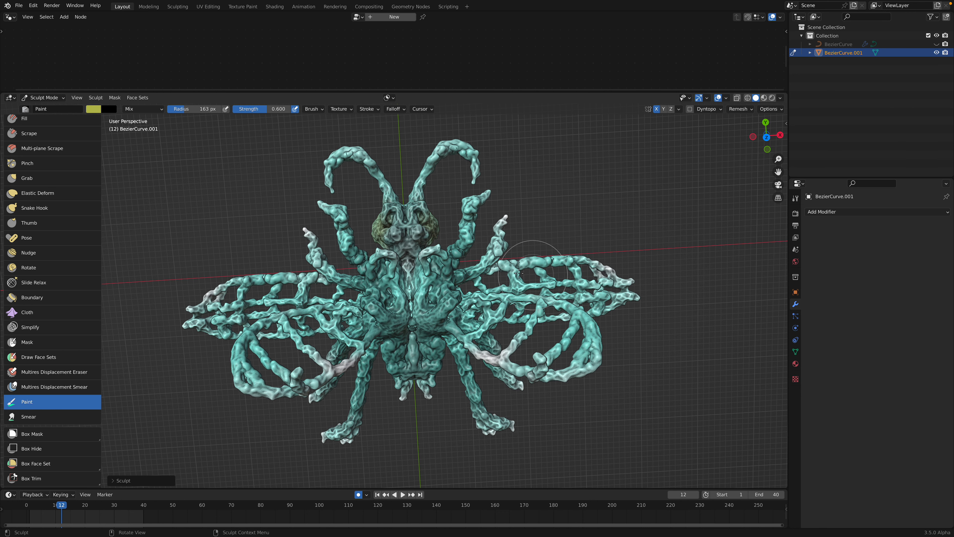
mouse_move(519, 273)
mouse_down()
mouse_move(601, 285)
mouse_move(537, 300)
mouse_move(522, 349)
mouse_move(474, 307)
mouse_move(522, 278)
mouse_move(525, 338)
mouse_up()
middle_drag(541, 348, 535, 298)
drag(456, 300, 464, 332)
middle_drag(447, 347, 437, 297)
Change the paint colour to dusty pink and paint the insect's back and the bases of the hind legs.
click(96, 110)
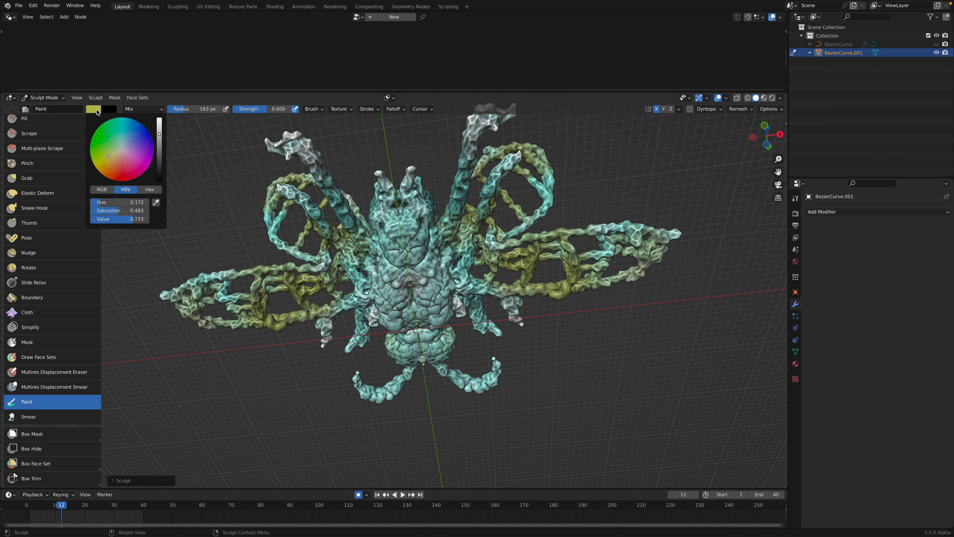
drag(353, 248, 383, 269)
mouse_move(420, 322)
mouse_down()
mouse_move(409, 331)
mouse_move(383, 263)
mouse_move(399, 203)
mouse_move(432, 361)
mouse_up()
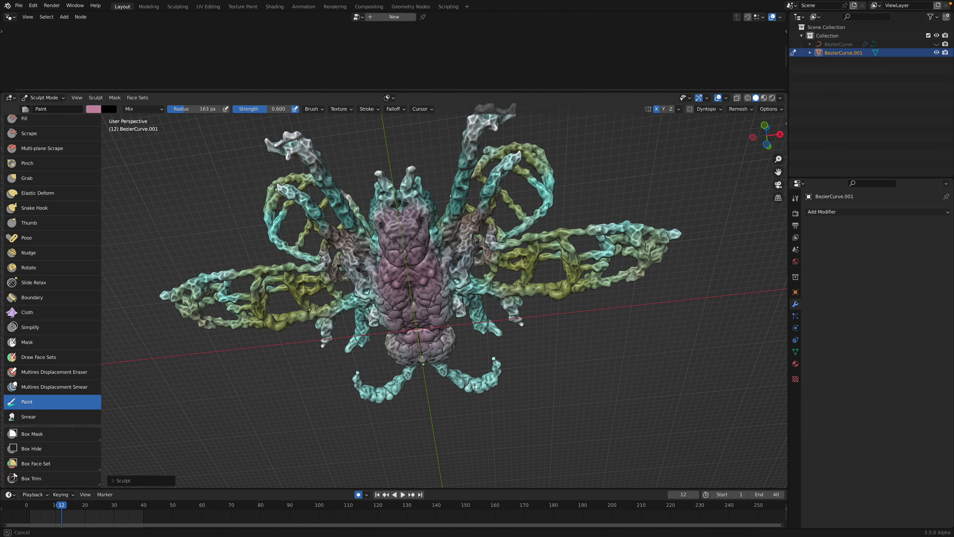
mouse_move(503, 263)
middle_down()
mouse_move(445, 248)
mouse_move(456, 309)
mouse_move(449, 331)
mouse_move(443, 304)
mouse_move(394, 266)
mouse_move(408, 231)
mouse_move(491, 158)
mouse_move(329, 267)
mouse_move(166, 142)
middle_up()
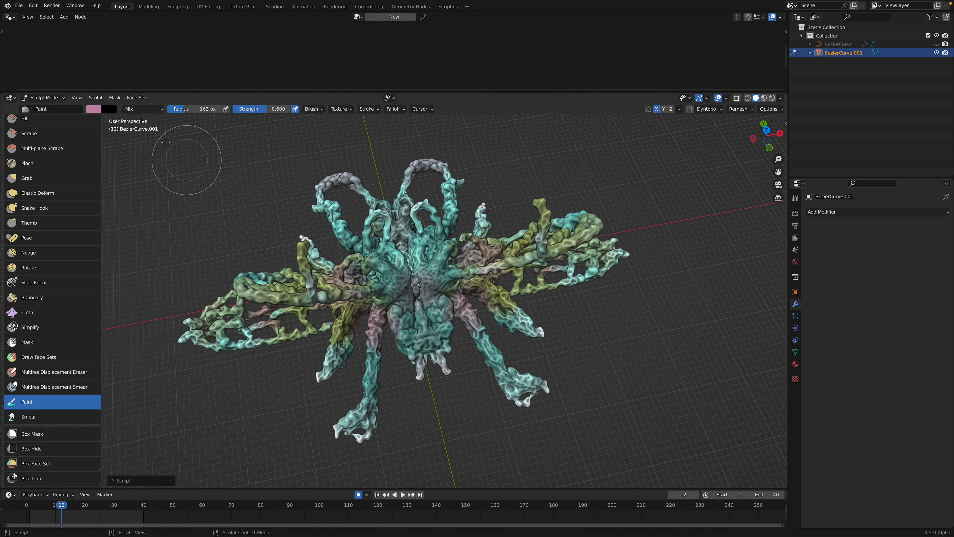
Change the paint colour to blue-violet and paint the antennae and front legs.
click(100, 109)
drag(129, 143, 132, 142)
drag(370, 221, 380, 229)
middle_drag(383, 230, 377, 253)
drag(426, 239, 432, 226)
drag(424, 167, 438, 158)
drag(463, 190, 452, 242)
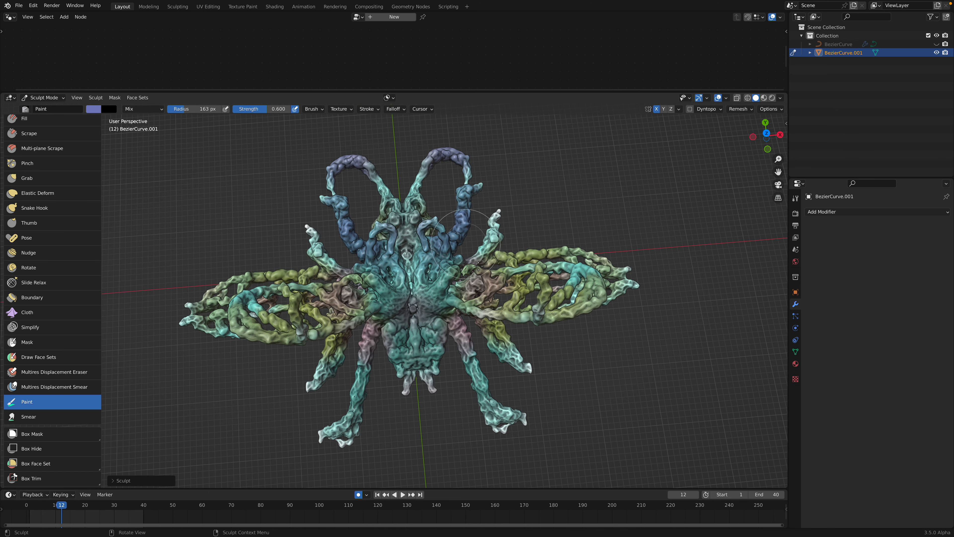
Paint blue-violet over the hind wings, the middle legs and the rear legs.
middle_drag(478, 256, 465, 259)
drag(470, 265, 504, 260)
drag(582, 314, 504, 323)
drag(475, 326, 503, 367)
mouse_move(520, 406)
mouse_down()
mouse_move(484, 423)
mouse_move(432, 410)
mouse_up()
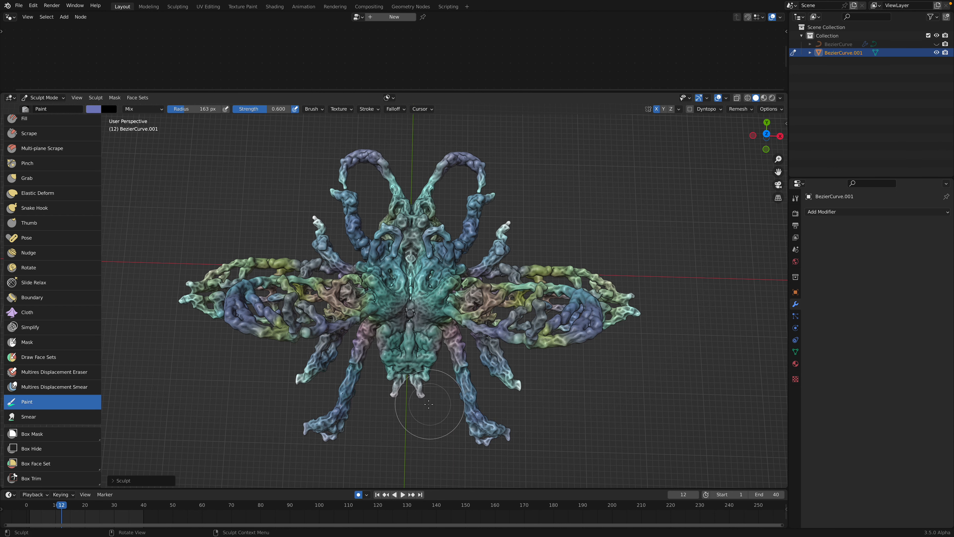
Add blue-violet to the head, the wing frames and the middle of the back.
mouse_move(421, 232)
mouse_down()
mouse_move(441, 162)
mouse_move(511, 213)
mouse_up()
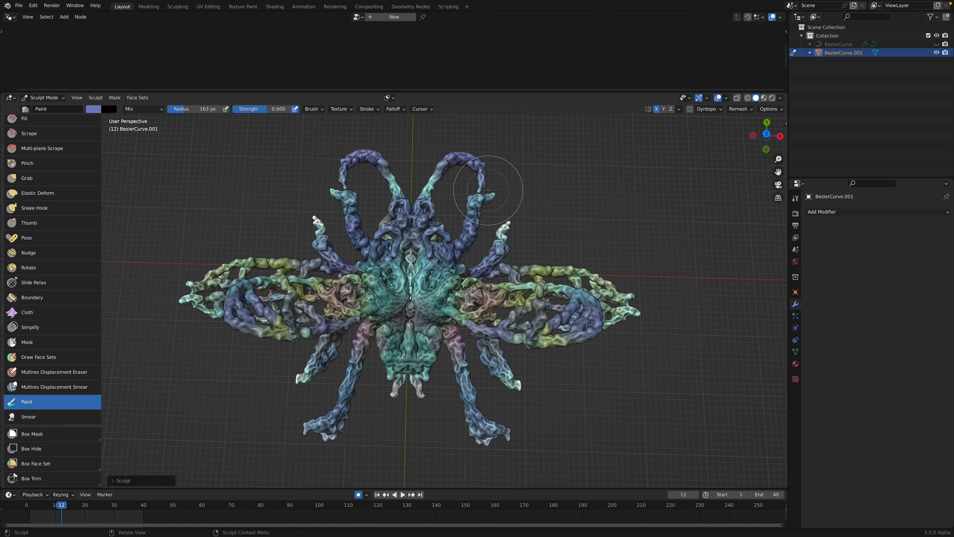
mouse_move(605, 291)
mouse_down()
mouse_move(503, 296)
mouse_move(575, 285)
mouse_move(601, 297)
mouse_move(556, 301)
mouse_up()
mouse_move(488, 300)
middle_down()
mouse_move(487, 339)
mouse_move(437, 405)
mouse_move(427, 279)
middle_up()
mouse_move(427, 280)
mouse_down()
mouse_move(444, 316)
mouse_move(480, 309)
mouse_move(451, 278)
mouse_up()
Set the paint colour to golden yellow, value 0.860, and paint the back and the inner wing frames.
click(93, 109)
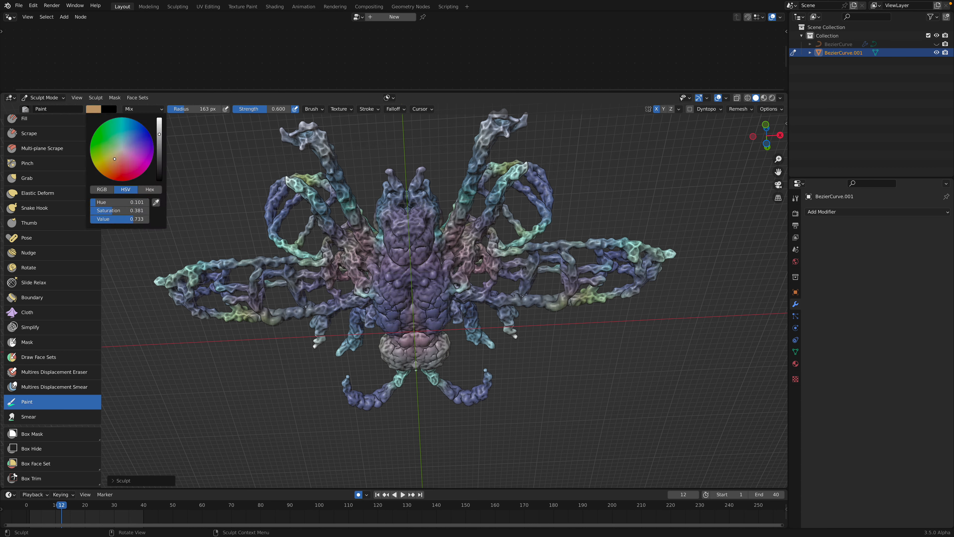
drag(165, 135, 165, 128)
mouse_move(336, 231)
mouse_down()
mouse_move(493, 275)
mouse_move(443, 300)
mouse_move(453, 317)
mouse_up()
mouse_move(458, 310)
middle_down()
mouse_move(462, 270)
mouse_move(456, 311)
middle_up()
mouse_move(426, 334)
mouse_down()
mouse_move(421, 340)
mouse_move(411, 319)
mouse_up()
Change the paint colour to bright pinkish red and paint the leg ends and the outer front edges of the wings.
click(95, 109)
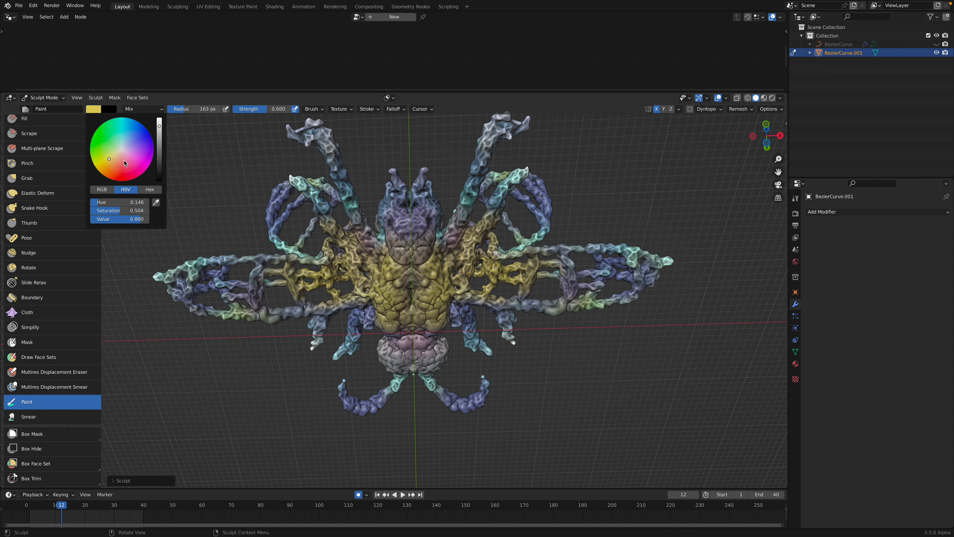
drag(424, 259, 417, 357)
mouse_move(418, 277)
middle_down()
mouse_move(426, 302)
mouse_move(486, 373)
mouse_move(473, 353)
middle_up()
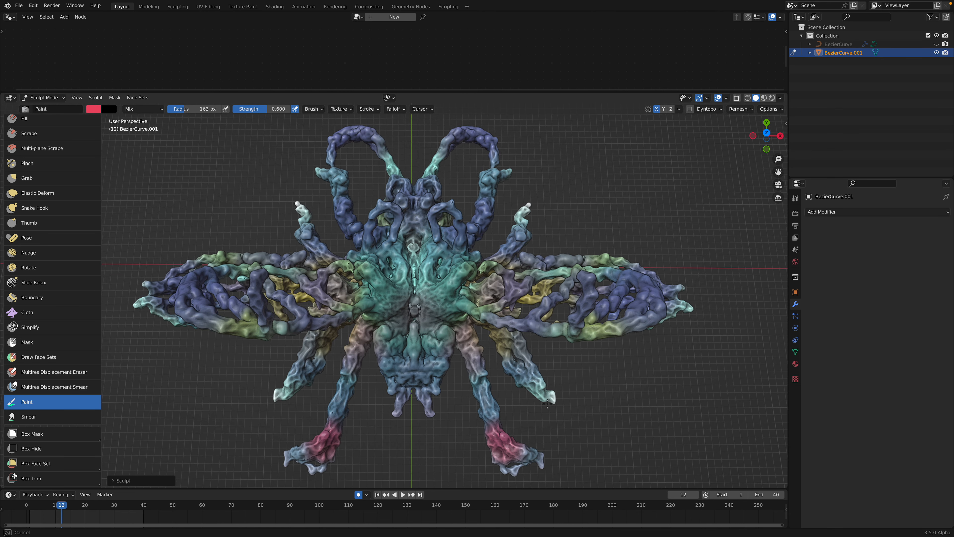
mouse_move(537, 256)
middle_down()
mouse_move(545, 241)
mouse_move(533, 226)
middle_up()
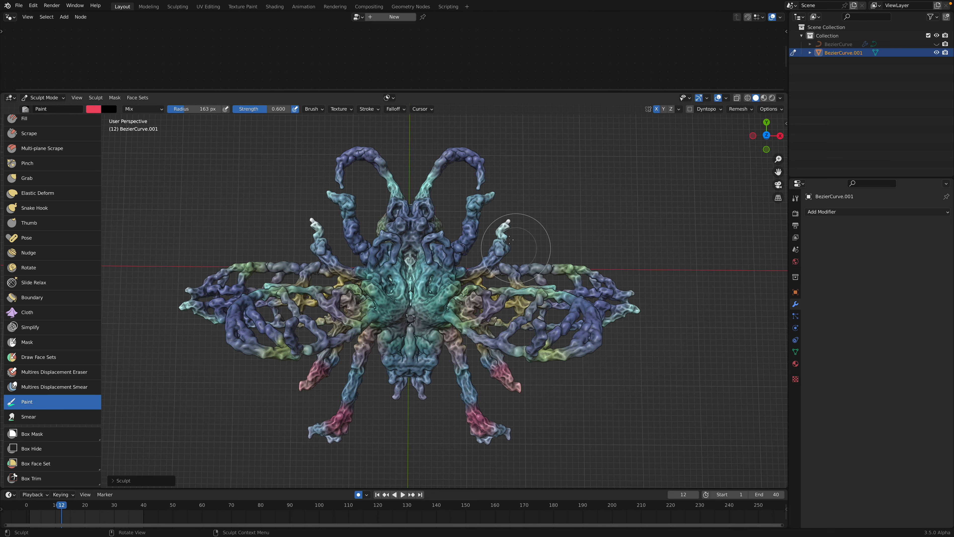
drag(503, 230, 475, 193)
drag(556, 268, 589, 267)
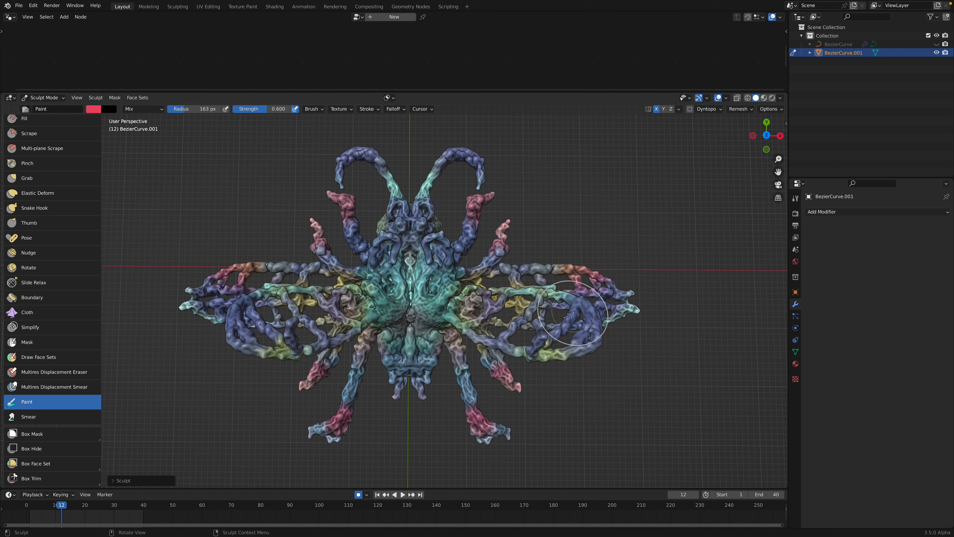
Paint the centre of the thorax underside and the hind wing bases with the same red.
mouse_move(436, 318)
middle_down()
mouse_move(424, 308)
mouse_move(432, 306)
middle_up()
drag(434, 300, 427, 313)
middle_drag(426, 313, 432, 310)
drag(432, 310, 420, 318)
mouse_move(420, 318)
middle_down()
mouse_move(438, 321)
mouse_move(426, 316)
middle_up()
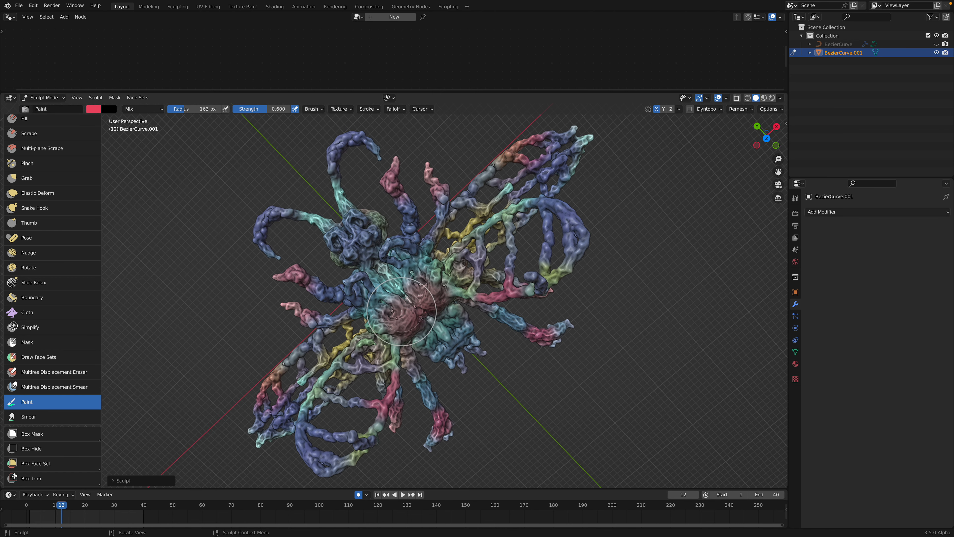
Return to Object Mode, hide the viewport overlays and save the file.
click(48, 98)
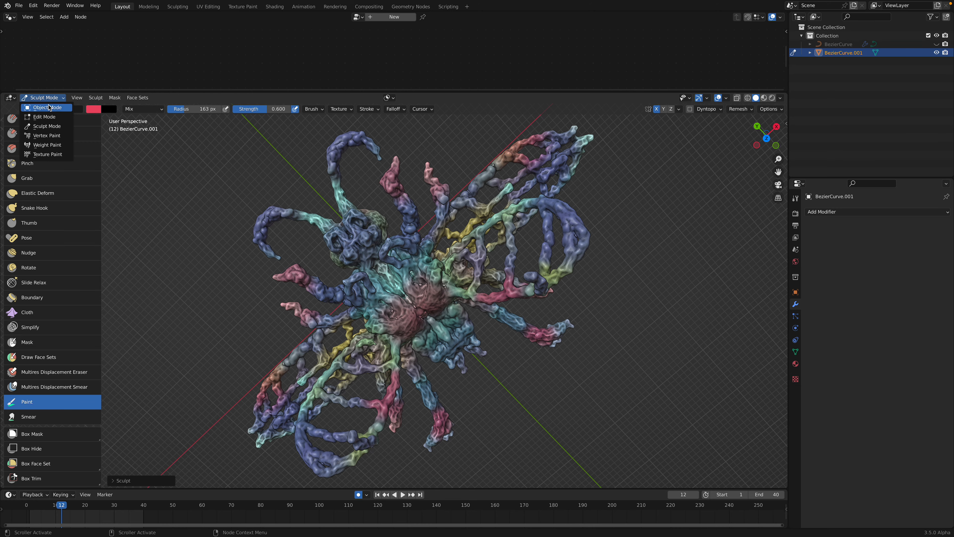
click(49, 107)
middle_drag(481, 300, 619, 271)
key(ctrl+s)
click(718, 99)
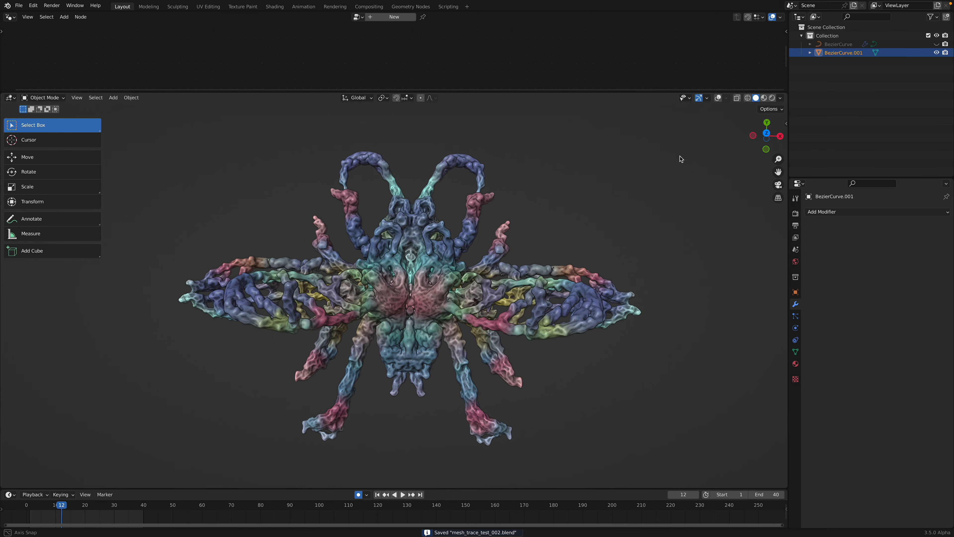
middle_drag(674, 182, 690, 175)
key(ctrl+s)
mouse_move(731, 144)
middle_down()
mouse_move(702, 174)
mouse_move(764, 135)
middle_up()
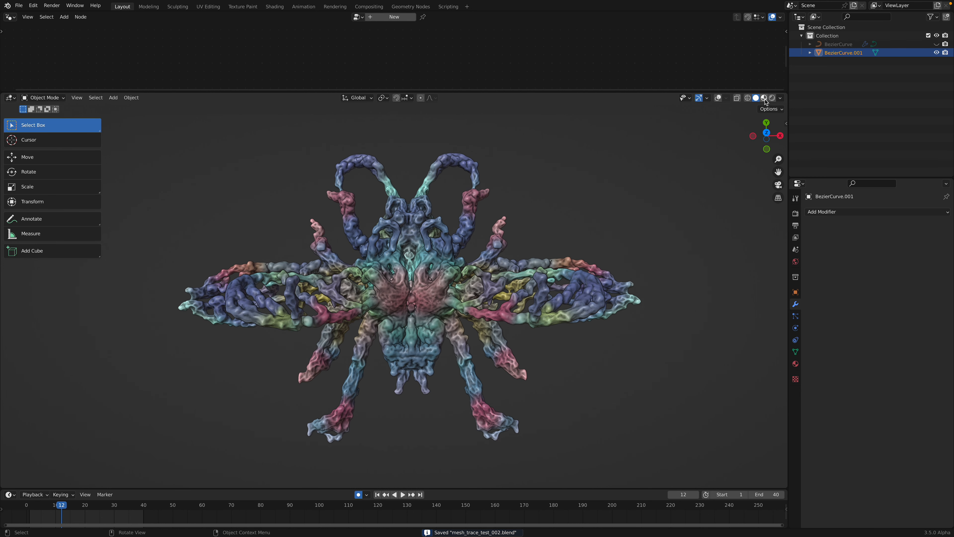
Toggle the Cavity option in the viewport shading to compare the insect with and without it, leaving it enabled.
click(780, 98)
click(732, 287)
click(730, 286)
click(731, 286)
click(731, 285)
click(731, 280)
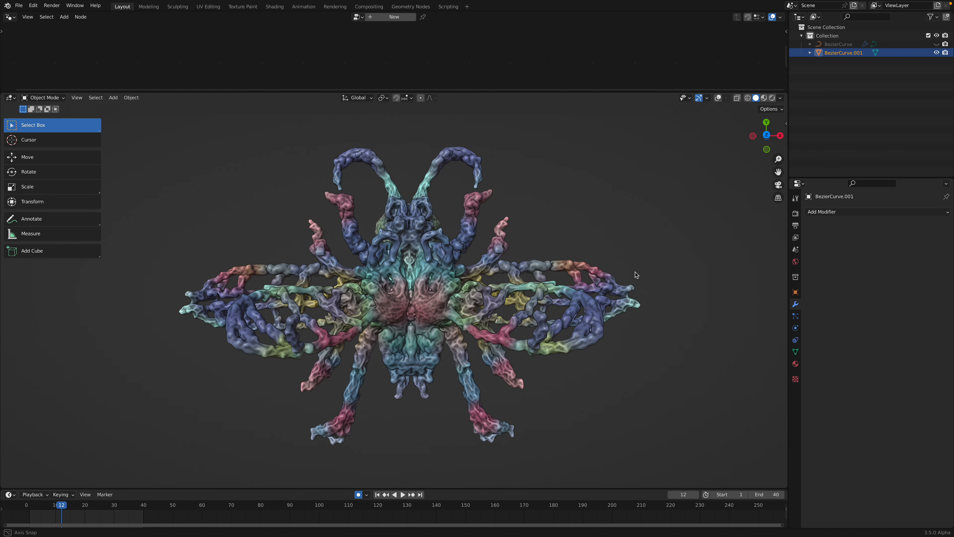
Preview the insect in Material Preview shading and switch back to Solid shading.
click(764, 98)
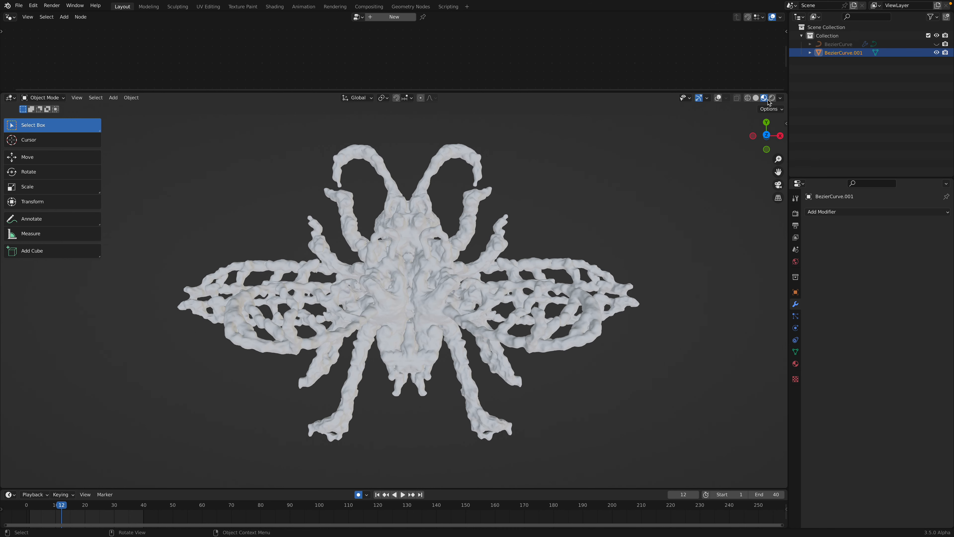
click(780, 99)
click(756, 97)
Switch the viewport lighting from Studio to MatCap and choose the glossy grey matcap for the painted insect.
click(781, 99)
click(773, 139)
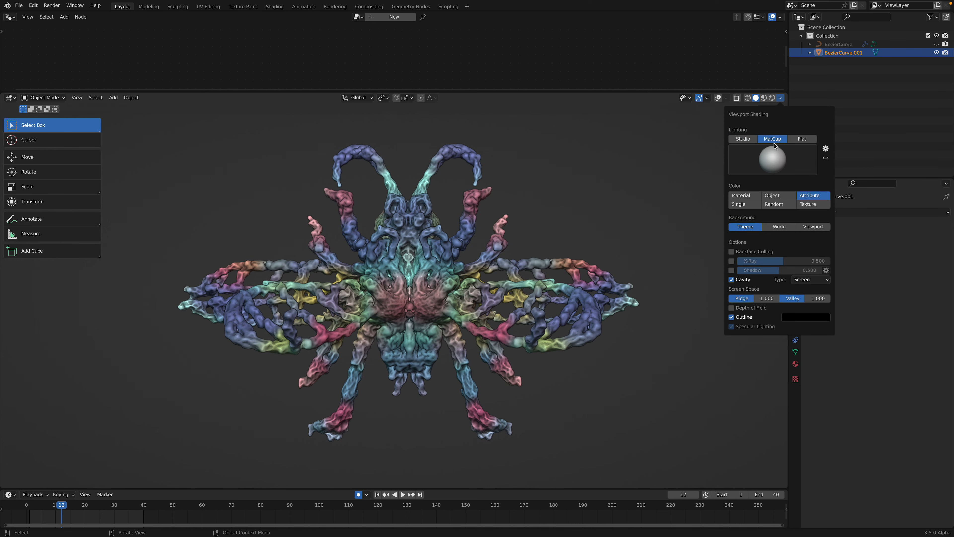
click(772, 158)
click(781, 165)
click(755, 191)
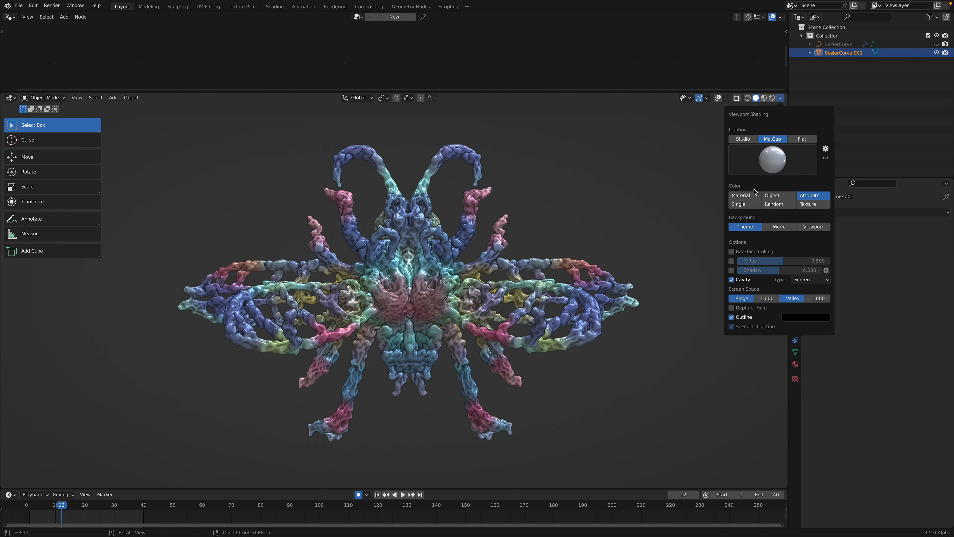
click(767, 165)
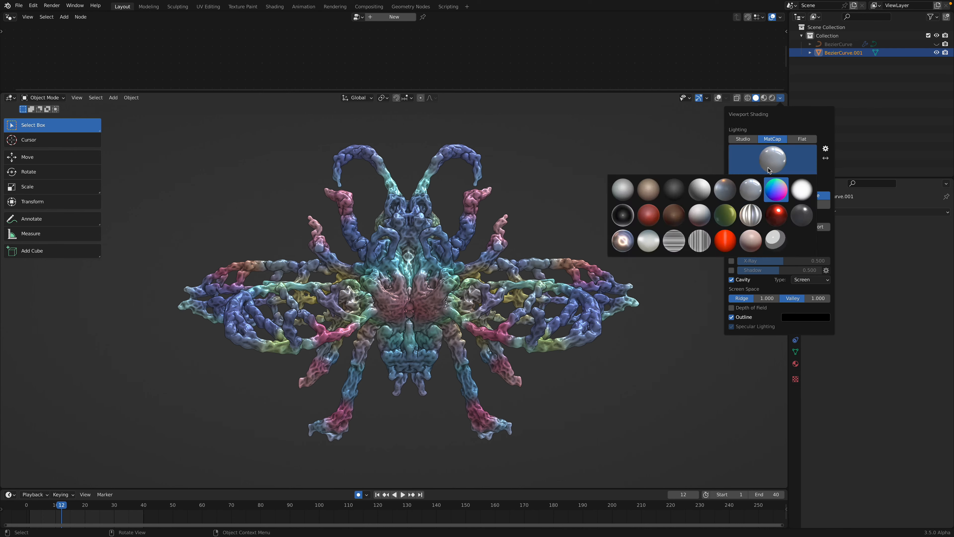
Frame the whole insect from above and capture a screenshot of the region around it.
middle_drag(521, 210, 522, 218)
scroll(263, 190, down, 1)
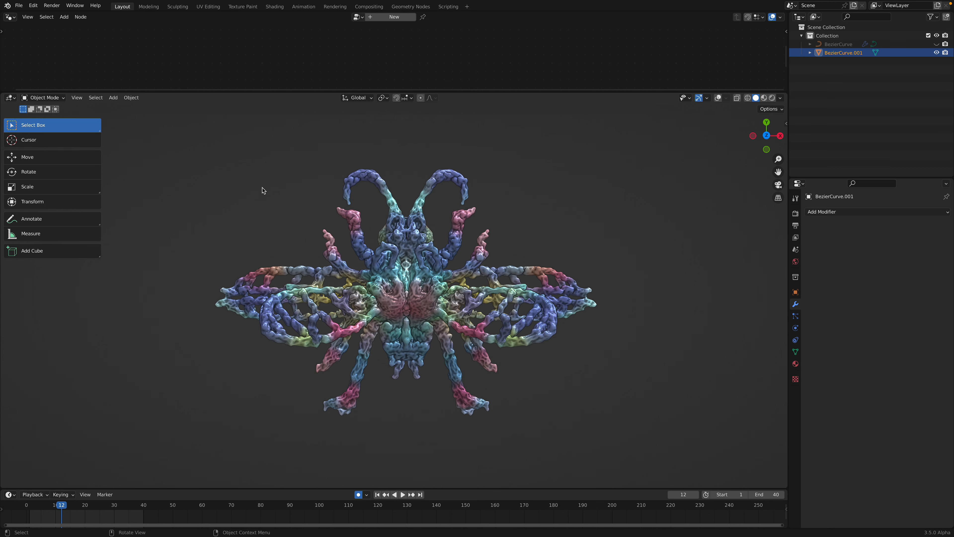
drag(204, 153, 611, 432)
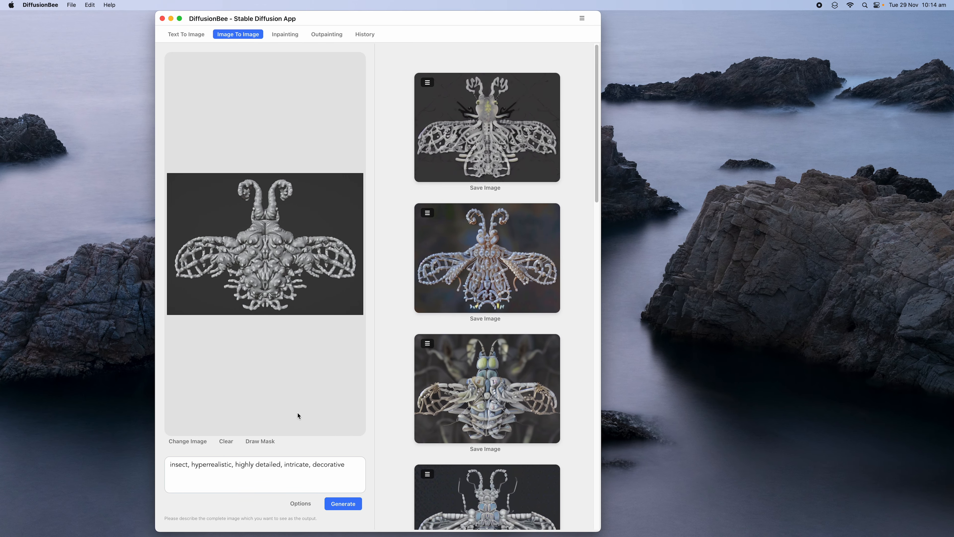
Switch to DiffusionBee, replace the input image with Screenshot 2022-11-29 at 10.14.08 am and generate images from the existing prompt.
click(226, 442)
click(254, 242)
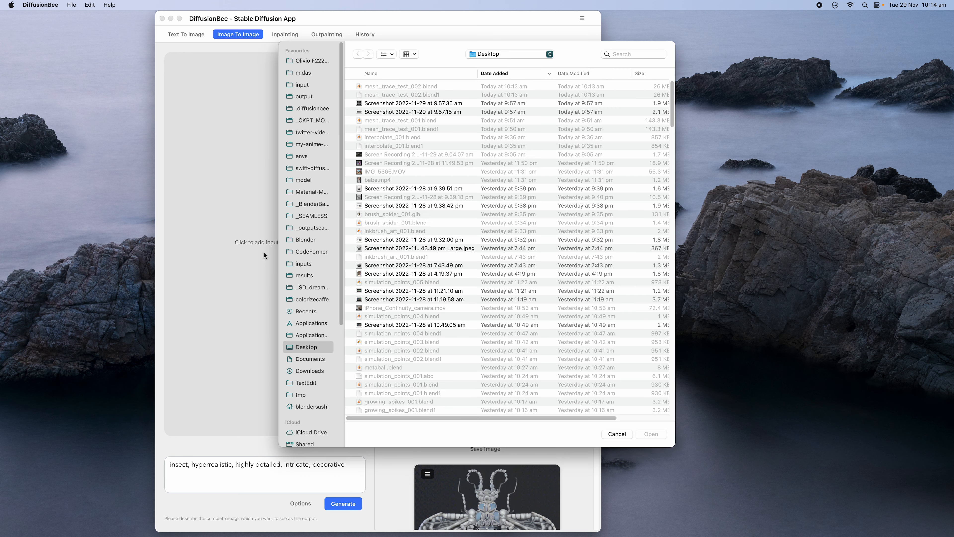
scroll(392, 108, up, 2)
double_click(390, 88)
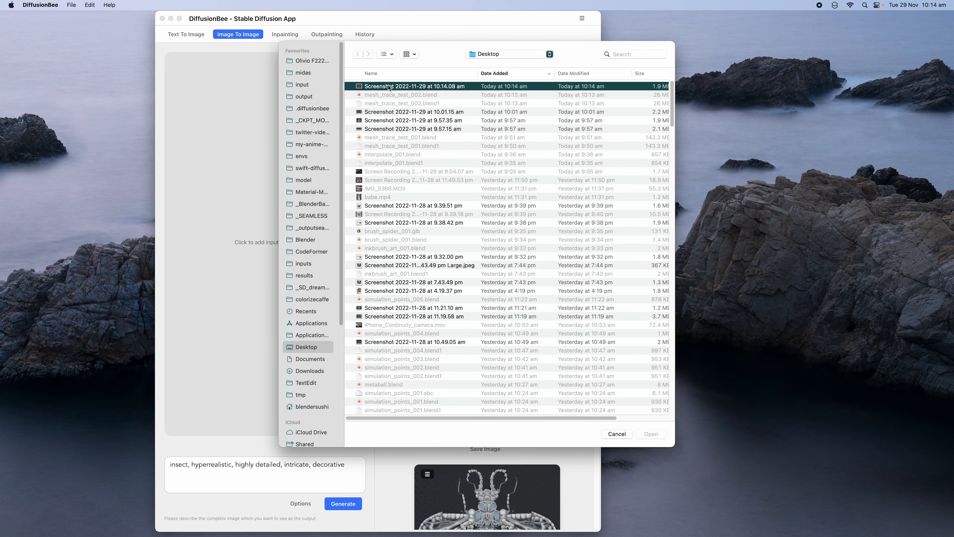
click(339, 503)
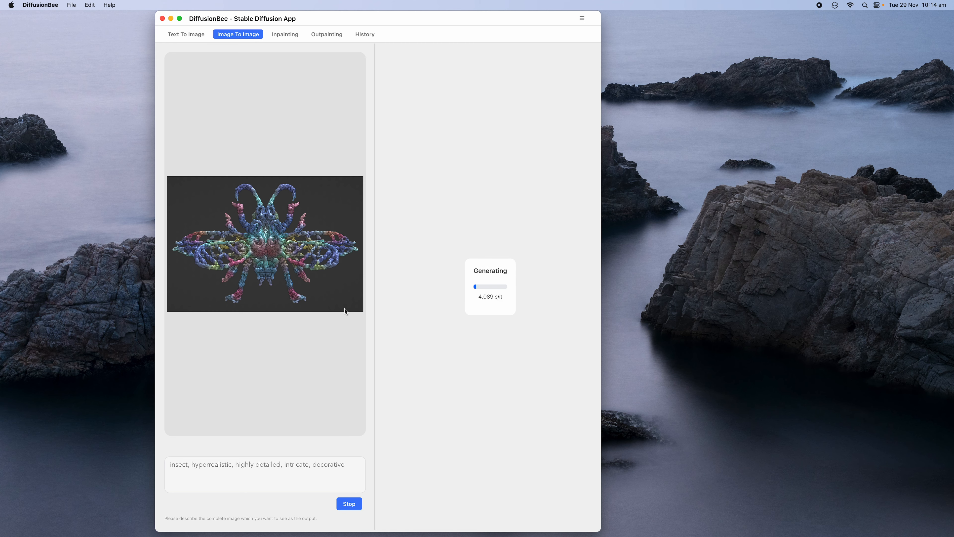
Open Safari and load lexica.art.
key(ctrl+Right)
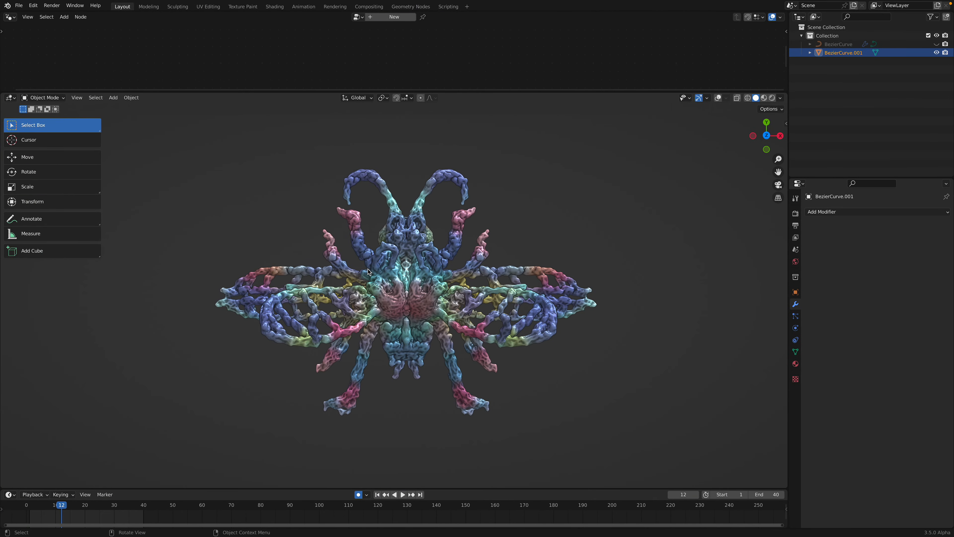
key(ctrl+Left)
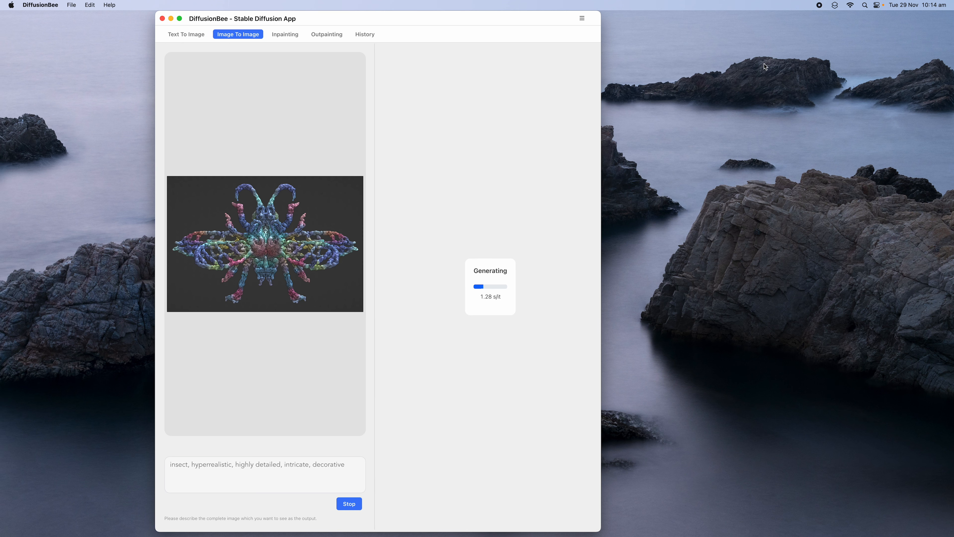
click(863, 5)
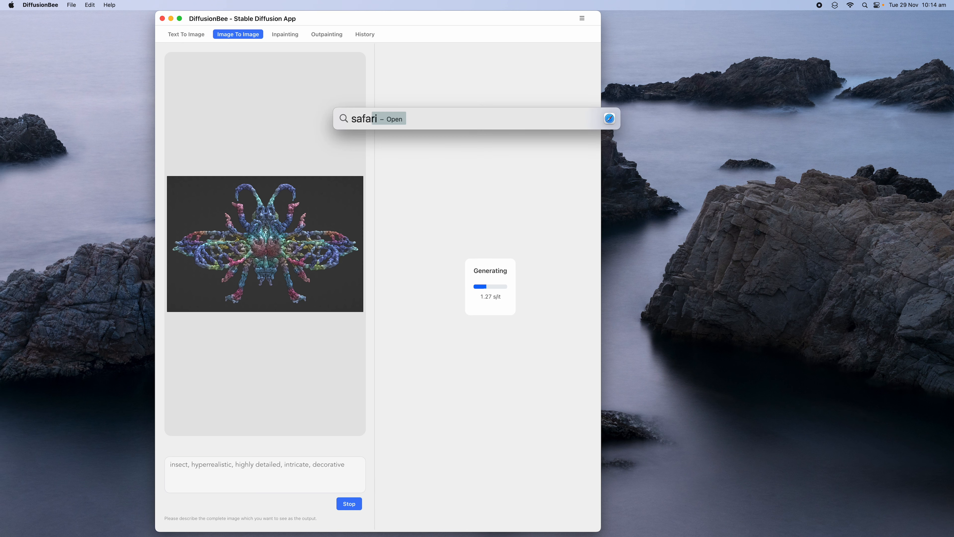
key(Return)
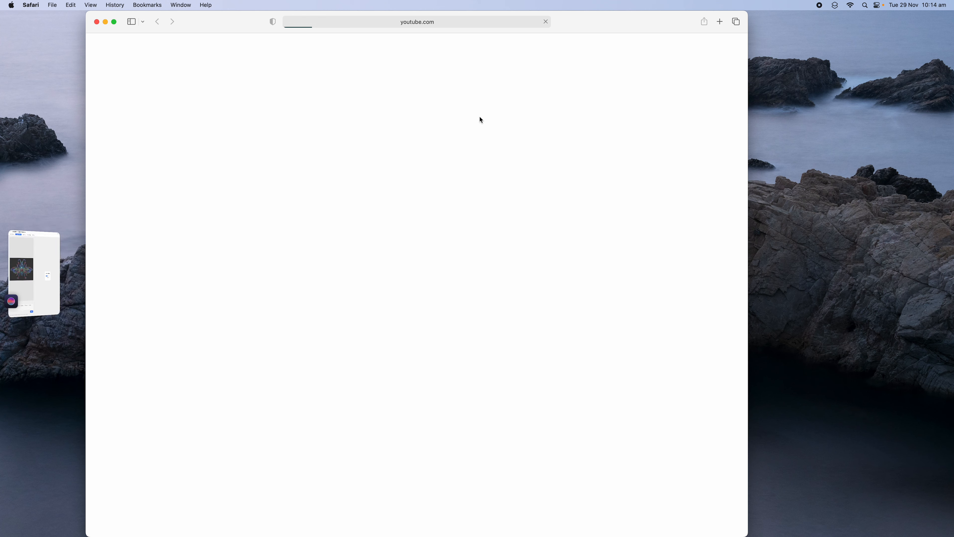
click(447, 25)
key(BackSpace)
text(lexica.art)
key(Return)
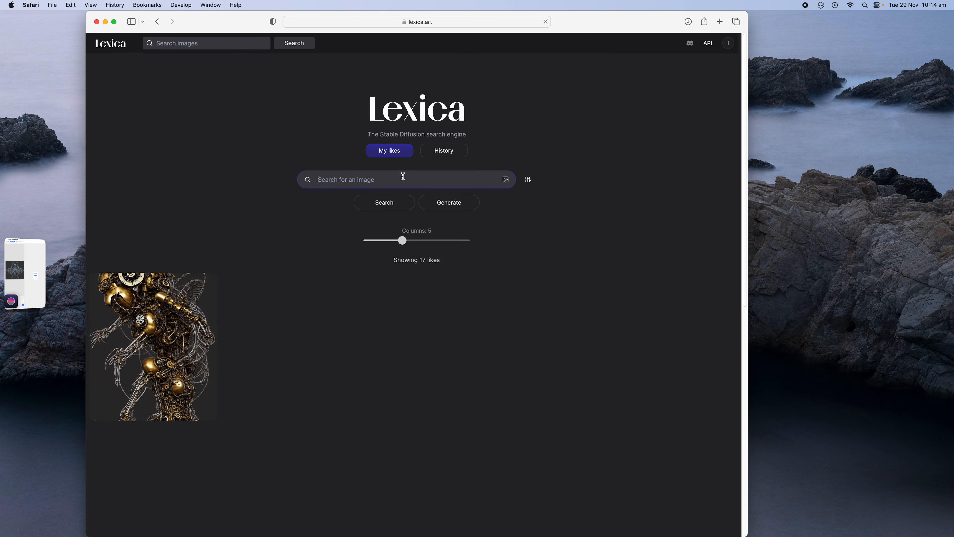
Search Lexica for "insect" images and replace the query with "monster bug".
text(insect)
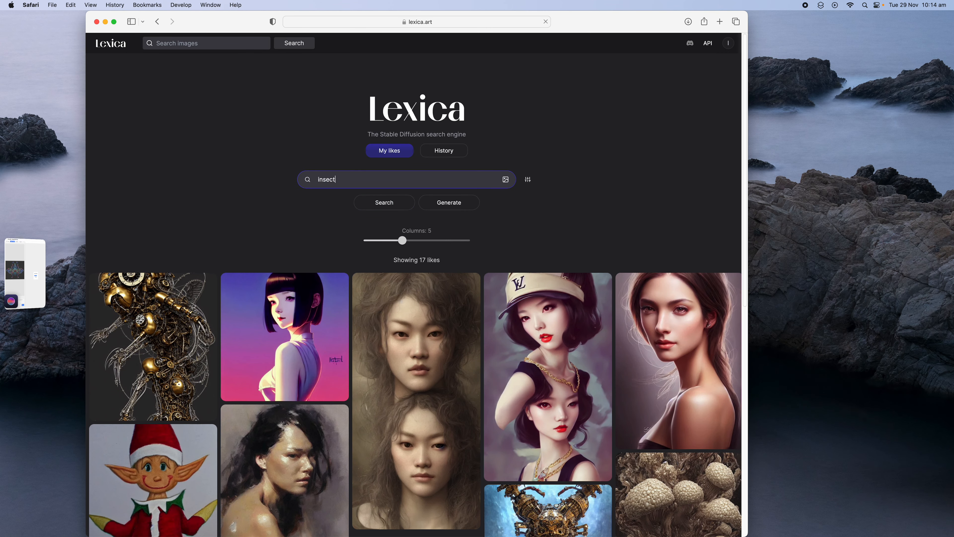
key(Return)
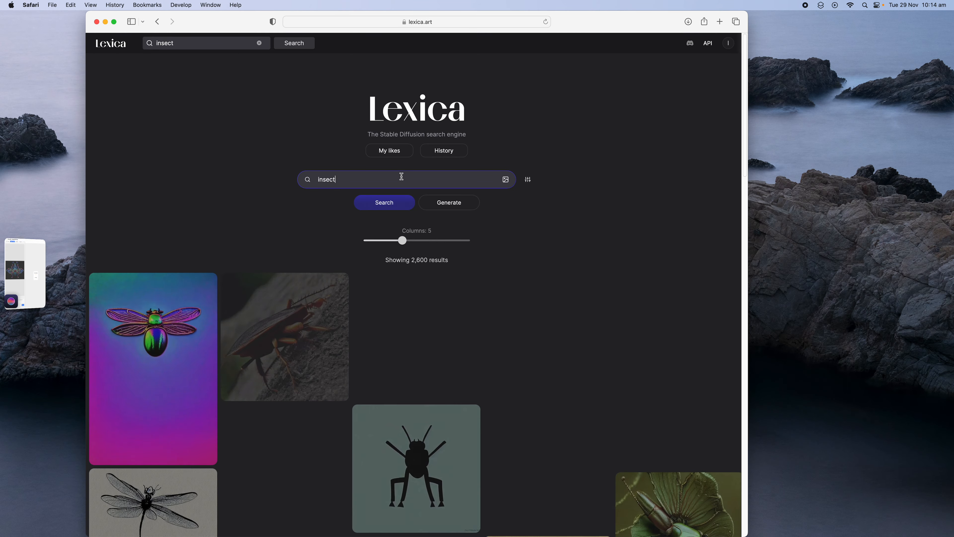
key(super+a)
text(mons)
key(Return)
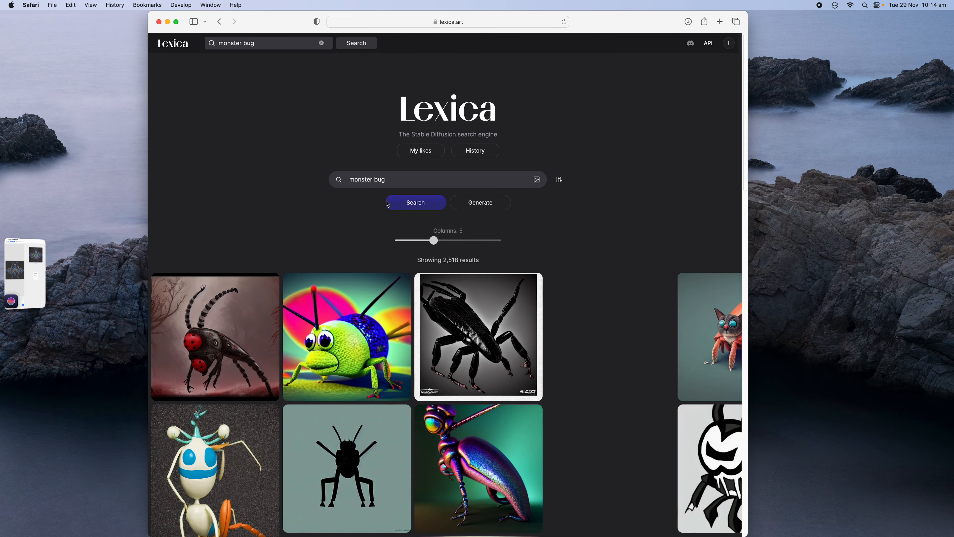
Browse the monster bug results, open the steampunk robot mantis image and copy its prompt.
scroll(468, 261, down, 5)
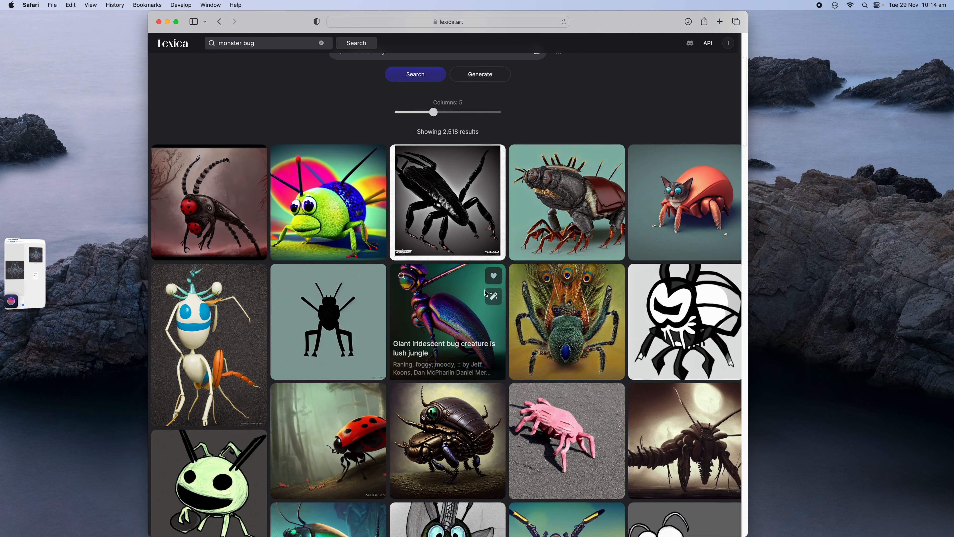
scroll(486, 294, down, 15)
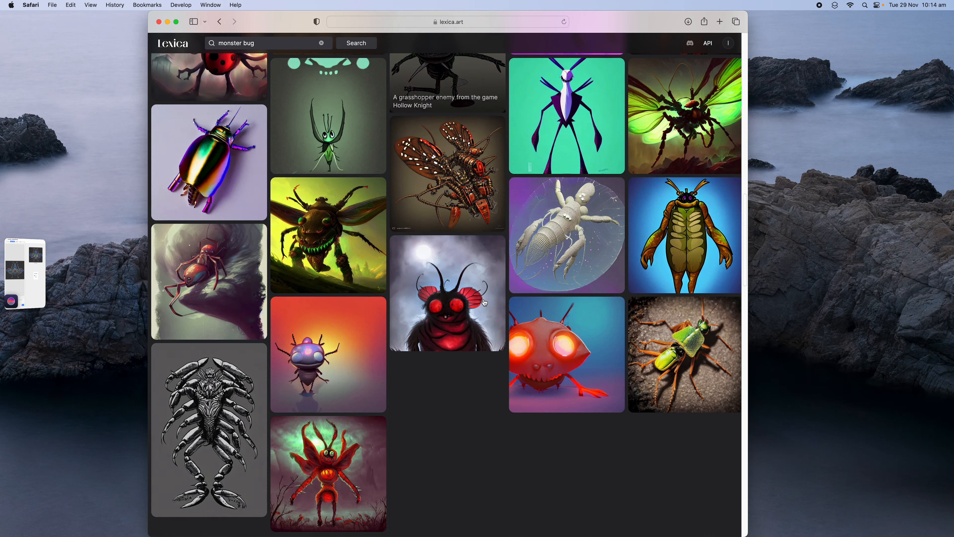
scroll(485, 302, down, 9)
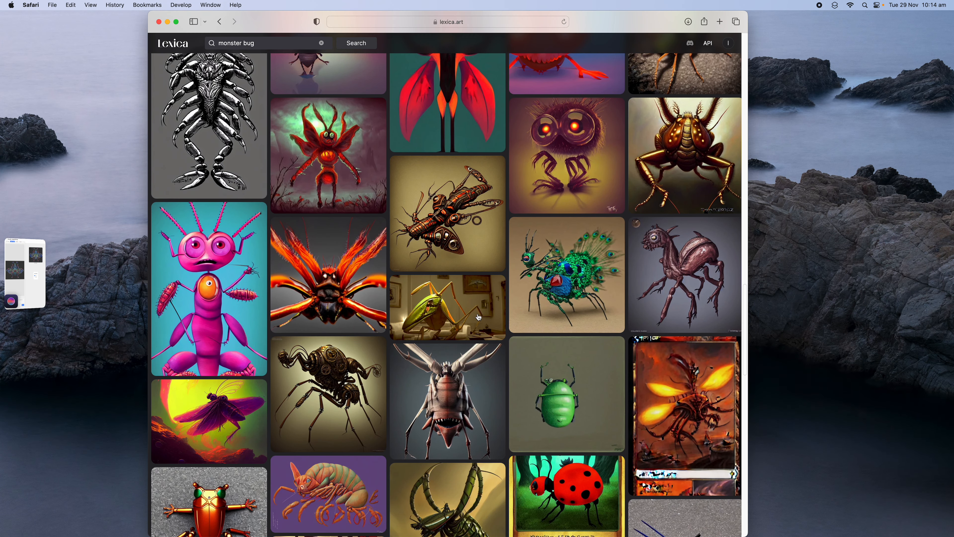
scroll(368, 318, down, 5)
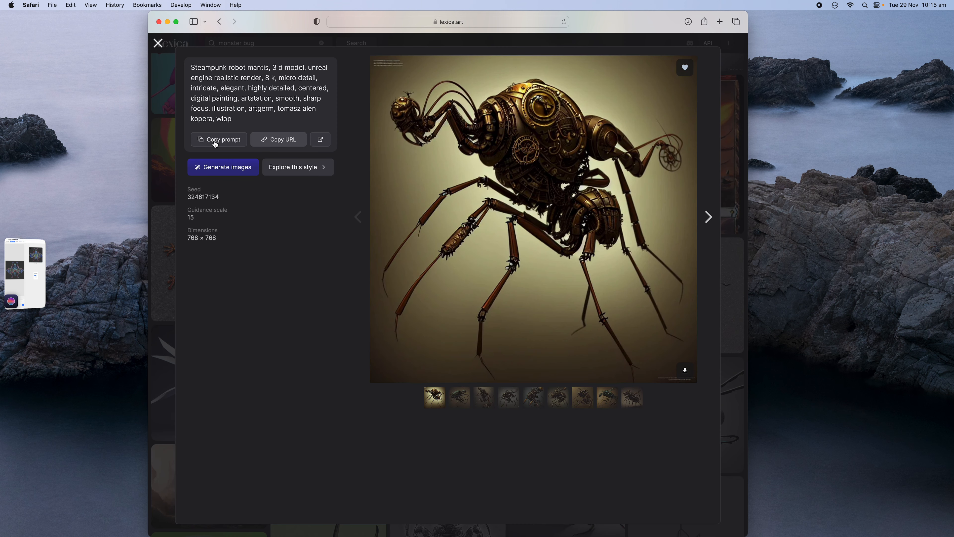
Switch back to DiffusionBee, widen its window and examine the insect images generated so far.
click(38, 257)
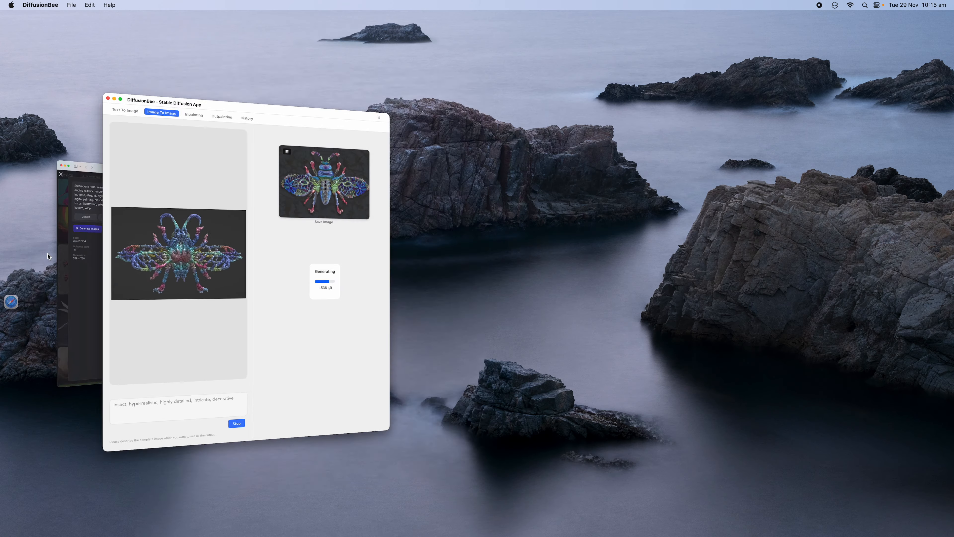
drag(600, 14, 839, 16)
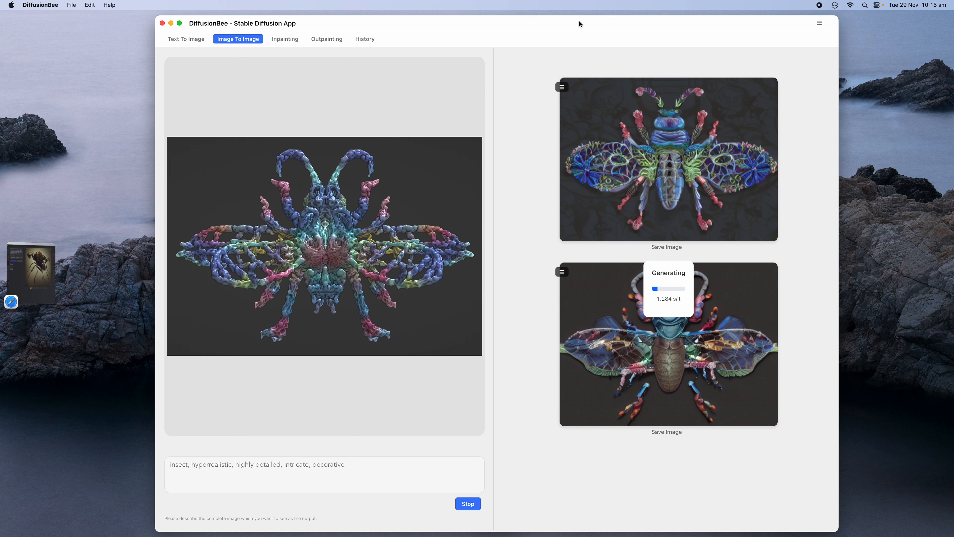
drag(577, 24, 533, 24)
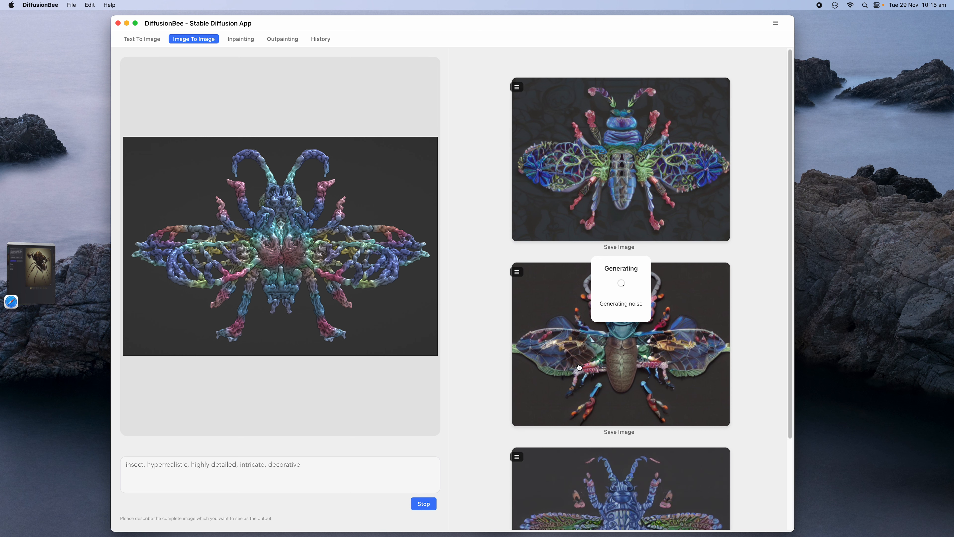
scroll(556, 344, down, 5)
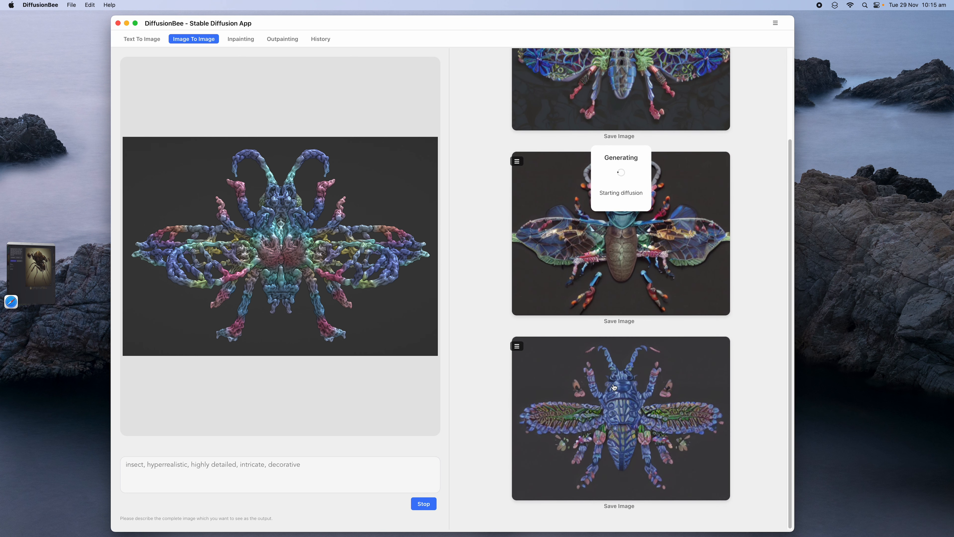
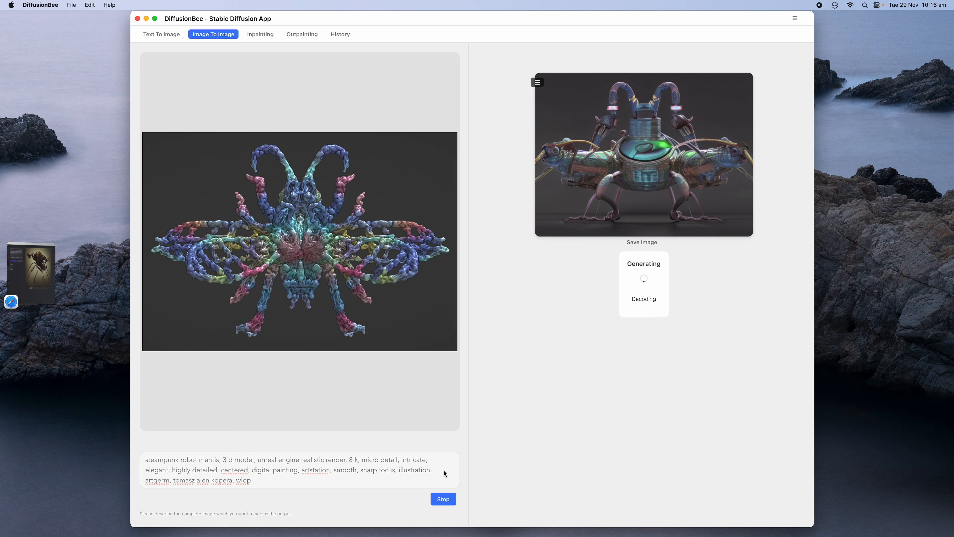
Stop the running generation and edit the start of the prompt to "steampunk insect bug mantis, 3d model".
click(450, 499)
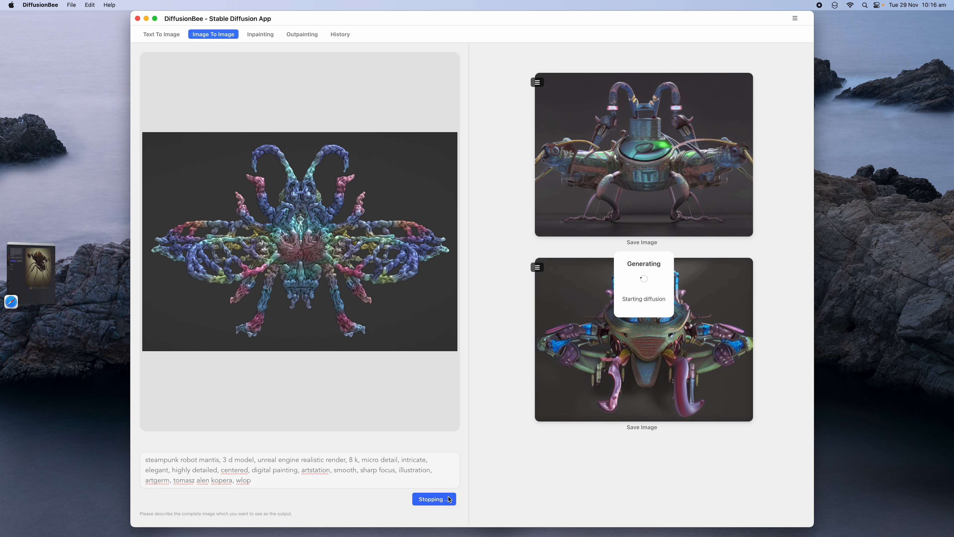
double_click(189, 460)
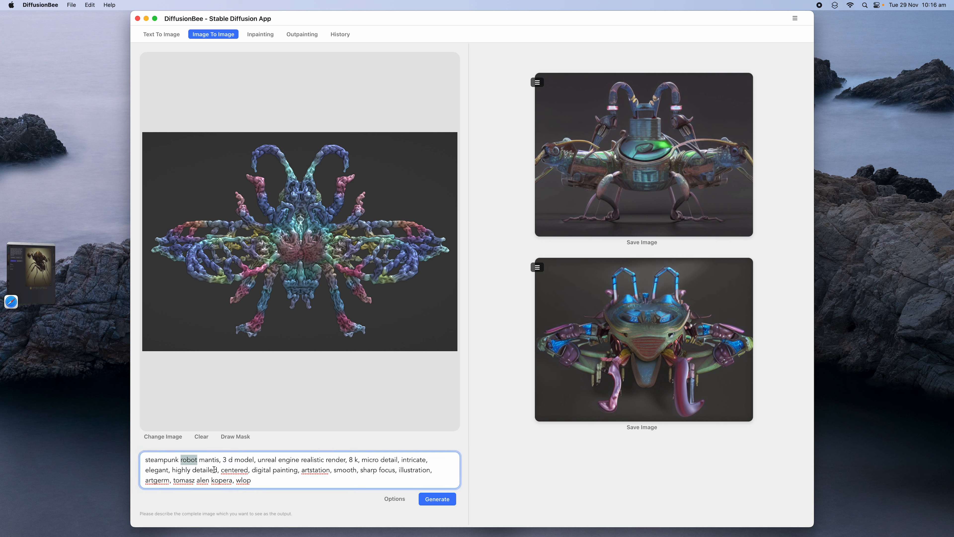
text(insect bug)
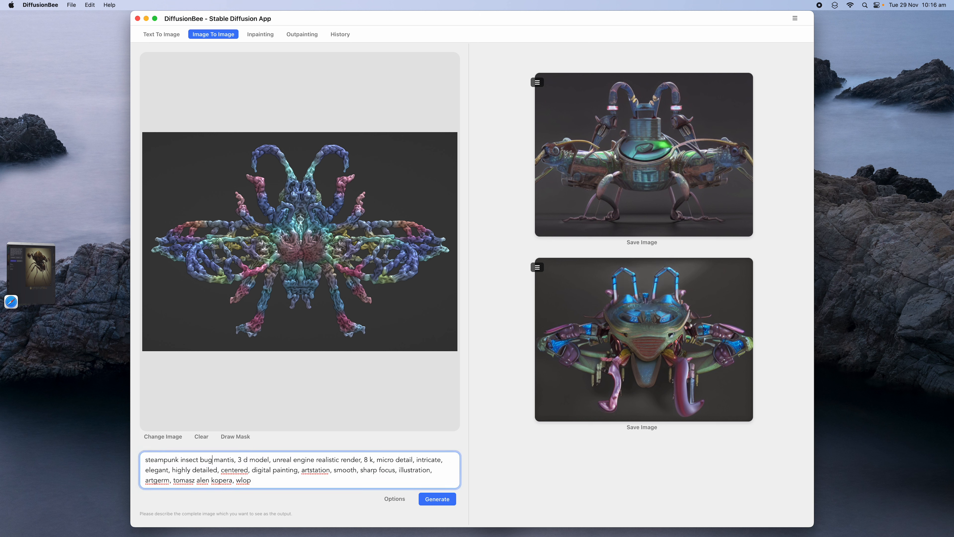
key(BackSpace)
Raise the Input Strength slightly in the generation options and generate images from the edited prompt.
click(384, 495)
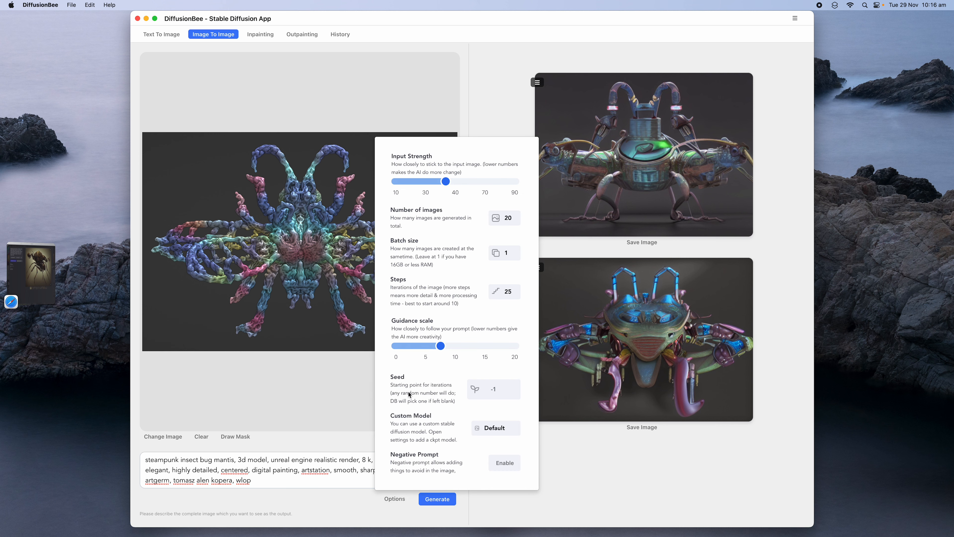
drag(451, 183, 457, 186)
click(452, 499)
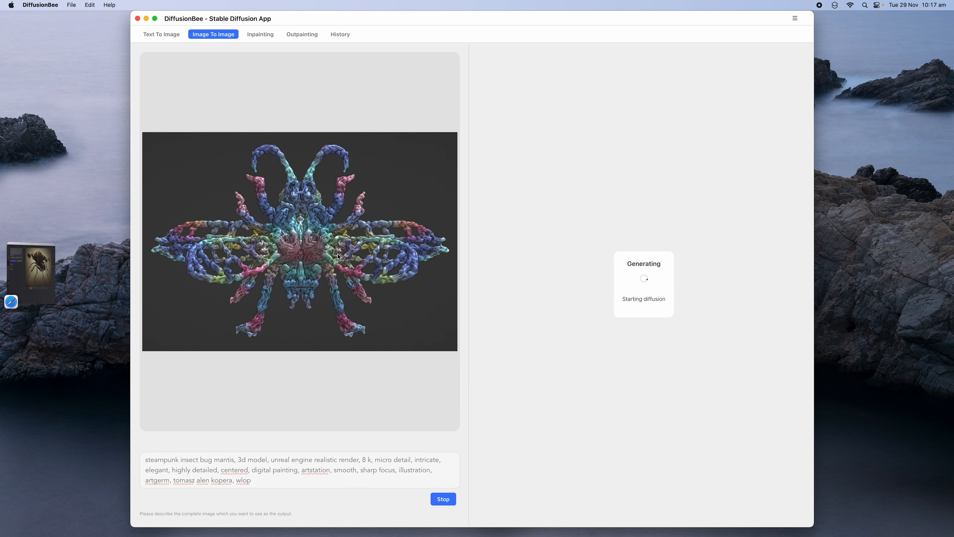
Switch to Lexica, browse further through the monster bug results, open the maggot digimon yugioh creature image and copy its prompt.
click(44, 270)
click(161, 45)
scroll(366, 323, down, 10)
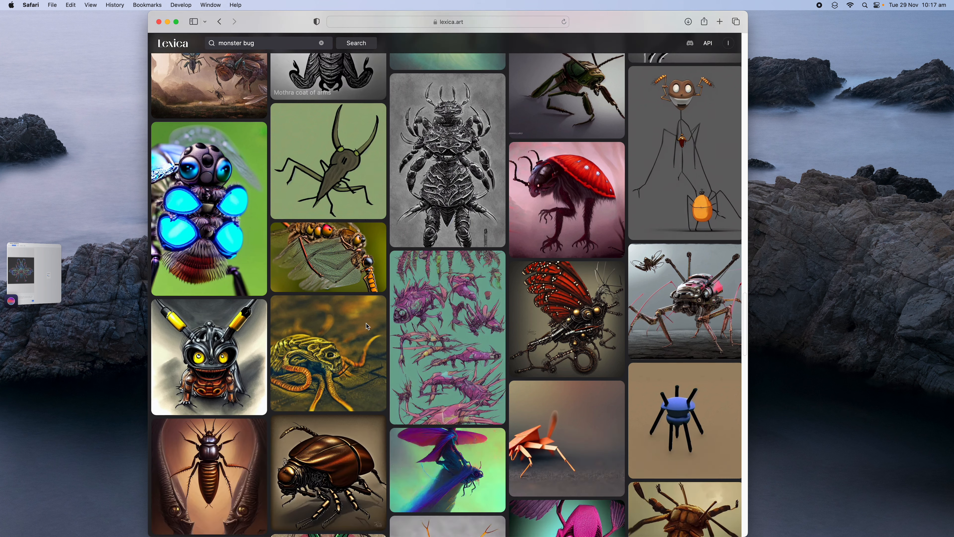
scroll(445, 250, down, 1)
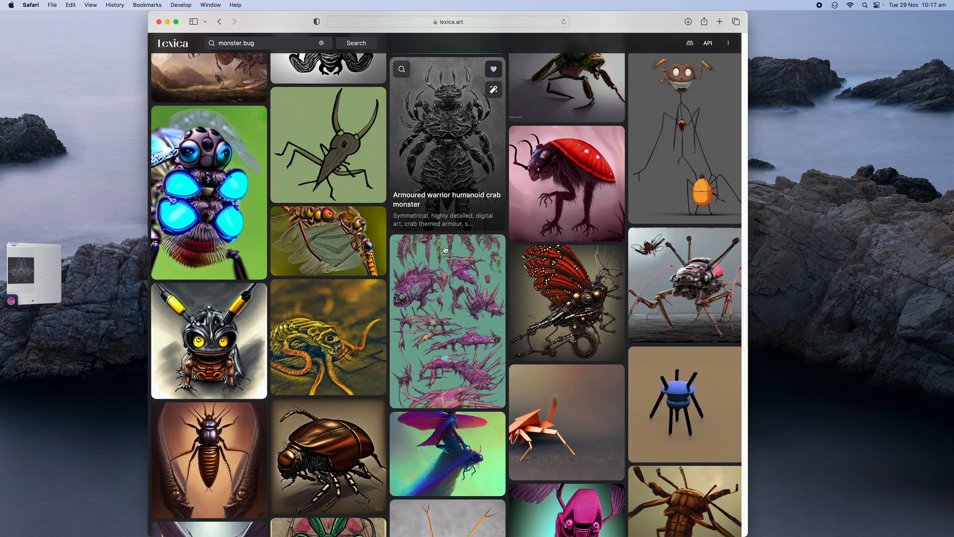
scroll(445, 250, down, 20)
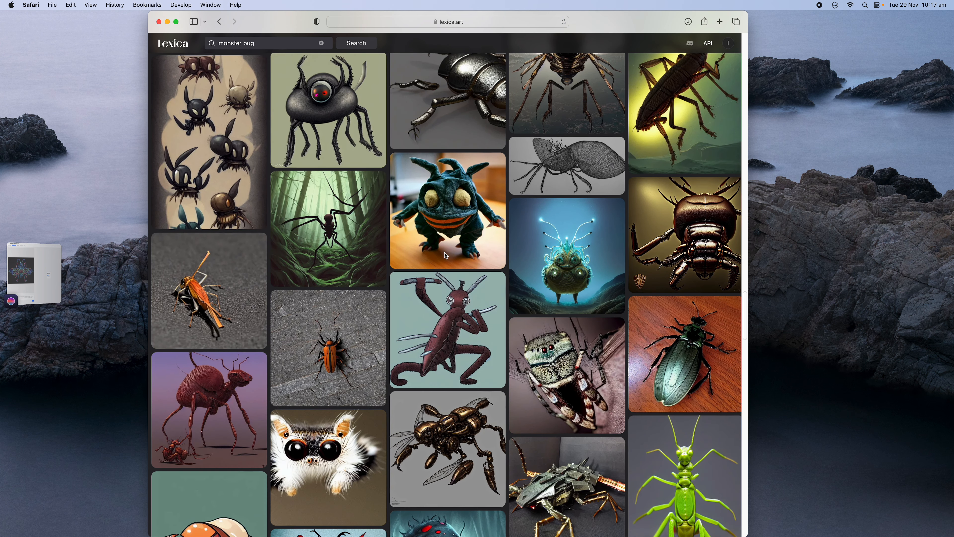
scroll(446, 256, down, 20)
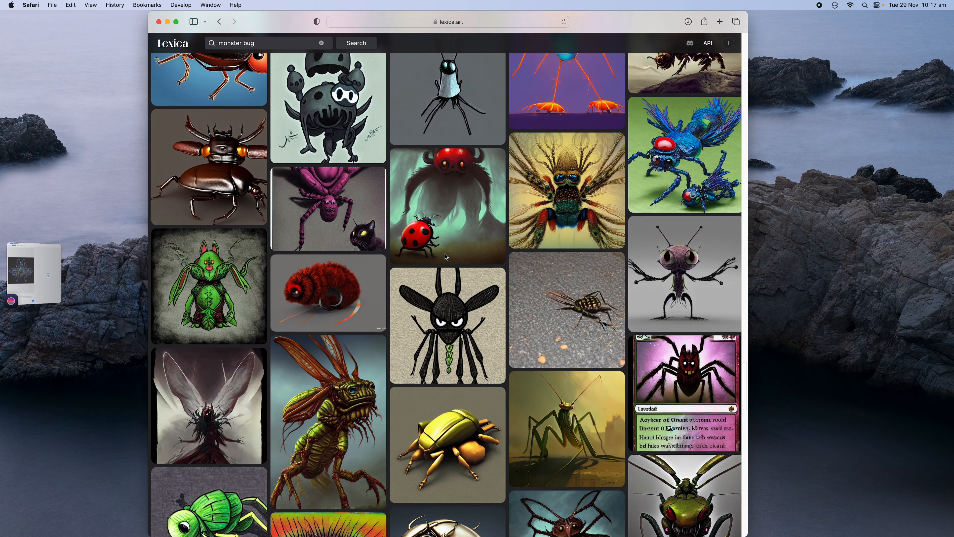
scroll(446, 256, down, 10)
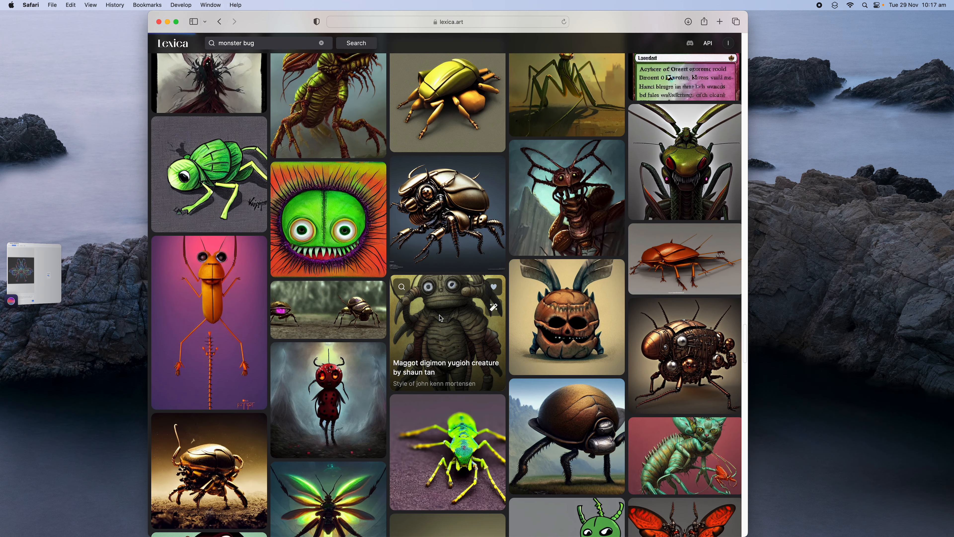
click(440, 318)
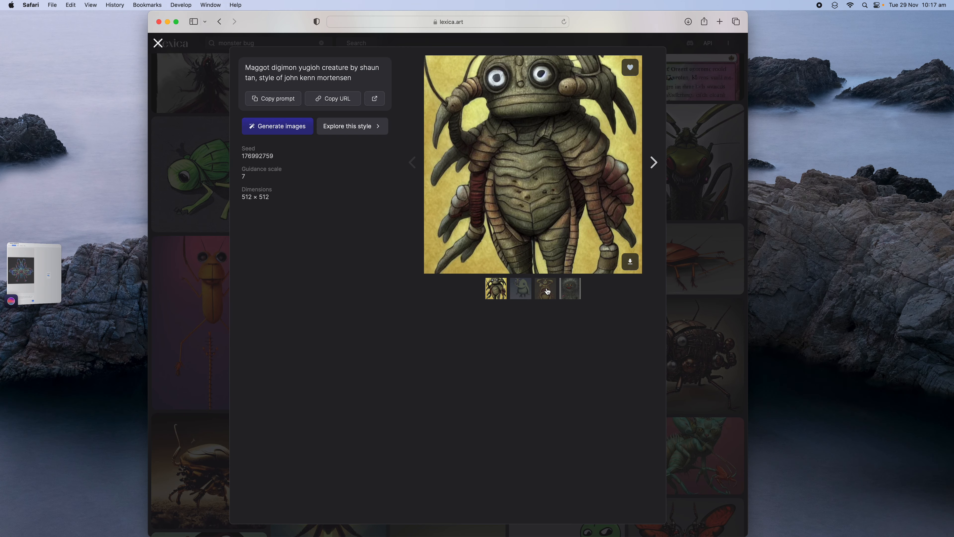
click(547, 291)
click(489, 284)
click(277, 103)
Back in DiffusionBee, stop the running generation, replace the prompt with the copied maggot digimon yugioh creature prompt and generate images.
click(48, 269)
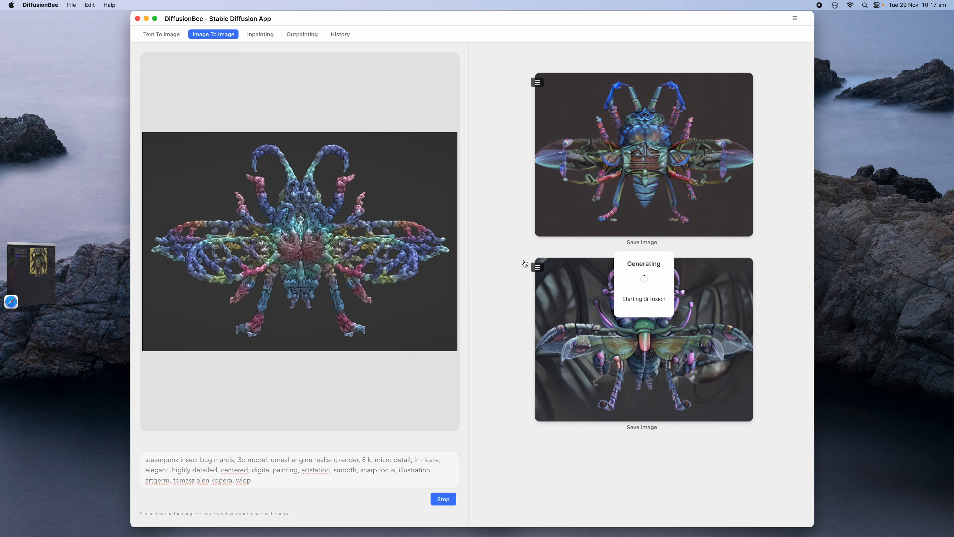
click(448, 502)
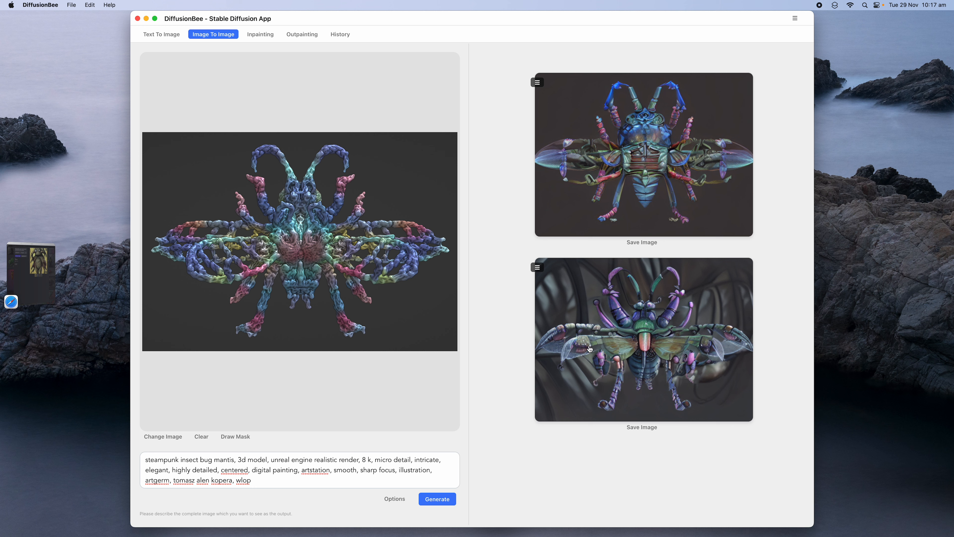
click(426, 483)
key(super+a)
key(super+v)
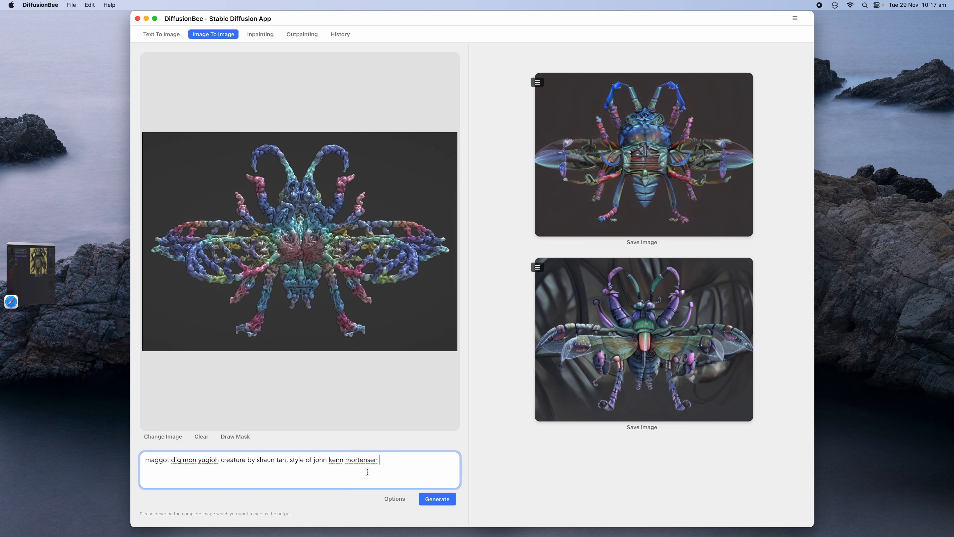
click(440, 500)
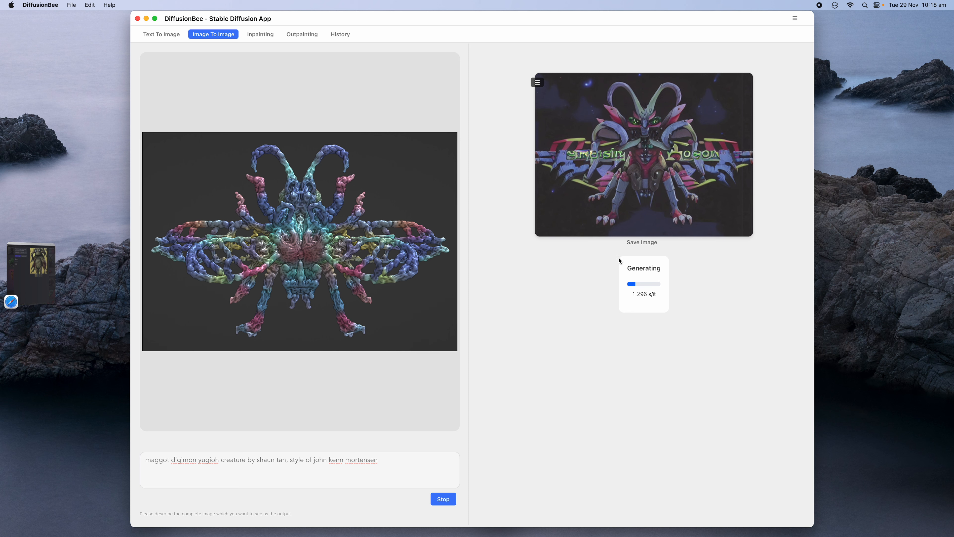
Stop the running generation, return to the monster bug results on Lexica and copy the prompt of the creepy pokemon image.
click(448, 499)
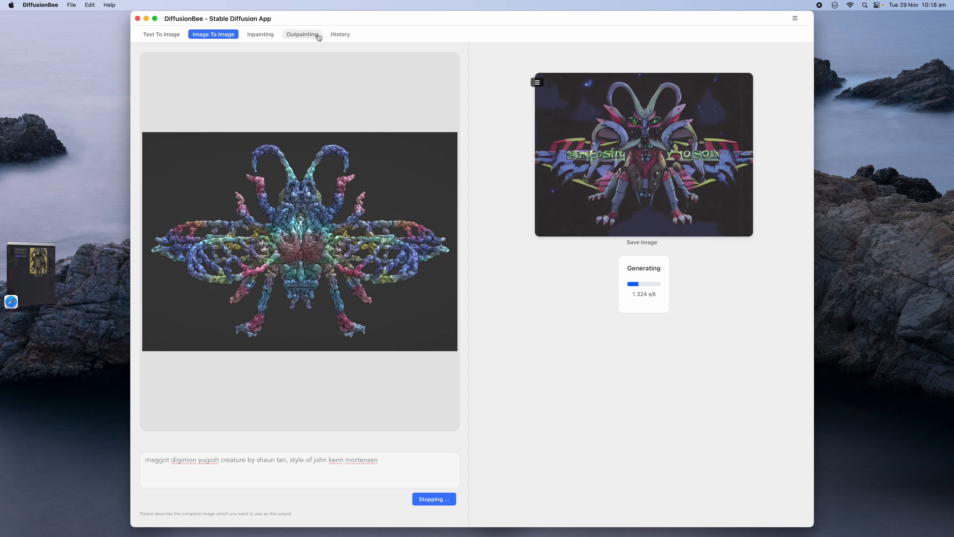
key(ctrl+Right)
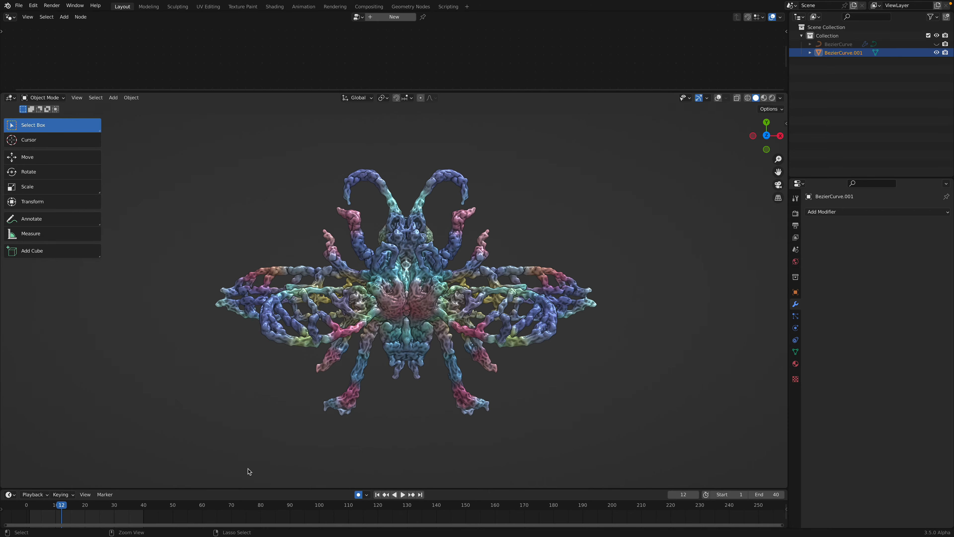
key(ctrl+Left)
click(37, 266)
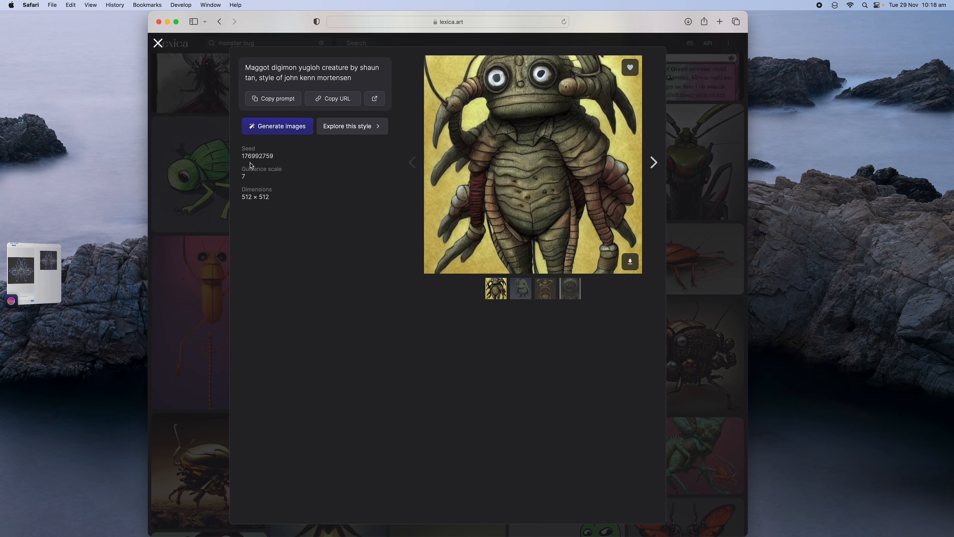
click(207, 147)
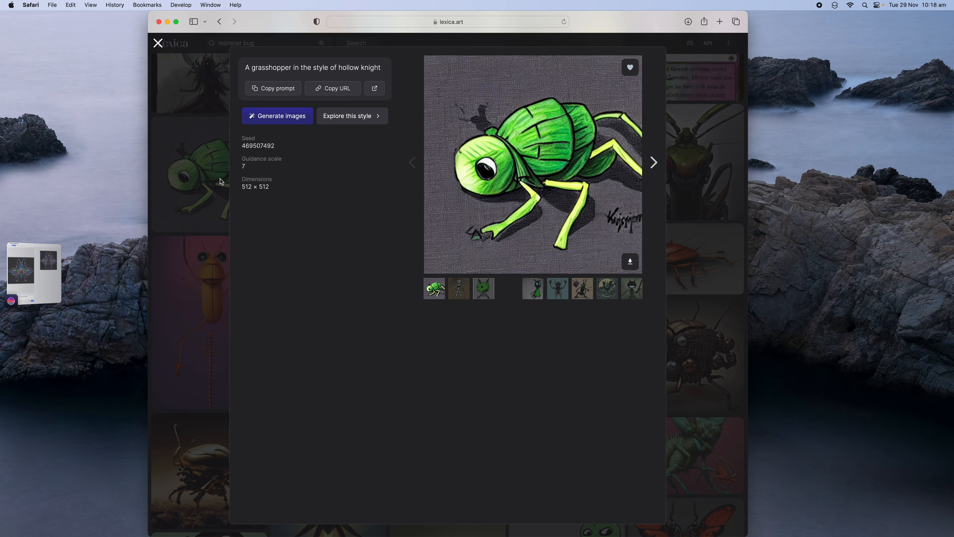
key(Escape)
scroll(401, 337, down, 10)
scroll(400, 336, down, 8)
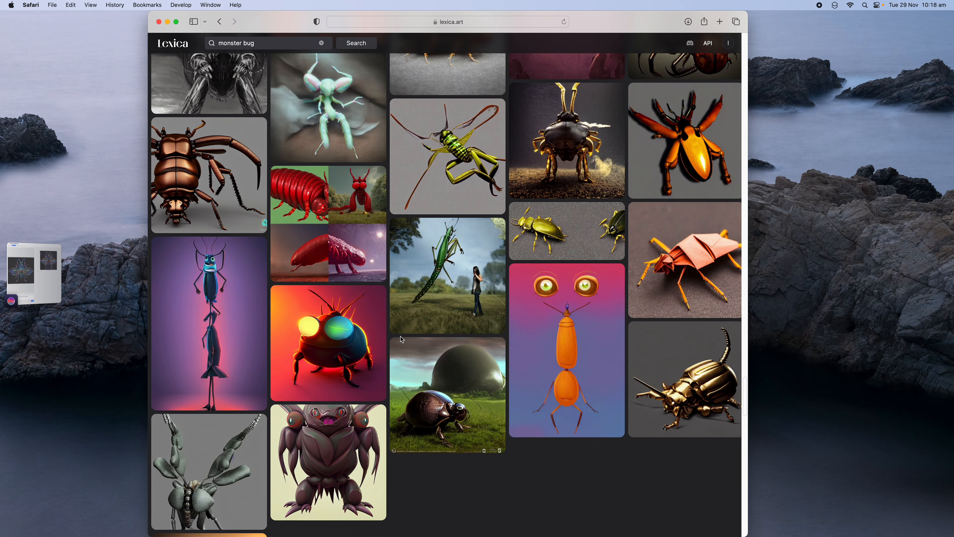
scroll(402, 342, down, 2)
scroll(402, 345, down, 8)
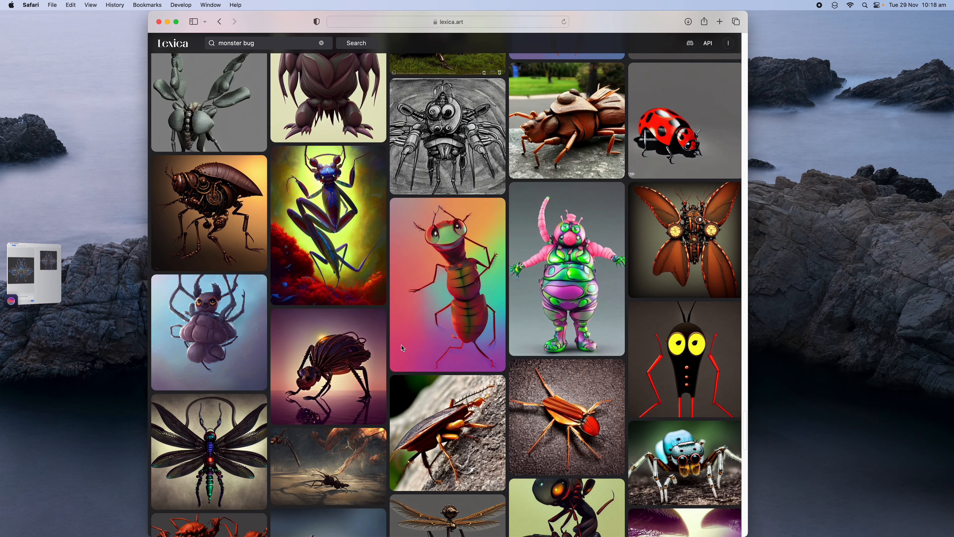
click(379, 124)
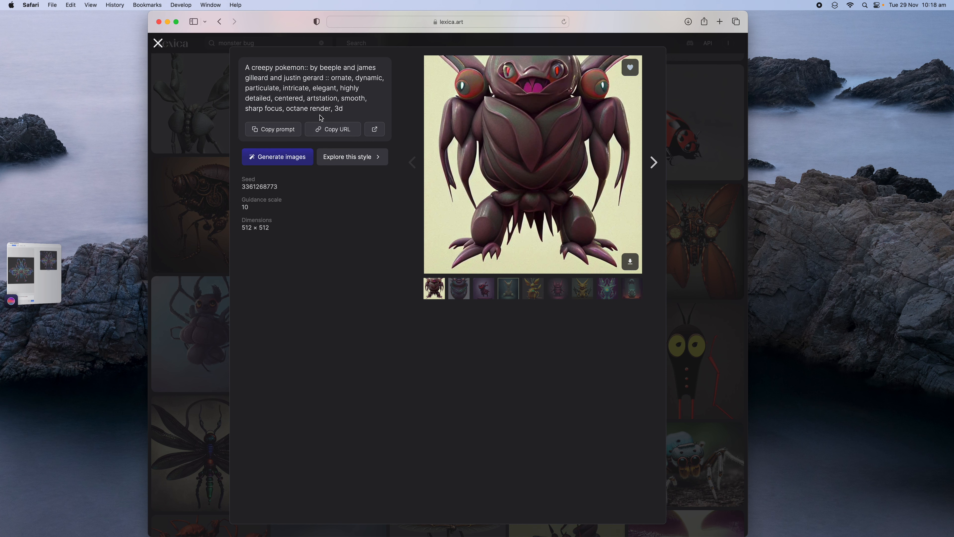
click(275, 130)
Switch back to DiffusionBee and replace the whole prompt with the copied creepy pokemon prompt.
click(52, 282)
triple_click(295, 459)
key(cmd+v)
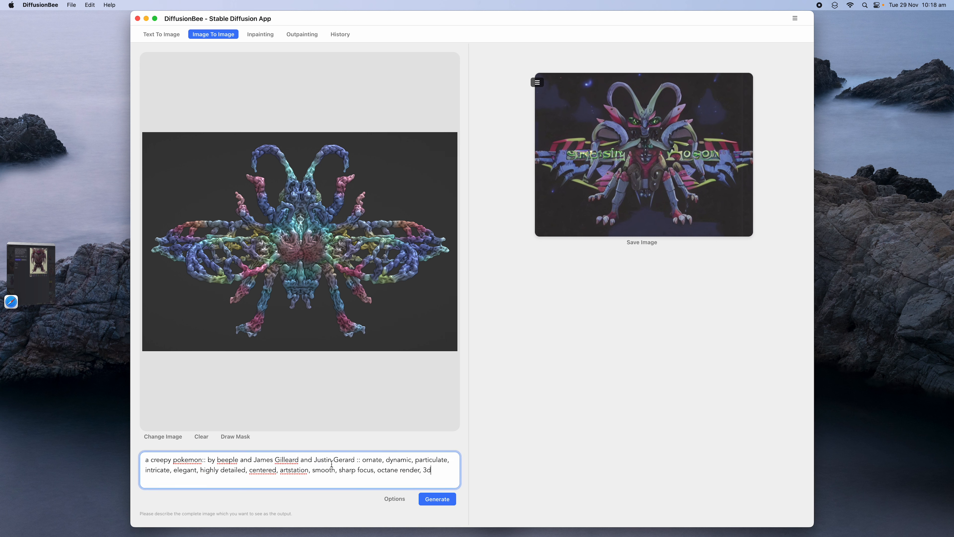
Replace "octane" with "cycles blender" in the prompt, append "awesome, wabisabi" and generate images from it.
double_click(388, 471)
text(cycles blender)
text(, )
text(awesome, f)
text(ewabi)
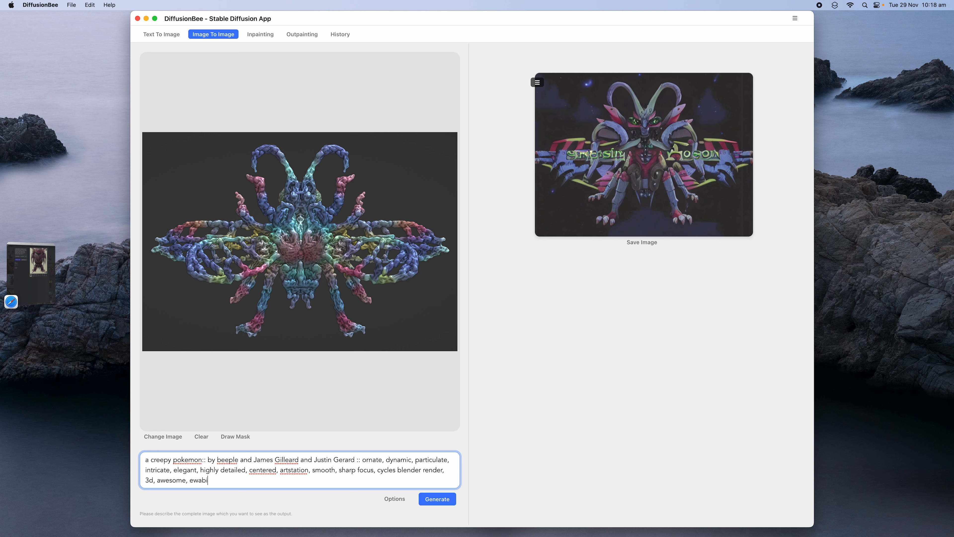
text(sabi,)
key(BackSpace)
key(BackSpace)
click(452, 498)
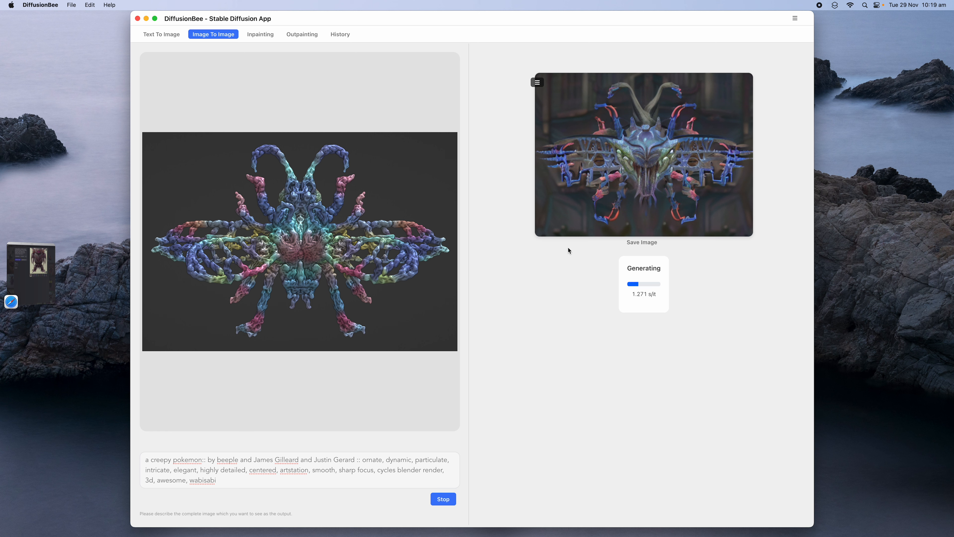
Stop the running generation, lower the Input Strength slightly in the generation options and generate images again.
click(439, 500)
click(391, 498)
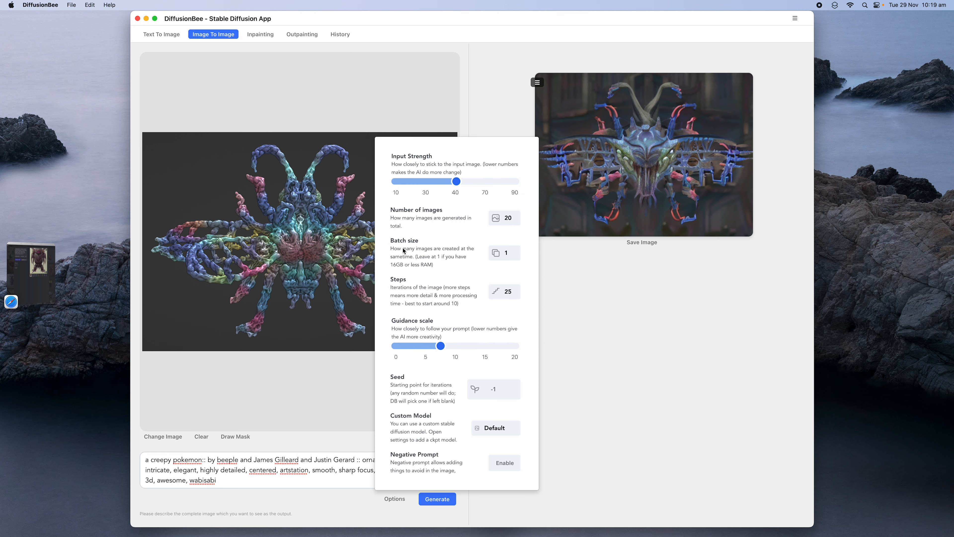
drag(457, 183, 439, 183)
click(432, 501)
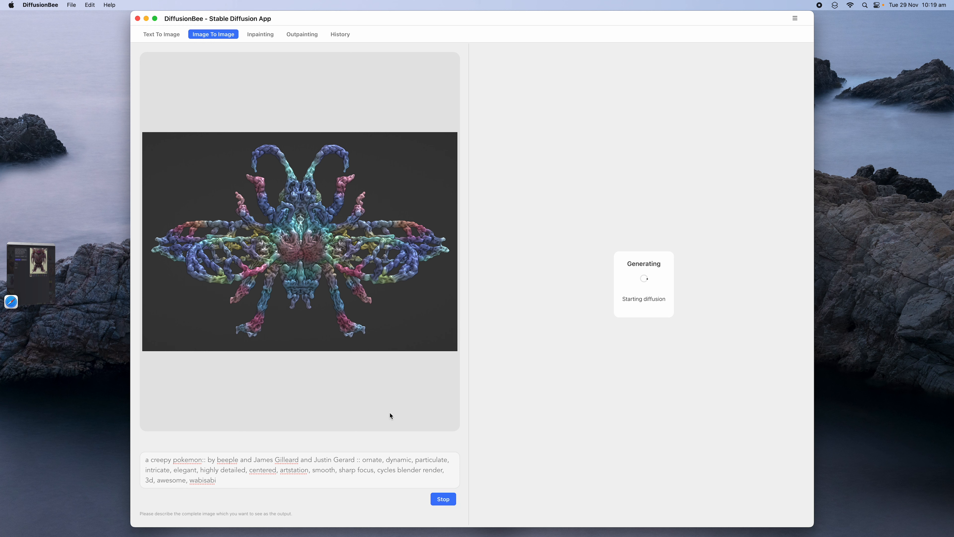
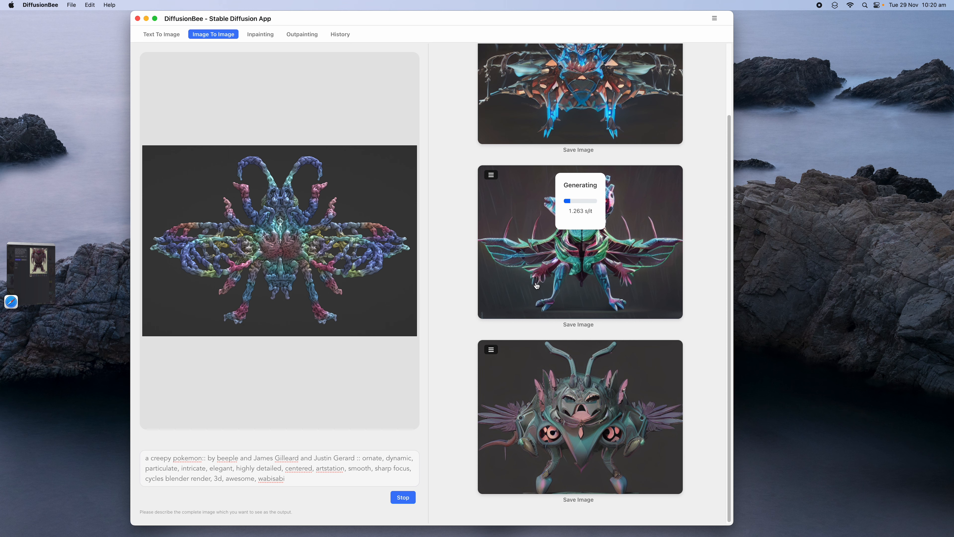
Return to Lexica, open the steampunk robot madagascar cockroach image and copy its prompt.
key(ctrl+Right)
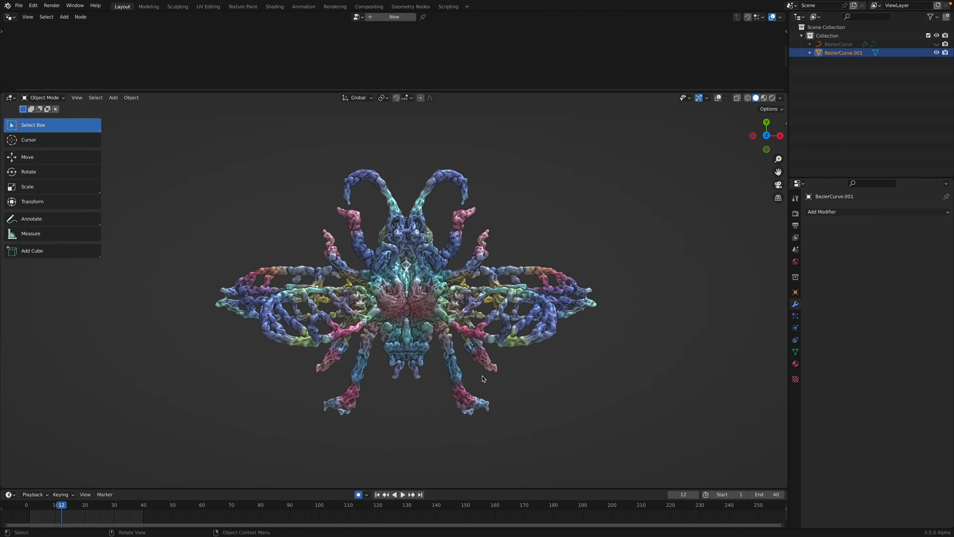
key(ctrl+Left)
click(31, 270)
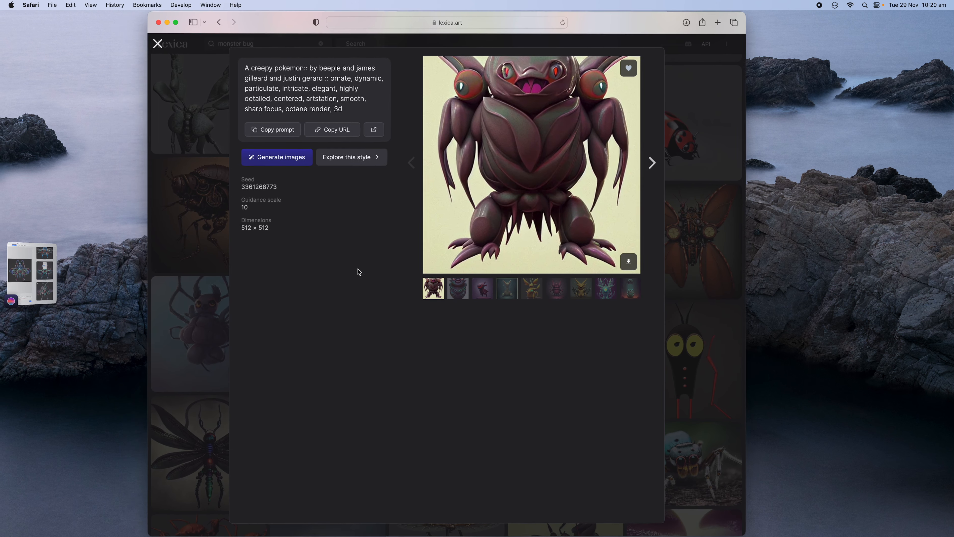
click(209, 261)
click(209, 261)
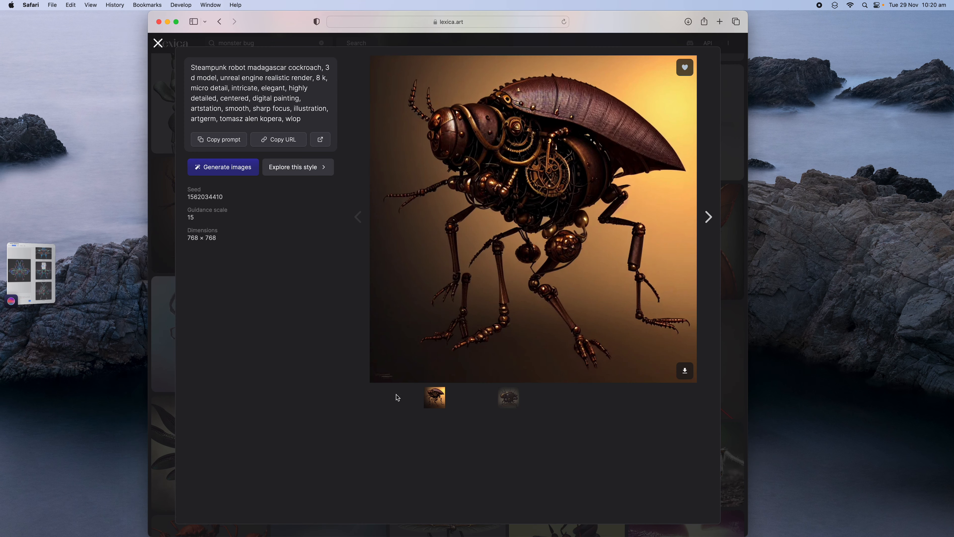
click(513, 392)
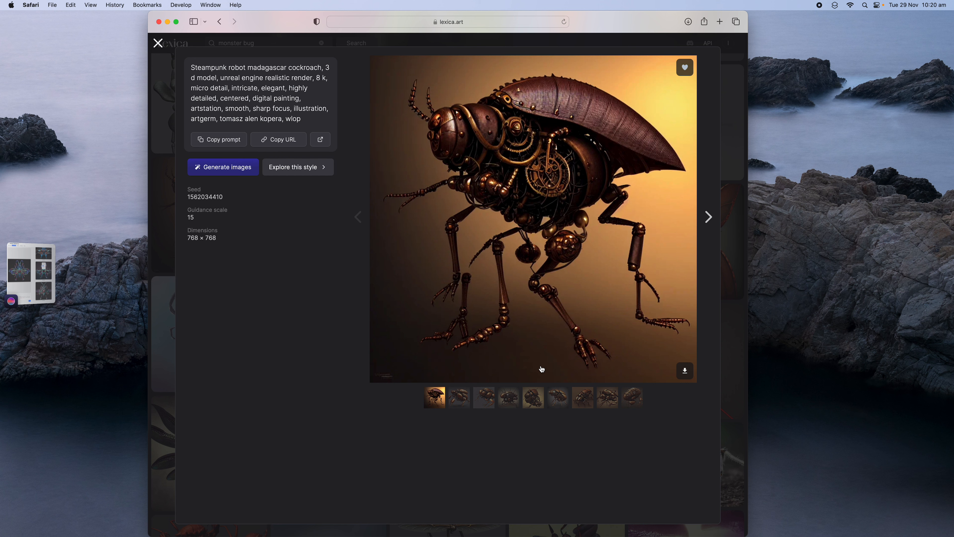
click(222, 139)
Back in DiffusionBee, stop the running generation, replace the prompt with the copied steampunk robot madagascar cockroach prompt and generate images.
click(40, 273)
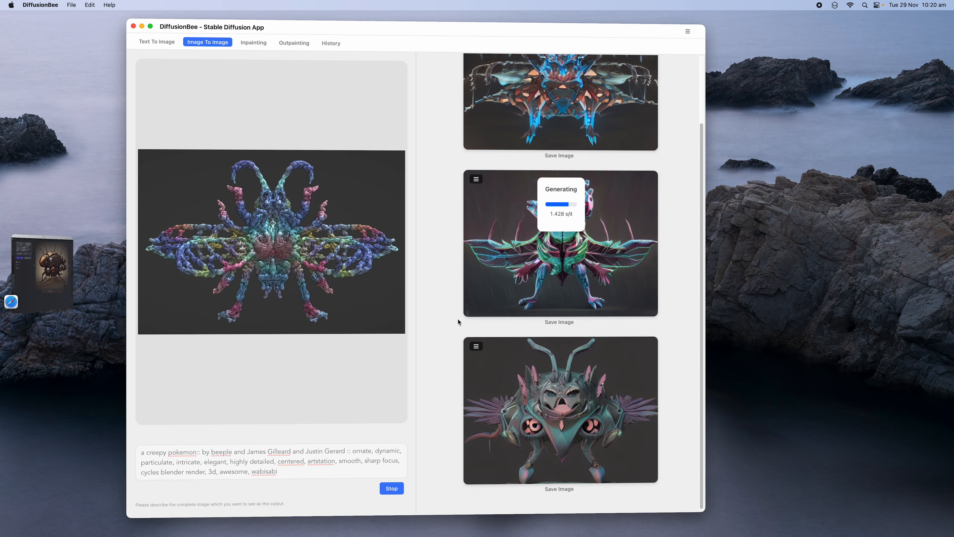
click(409, 498)
click(292, 466)
key(super+a)
key(super+v)
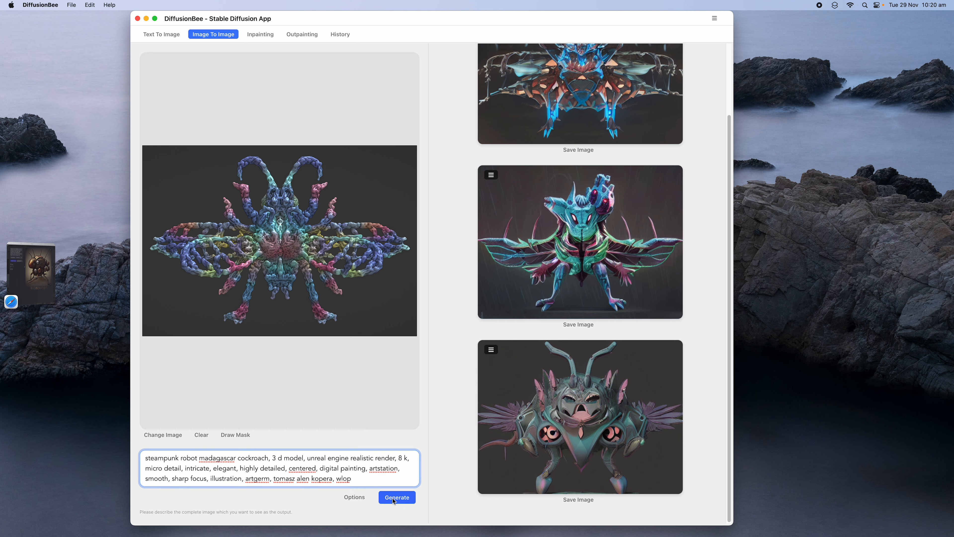
click(394, 500)
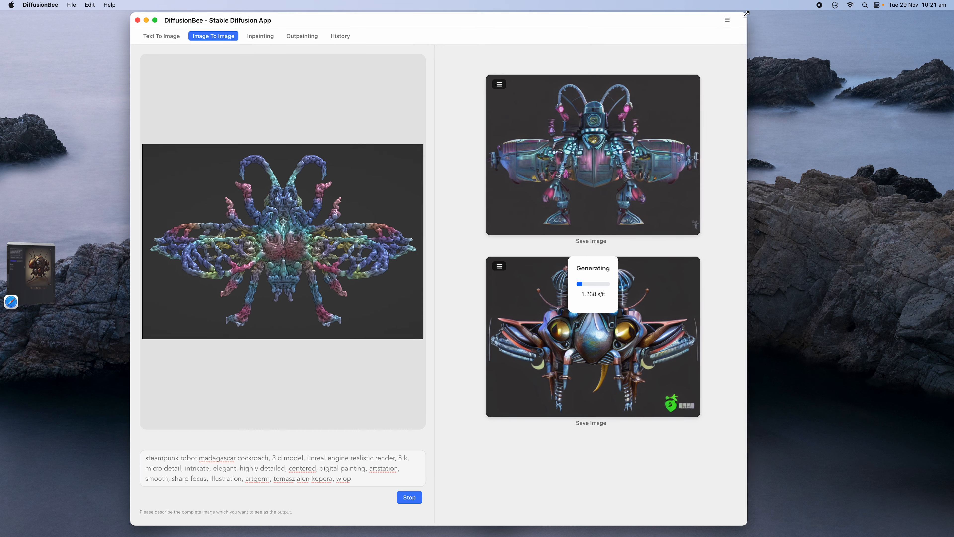
Switch to Blender and examine the painted insect model from several angles.
key(ctrl+Right)
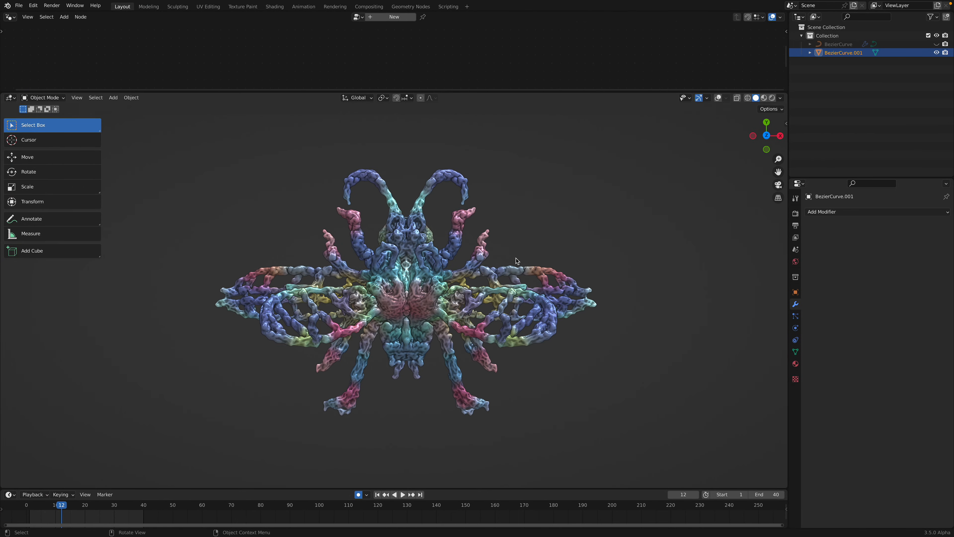
middle_drag(441, 259, 470, 315)
scroll(360, 319, down, 2)
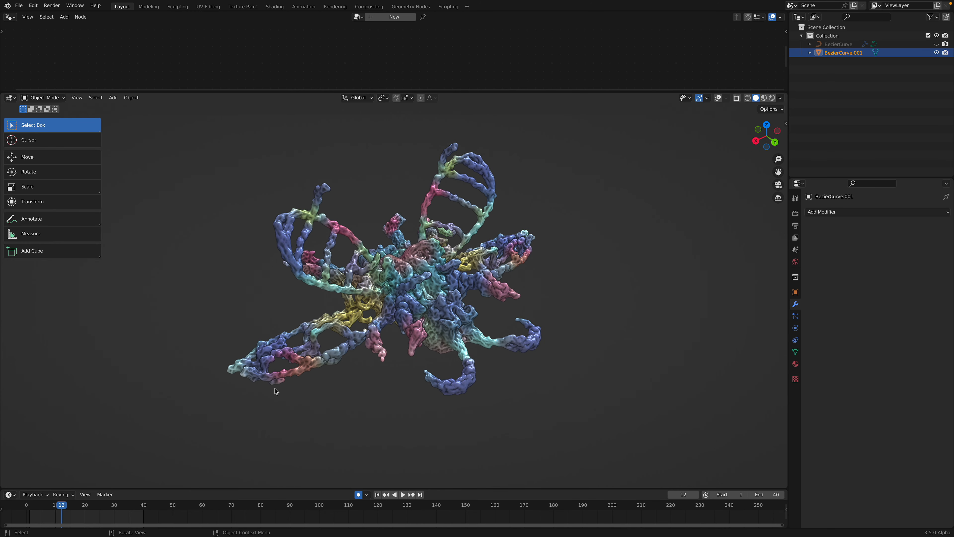
middle_drag(331, 313, 435, 281)
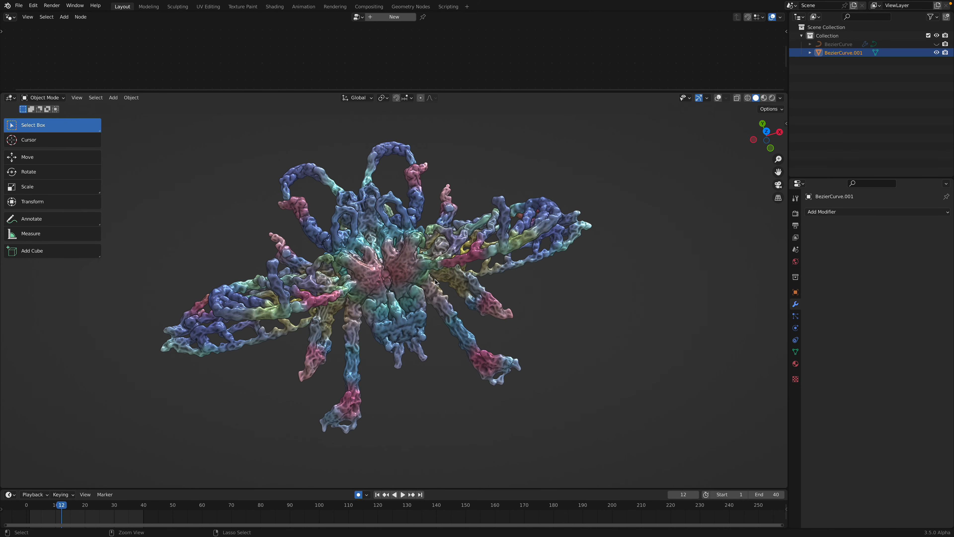
Return to DiffusionBee and look through the robot cockroach images generated so far.
key(ctrl+Left)
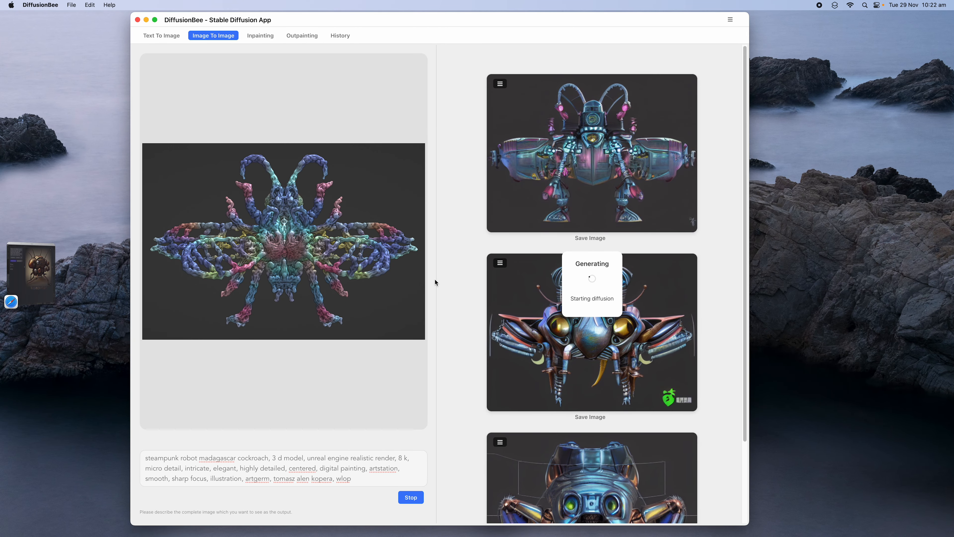
scroll(479, 295, down, 3)
scroll(478, 291, down, 1)
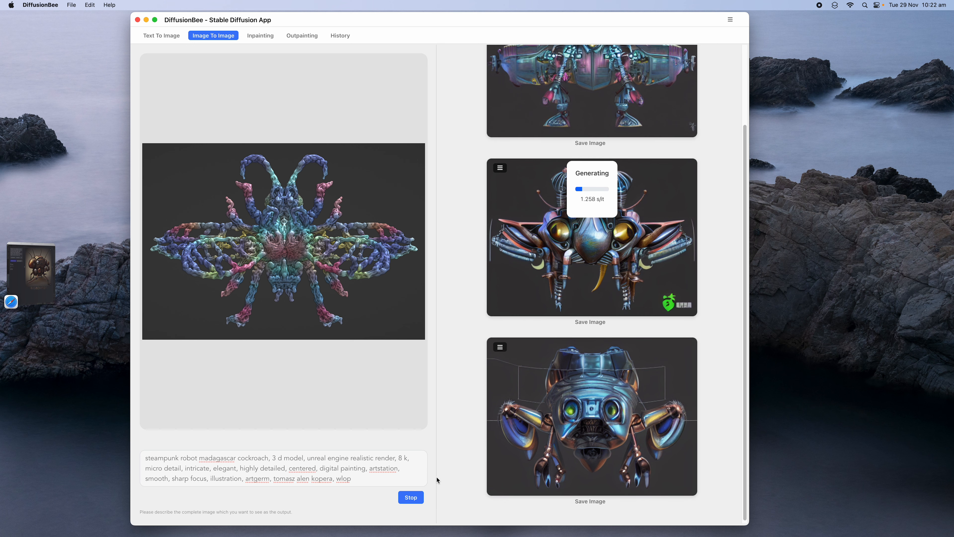
Stop the running generation, raise the Input Strength slightly and generate the steampunk robot cockroach images again.
click(411, 497)
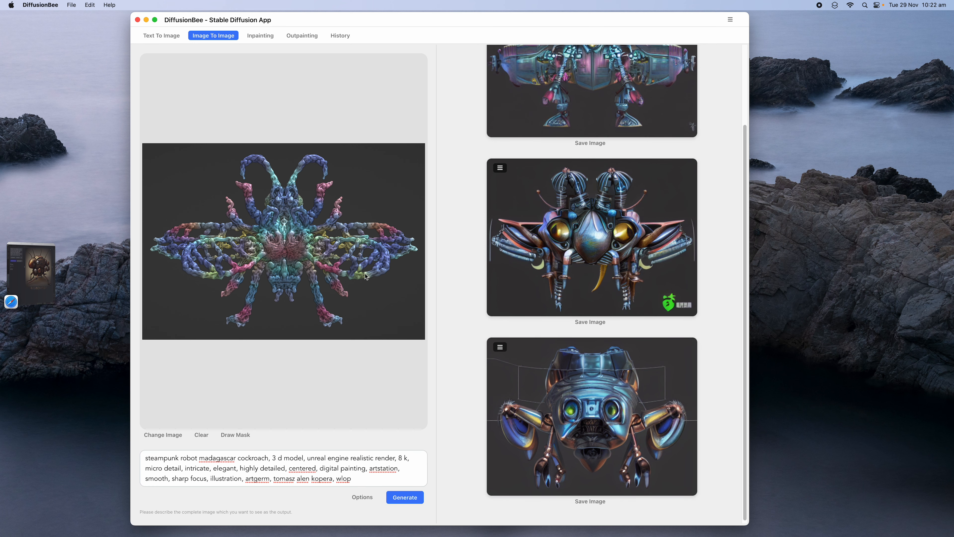
click(363, 497)
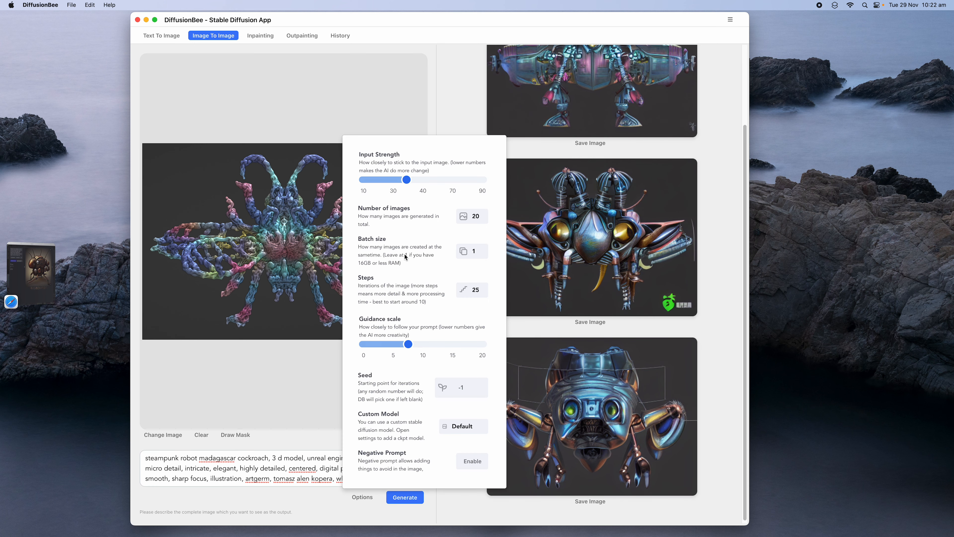
drag(407, 180, 420, 180)
click(412, 499)
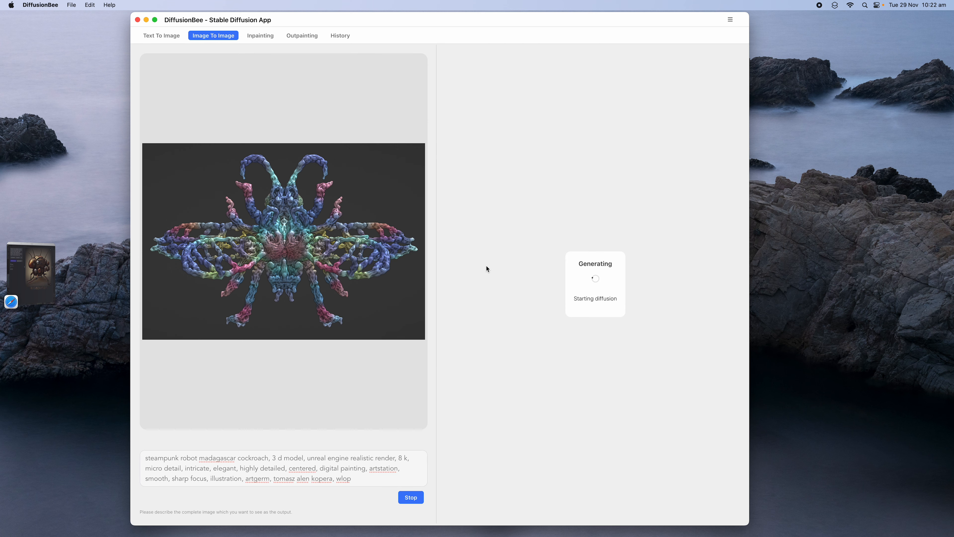
Switch to Blender and examine the painted insect from several angles while the images generate.
key(ctrl+Right)
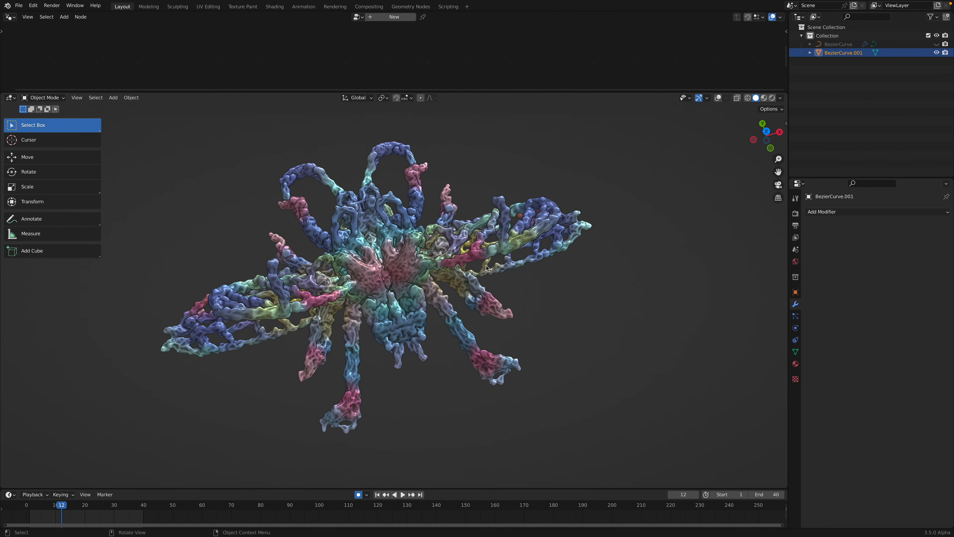
middle_drag(472, 288, 458, 243)
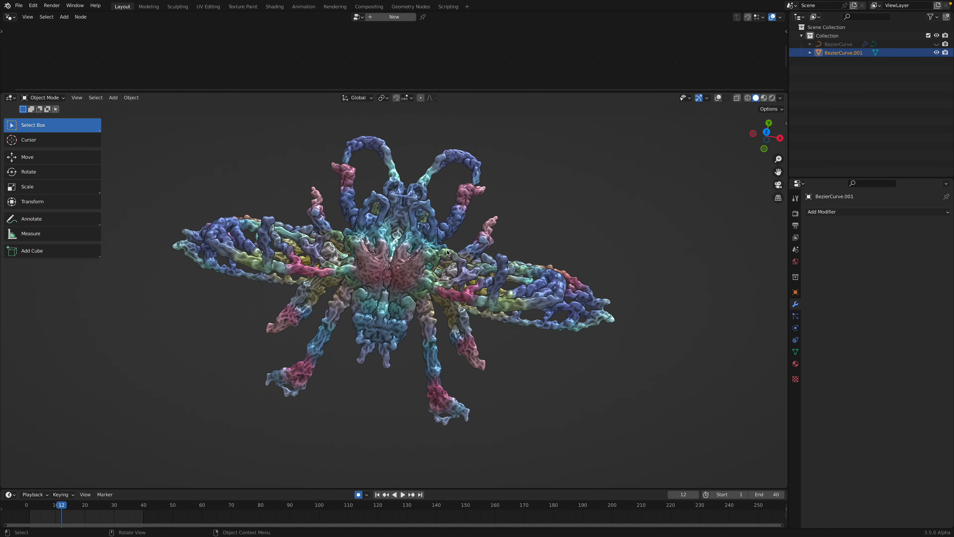
middle_drag(447, 279, 465, 250)
drag(514, 92, 512, 100)
middle_drag(431, 219, 424, 249)
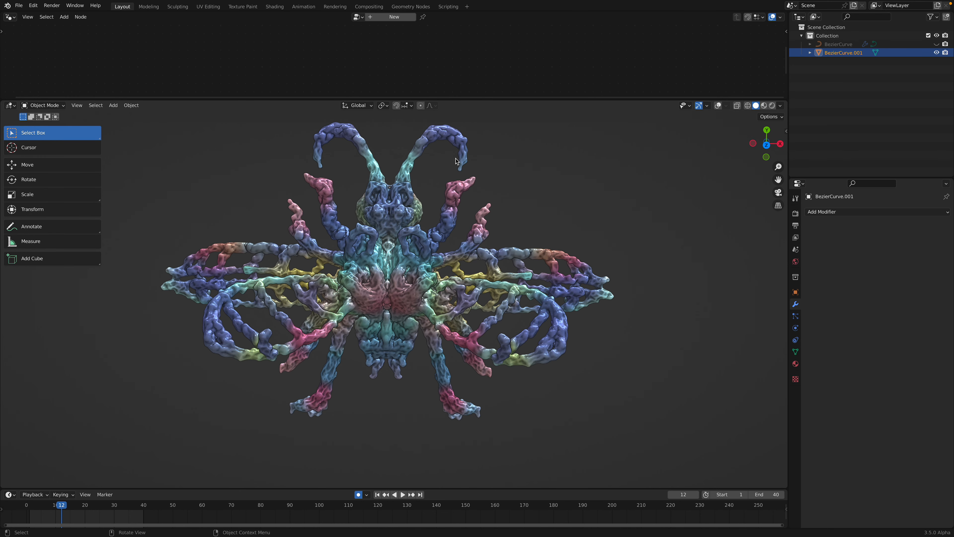
middle_drag(468, 240, 460, 236)
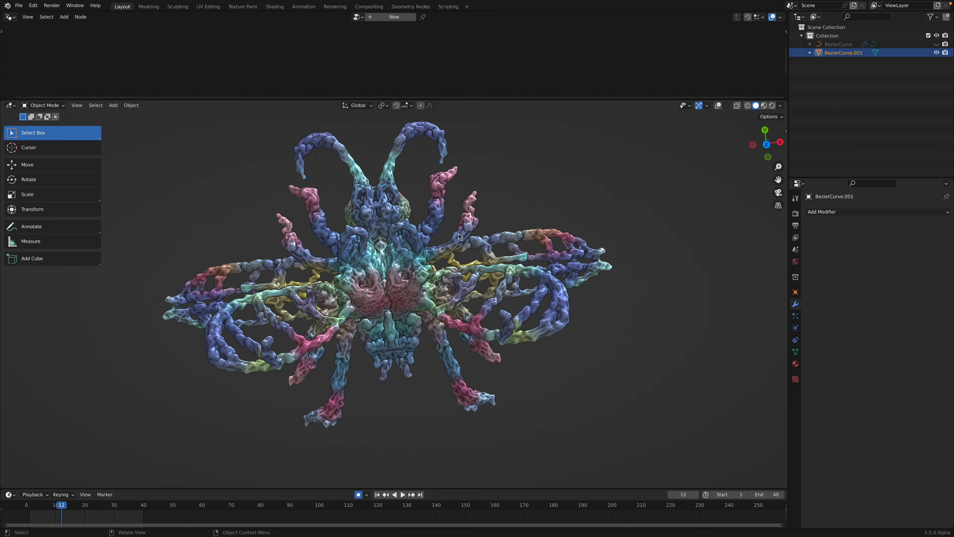
Check the first new result in DiffusionBee and return to the insect model in Blender.
key(ctrl+Left)
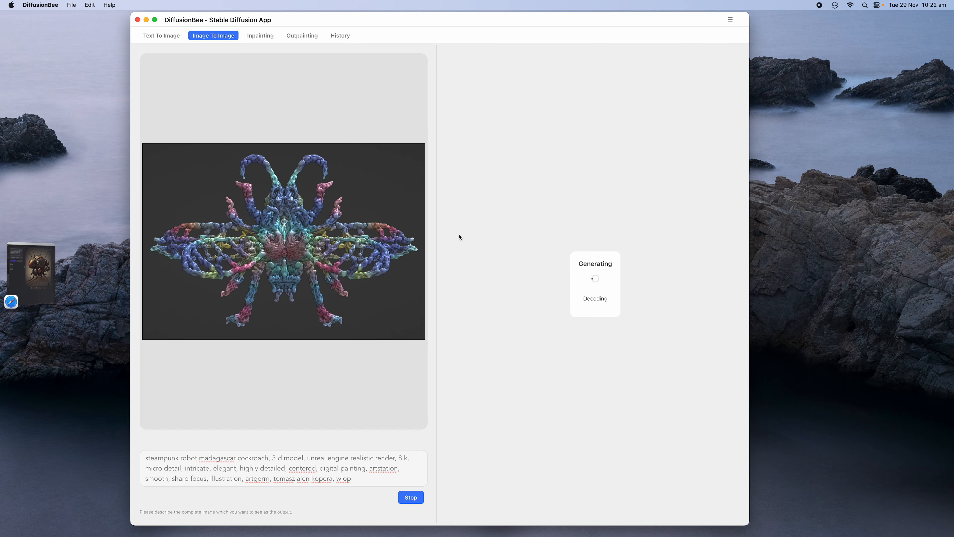
key(ctrl+Right)
key(ctrl+Left)
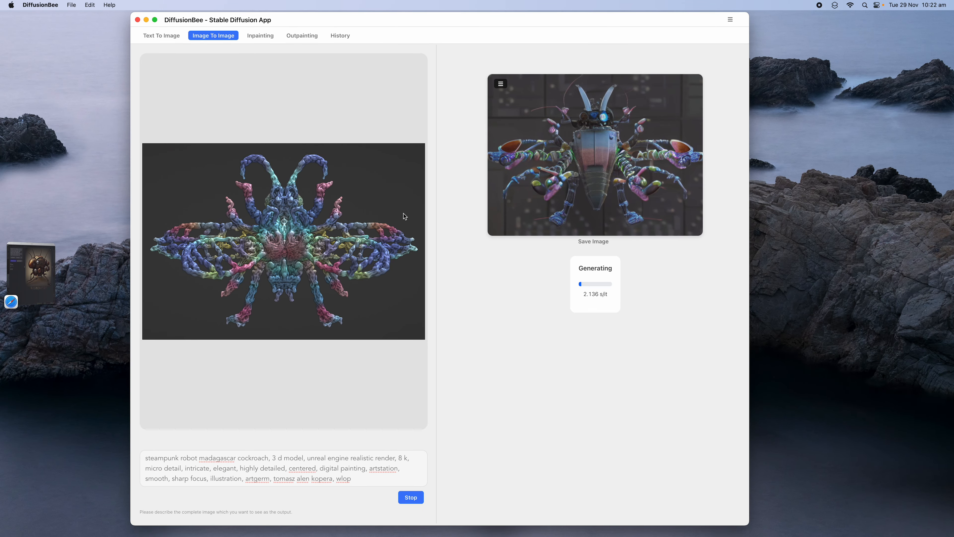
key(ctrl+Right)
middle_drag(443, 252, 448, 241)
key(ctrl+Left)
key(ctrl+Right)
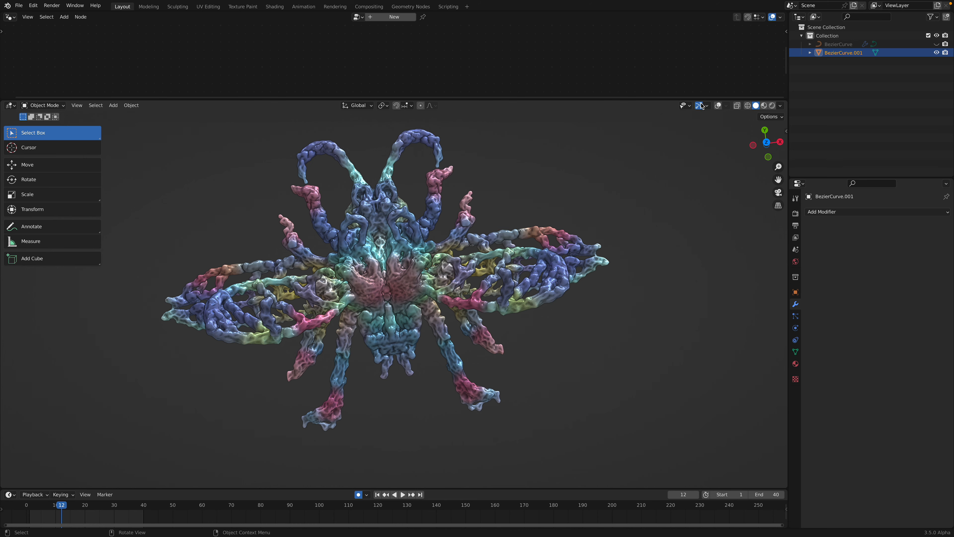
Put the insect mesh into Sculpt Mode and disable Cavity in the viewport shading.
click(53, 106)
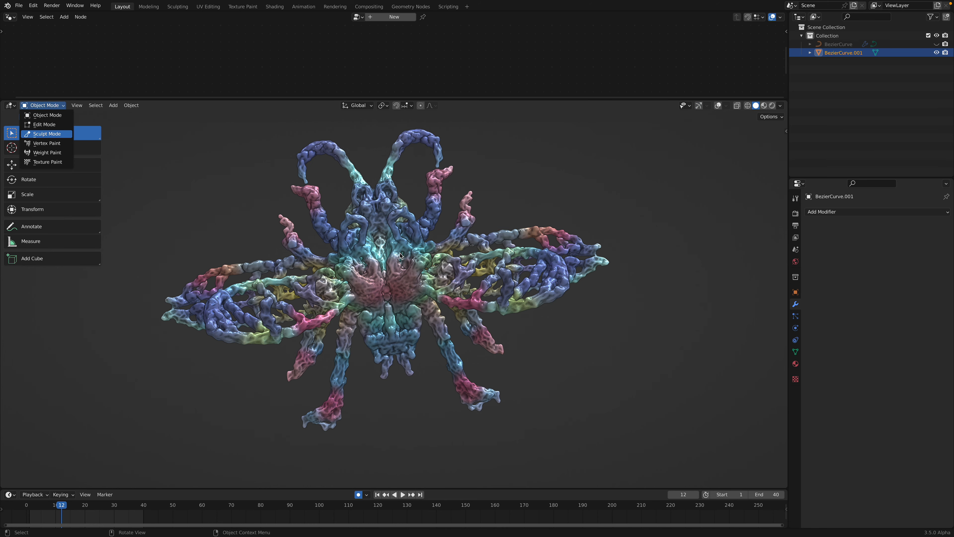
key(Return)
scroll(406, 274, up, 4)
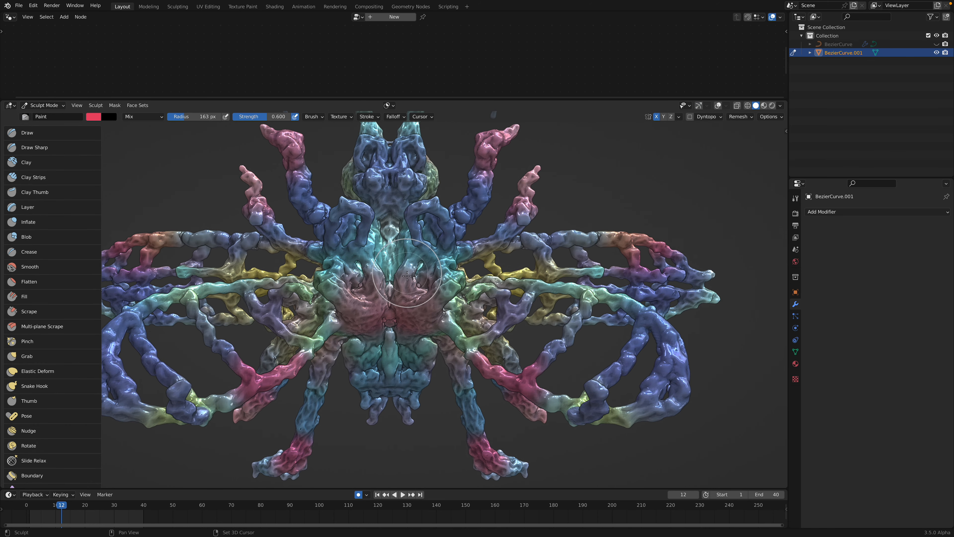
mouse_move(406, 277)
middle_down()
mouse_move(501, 276)
mouse_move(466, 244)
mouse_move(385, 204)
mouse_move(418, 226)
middle_up()
click(780, 105)
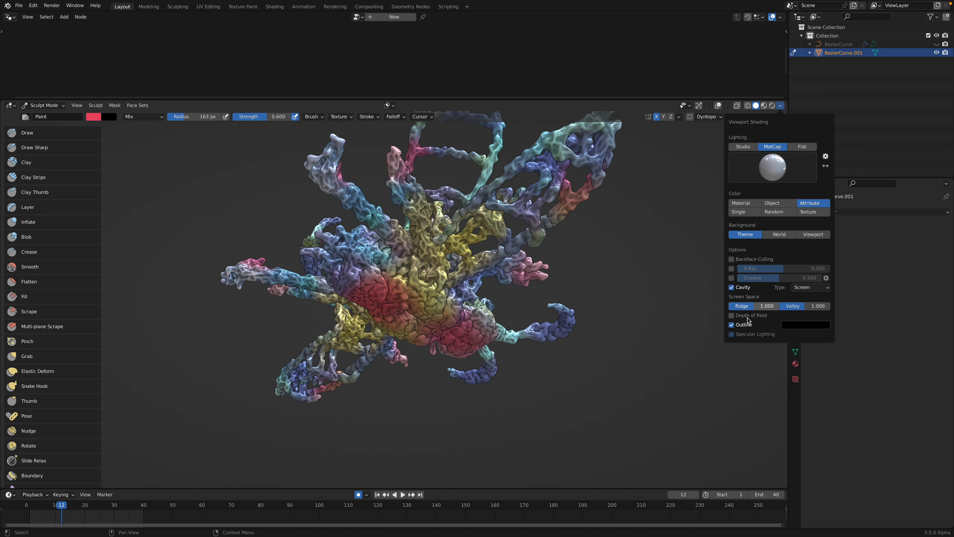
click(732, 287)
Smooth the rough surface of the insect's body, head and legs with the Smooth brush.
middle_drag(448, 244, 448, 277)
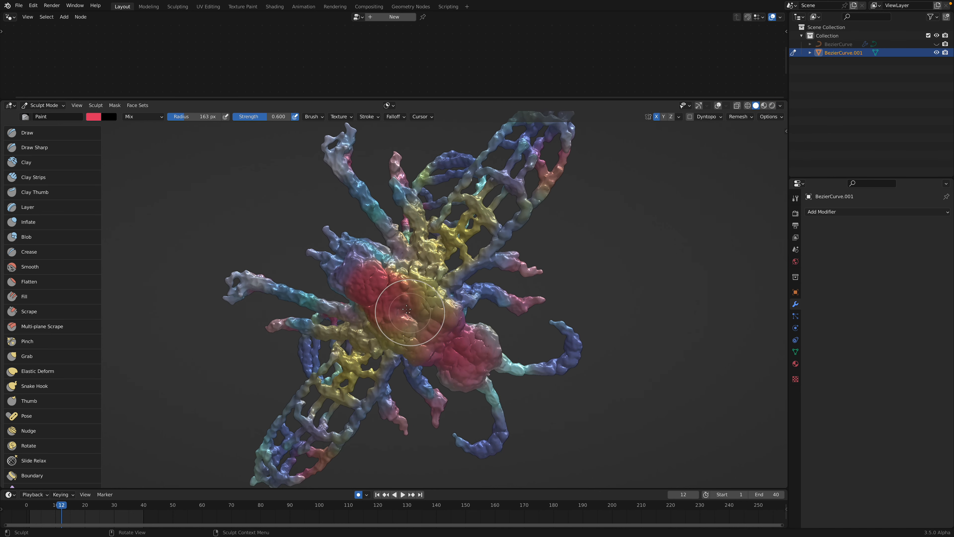
scroll(402, 300, up, 1)
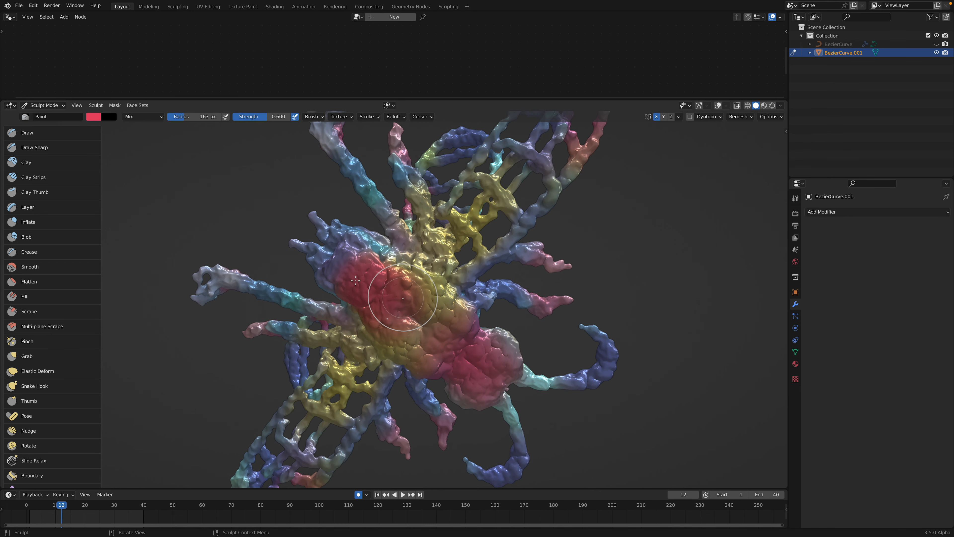
click(47, 267)
mouse_move(409, 296)
mouse_down()
mouse_move(415, 329)
mouse_move(479, 363)
mouse_move(466, 315)
mouse_move(354, 251)
mouse_up()
mouse_move(355, 252)
middle_down()
mouse_move(443, 264)
mouse_move(430, 340)
mouse_move(414, 231)
mouse_move(437, 207)
mouse_move(440, 218)
middle_up()
scroll(440, 218, down, 1)
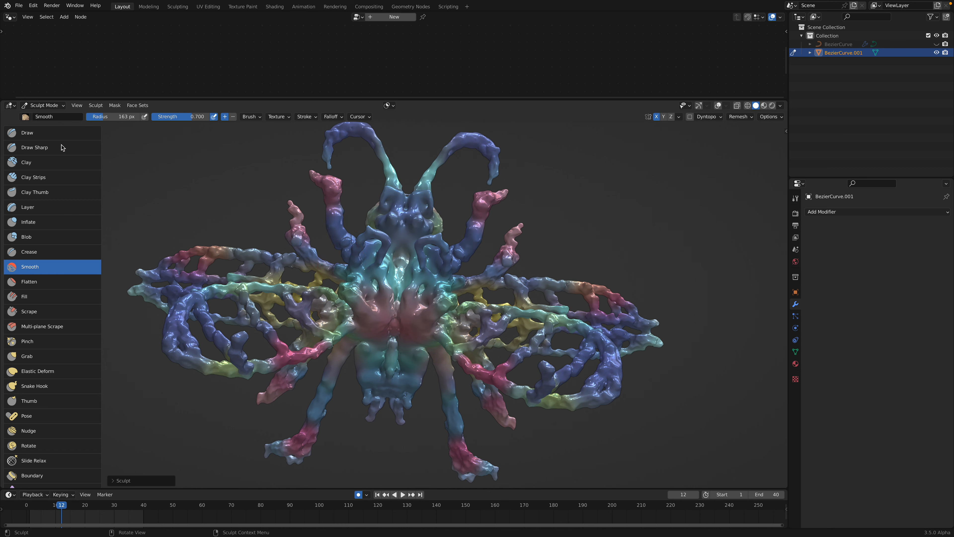
Make Paint the active sculpt brush.
scroll(53, 406, down, 3)
scroll(55, 442, down, 7)
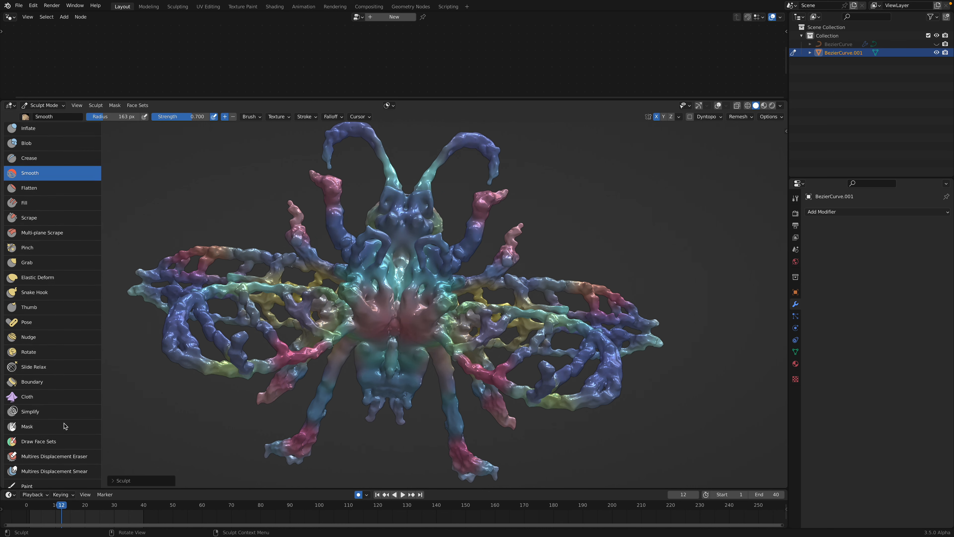
click(52, 435)
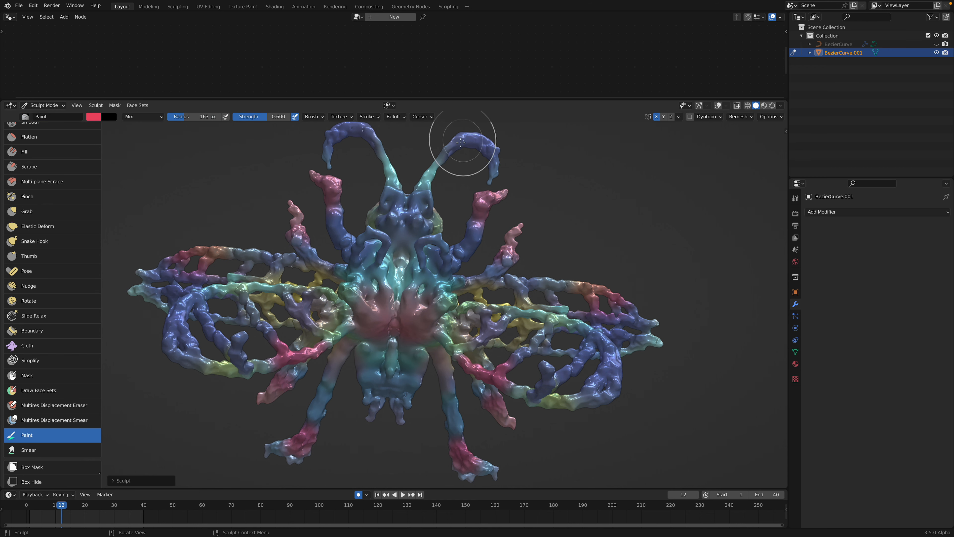
mouse_move(451, 267)
middle_down()
mouse_move(385, 328)
mouse_move(442, 340)
middle_up()
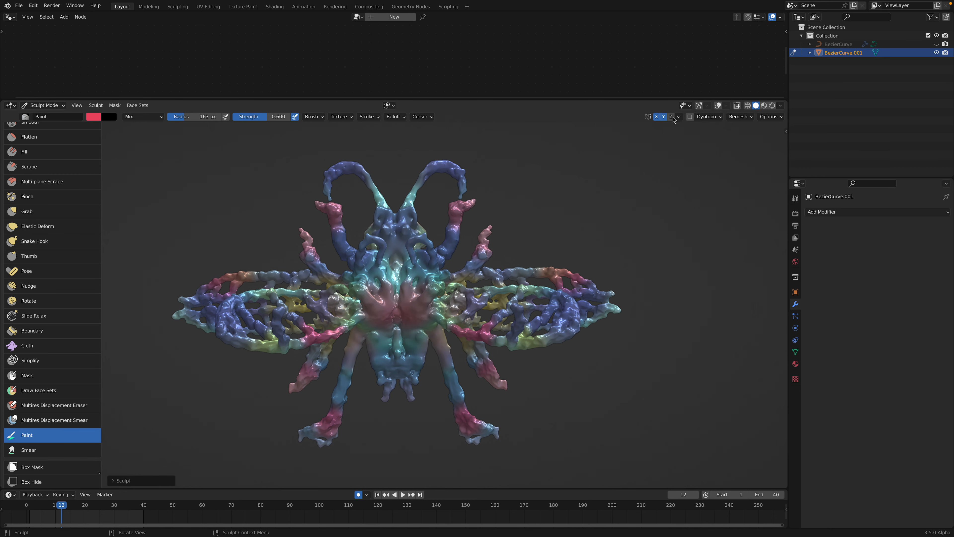
Show the viewport gizmos, align the view to the top and restrict sculpt symmetry to the X axis.
click(699, 106)
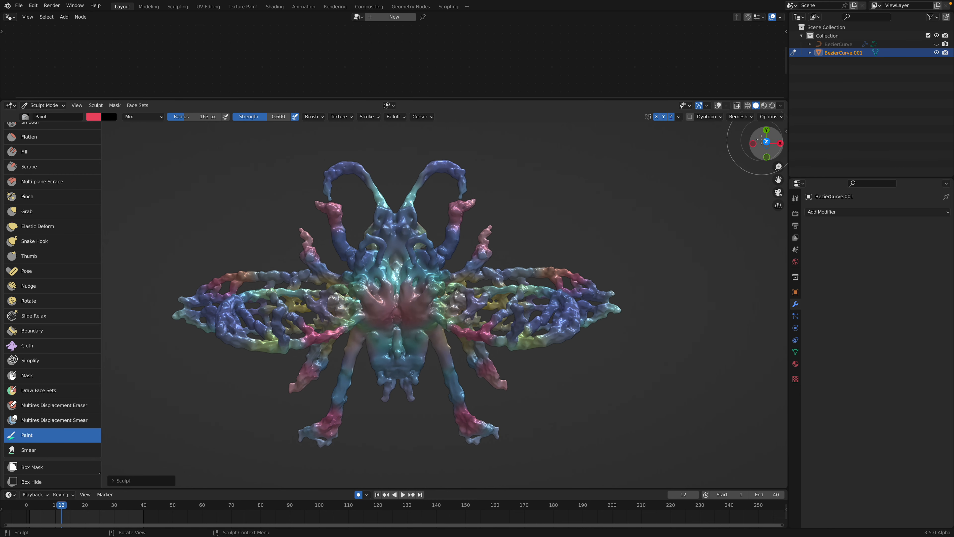
click(766, 145)
click(670, 118)
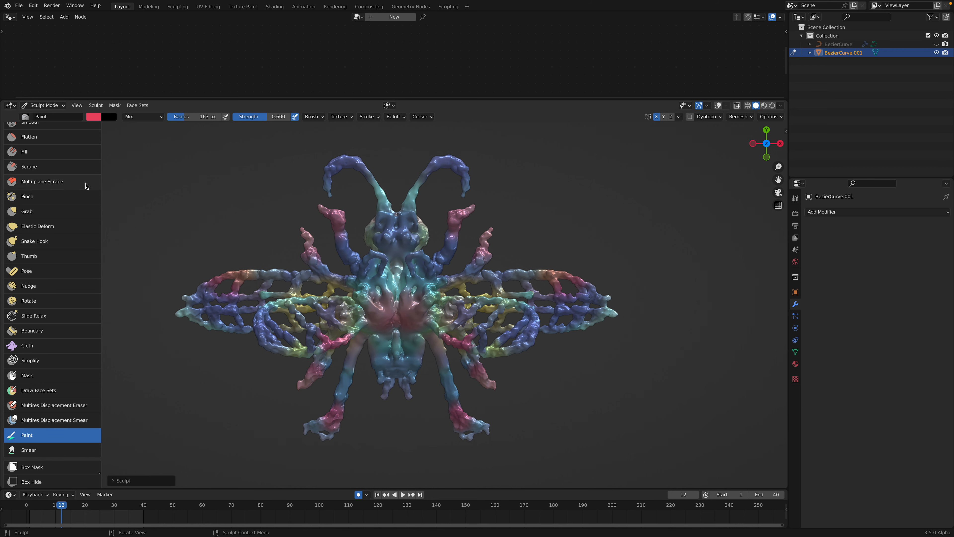
Reshape the insect's hind legs symmetrically with small strokes of the Grab brush.
scroll(60, 192, up, 8)
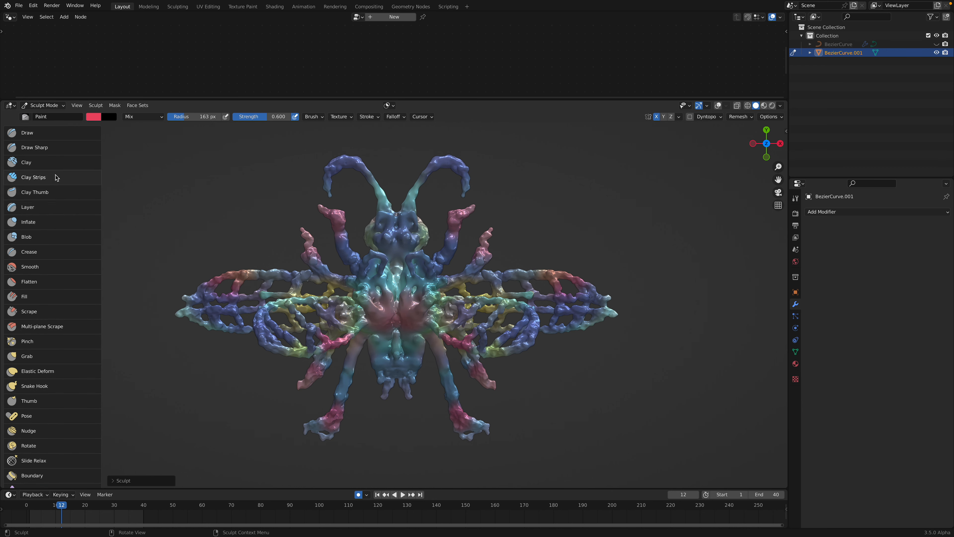
click(55, 358)
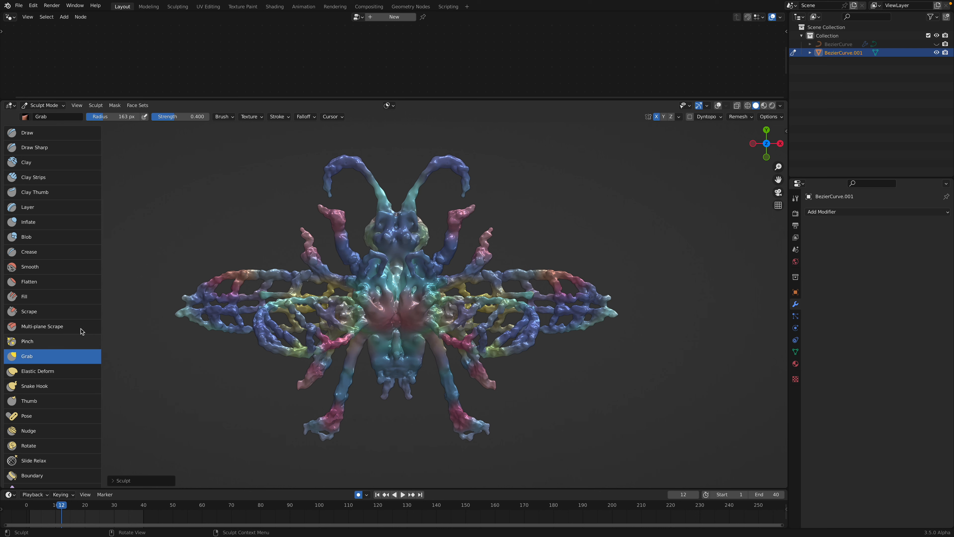
shift+middle_drag(380, 347, 389, 325)
drag(452, 332, 454, 335)
drag(456, 352, 453, 353)
drag(465, 361, 460, 362)
drag(460, 365, 457, 367)
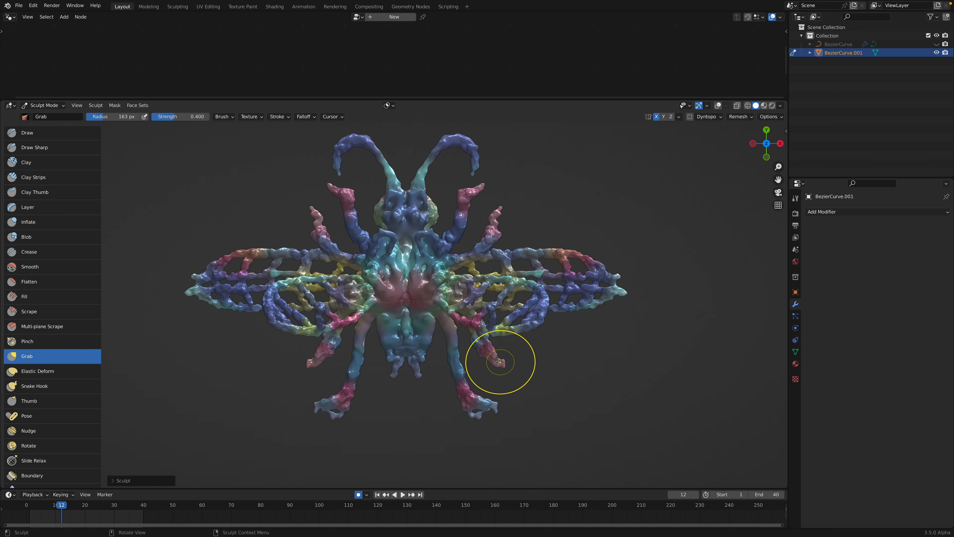
Change the view to perspective and reshape the insect's front legs and antennae with the Grab brush.
click(778, 205)
drag(487, 230, 493, 235)
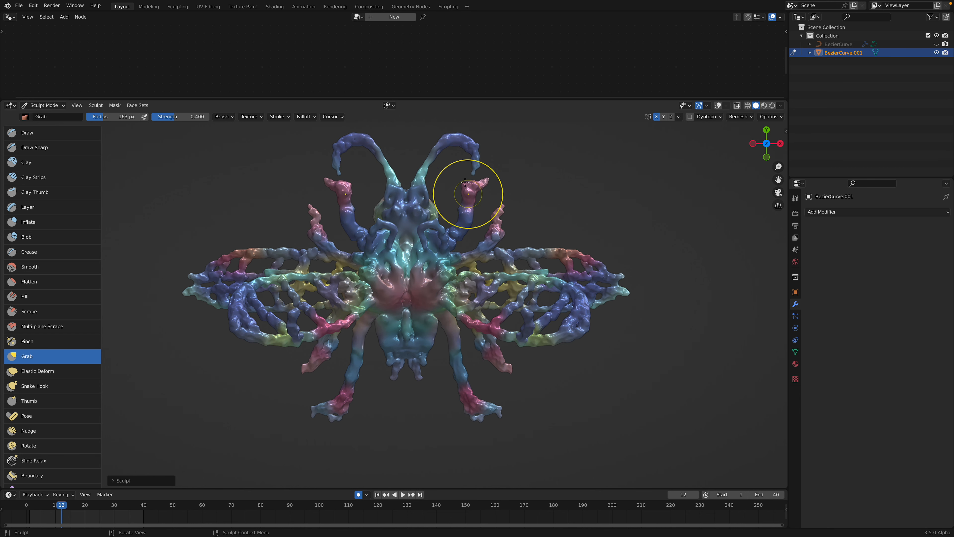
drag(465, 138, 430, 163)
drag(428, 160, 433, 164)
drag(426, 172, 429, 173)
Adjust the shape of the insect's wings with the Grab brush, working from several angles.
scroll(453, 221, down, 1)
middle_drag(458, 230, 463, 246)
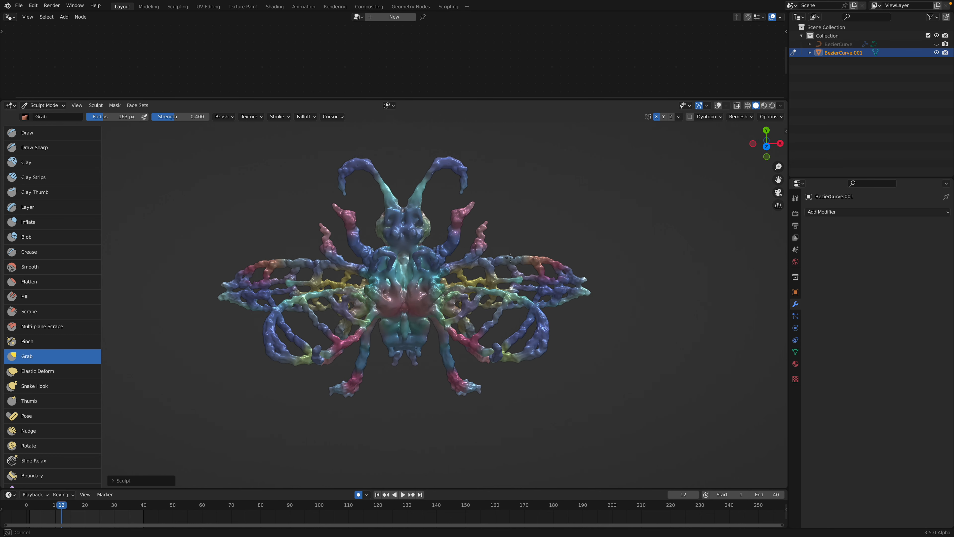
drag(510, 258, 514, 253)
scroll(465, 286, down, 1)
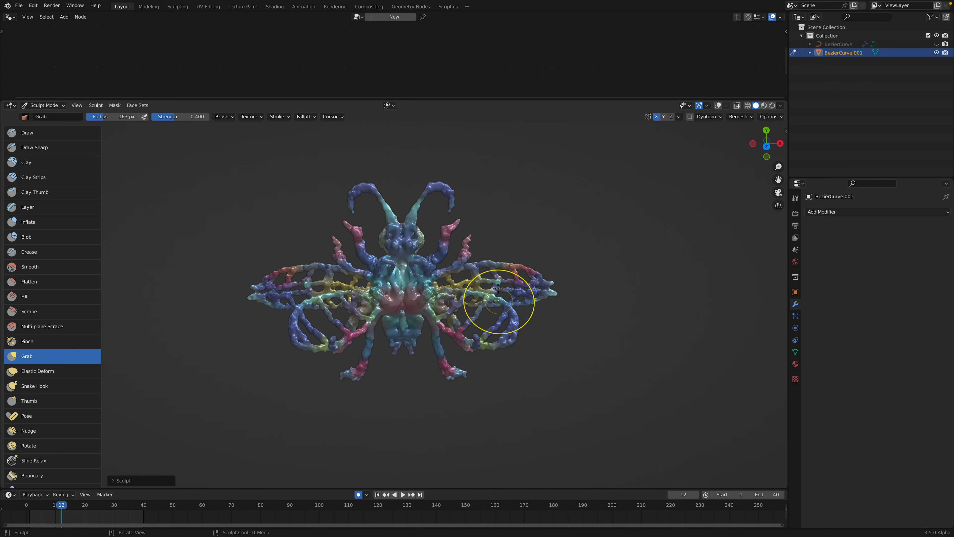
mouse_move(413, 299)
middle_down()
mouse_move(418, 282)
mouse_move(452, 355)
mouse_move(444, 352)
middle_up()
scroll(426, 326, up, 2)
scroll(449, 324, down, 1)
mouse_move(469, 277)
middle_down()
mouse_move(504, 313)
mouse_move(421, 293)
mouse_move(474, 275)
mouse_move(442, 298)
middle_up()
drag(287, 280, 312, 264)
mouse_move(312, 263)
middle_down()
mouse_move(404, 288)
mouse_move(492, 288)
mouse_move(485, 225)
middle_up()
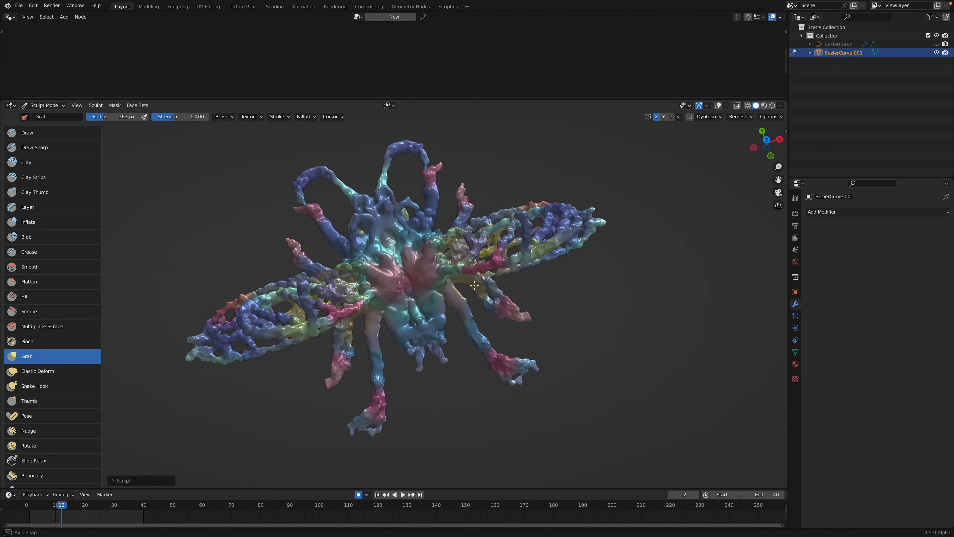
Return the sculpted insect to Object Mode and save the file mesh_trace_test_002.blend.
click(49, 109)
click(51, 116)
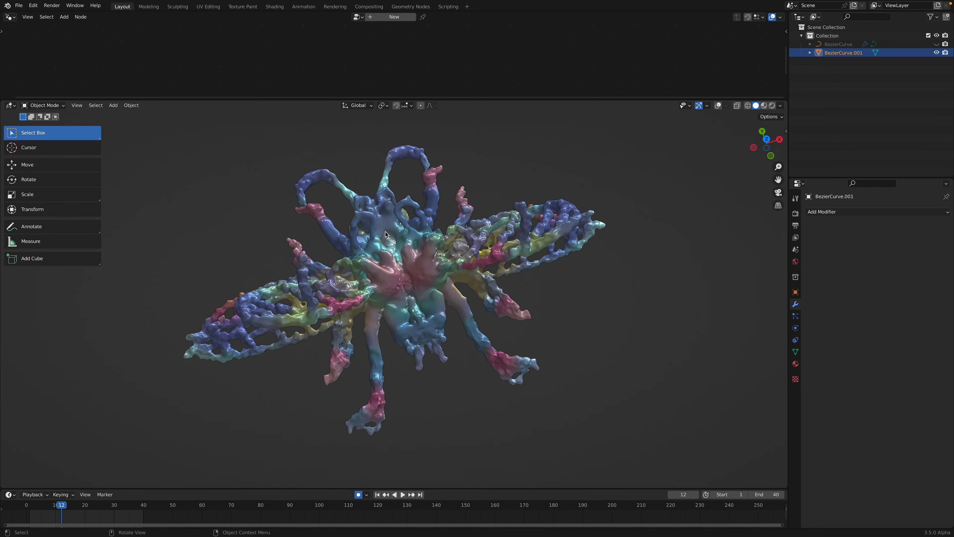
middle_drag(384, 221, 389, 235)
middle_drag(452, 233, 464, 236)
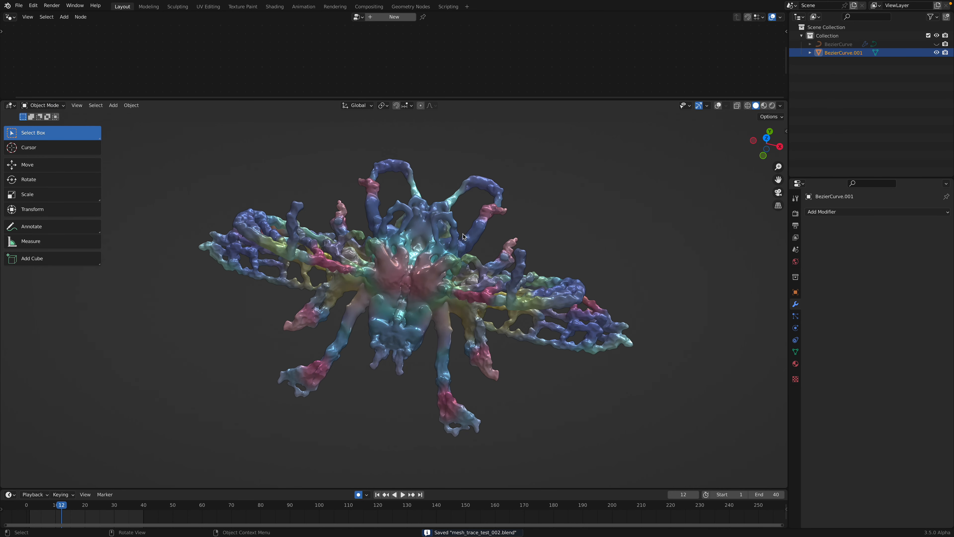
Turn on the viewport overlays and select the insect object to inspect its outline.
click(717, 106)
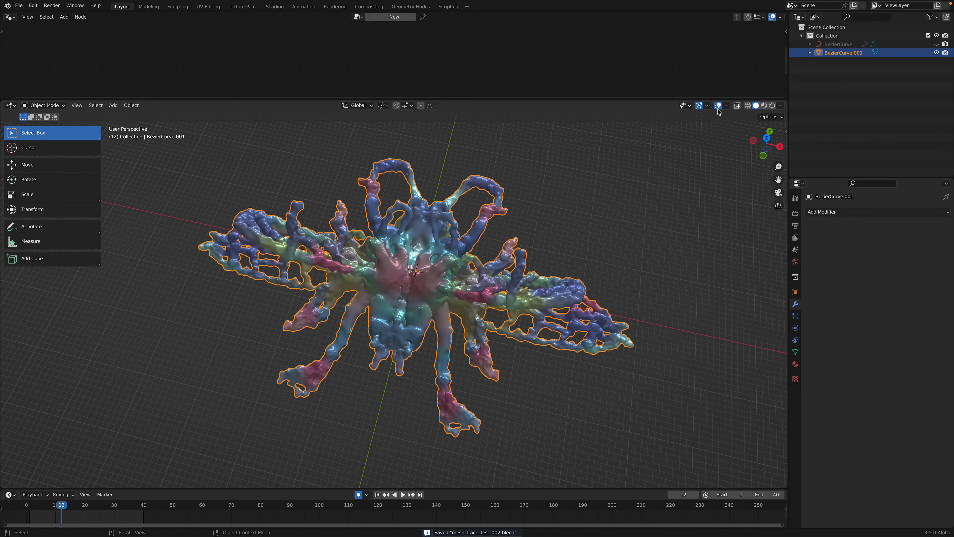
click(617, 200)
middle_drag(617, 199, 520, 213)
click(451, 254)
middle_drag(452, 254, 473, 261)
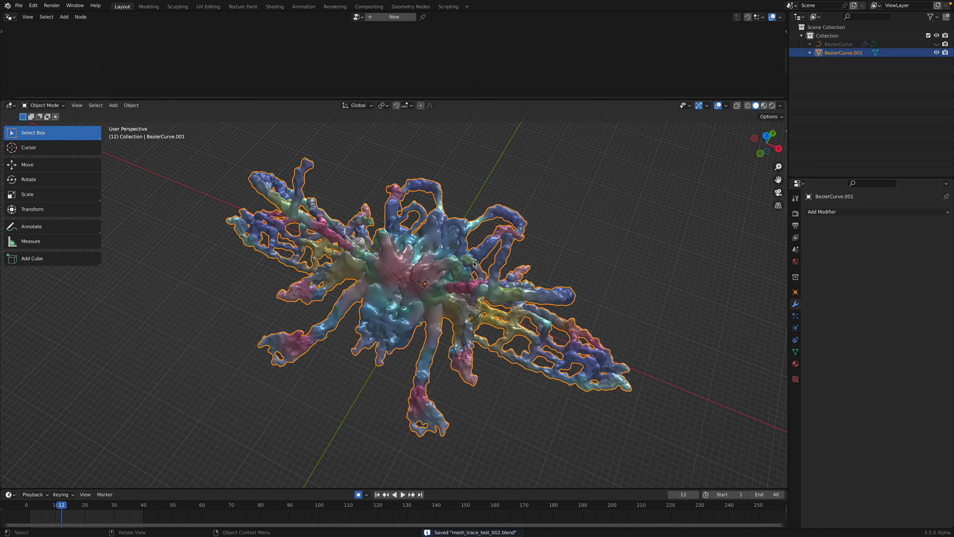
Switch to DiffusionBee and look through the newly generated robot cockroach images.
key(ctrl+Left)
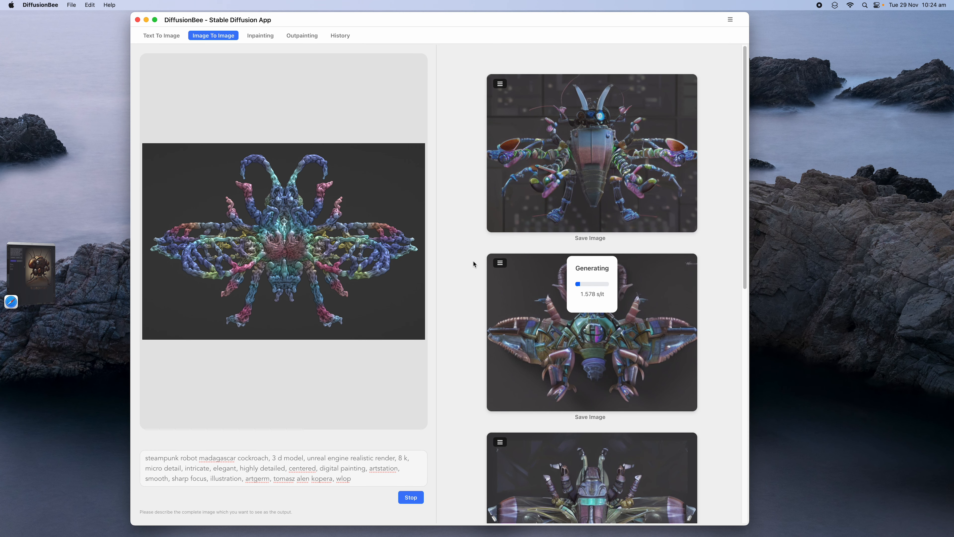
scroll(579, 297, down, 10)
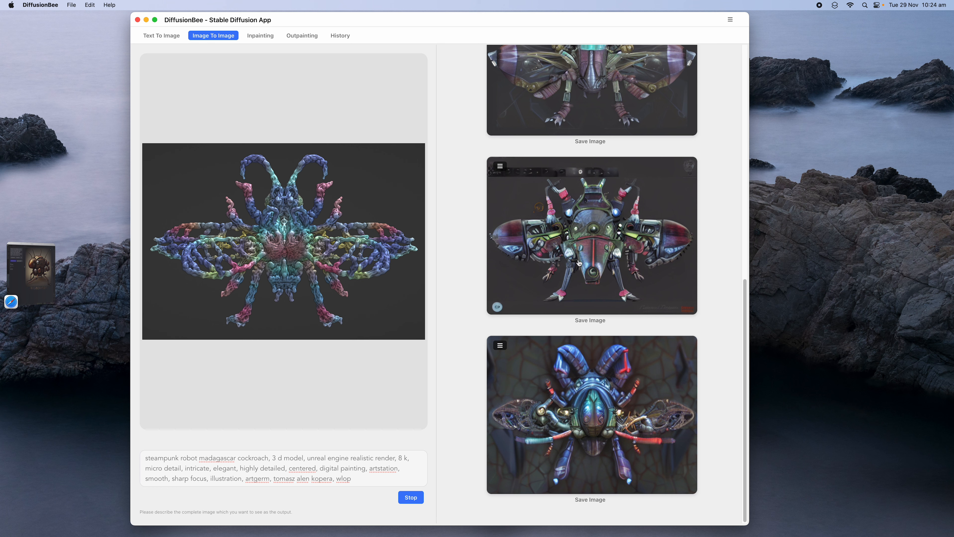
scroll(595, 308, up, 5)
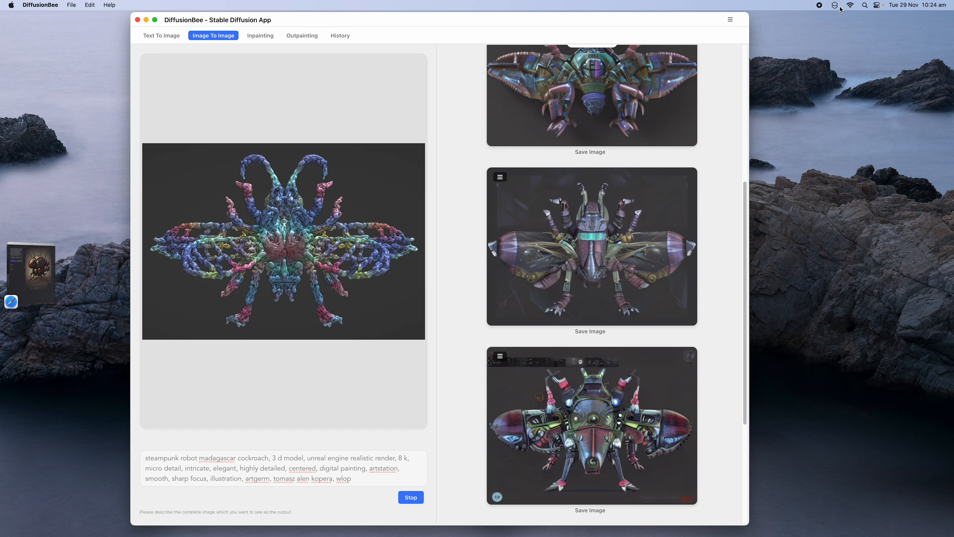